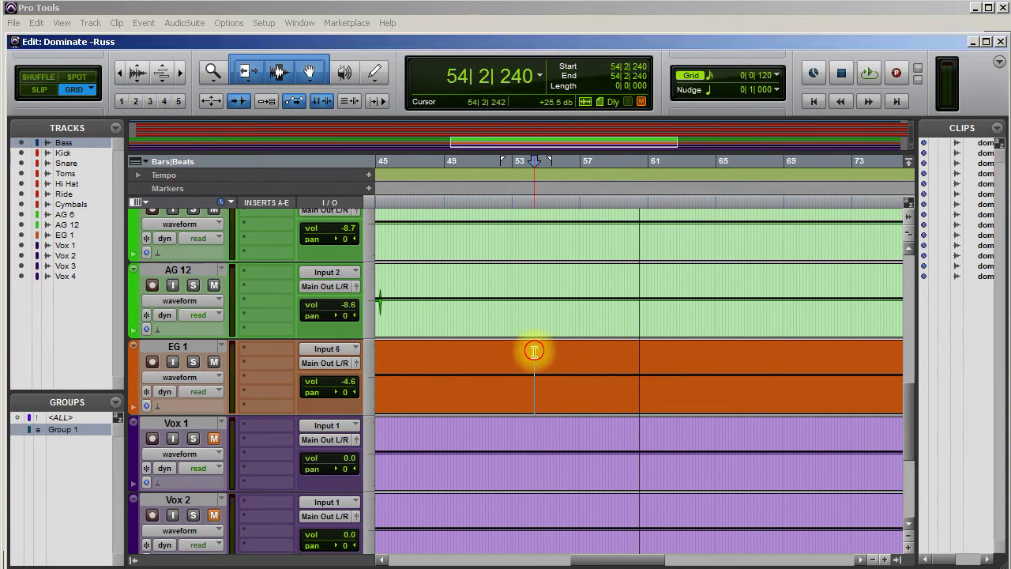
- Raise the EG 1 track's volume to -2.6 dB while playing the song from bar 54
key("space")
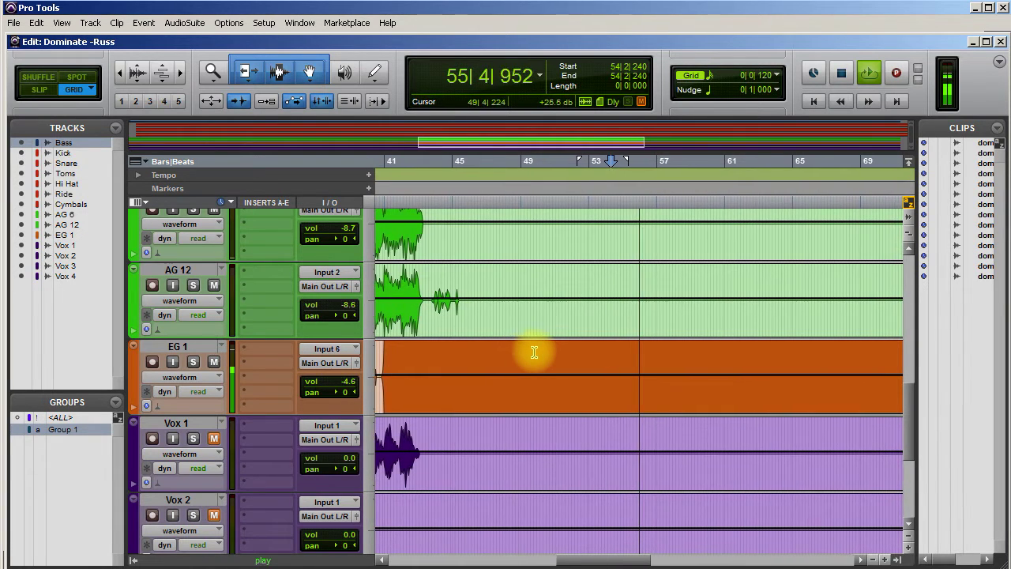
left_click_drag(339, 384, 342, 385)
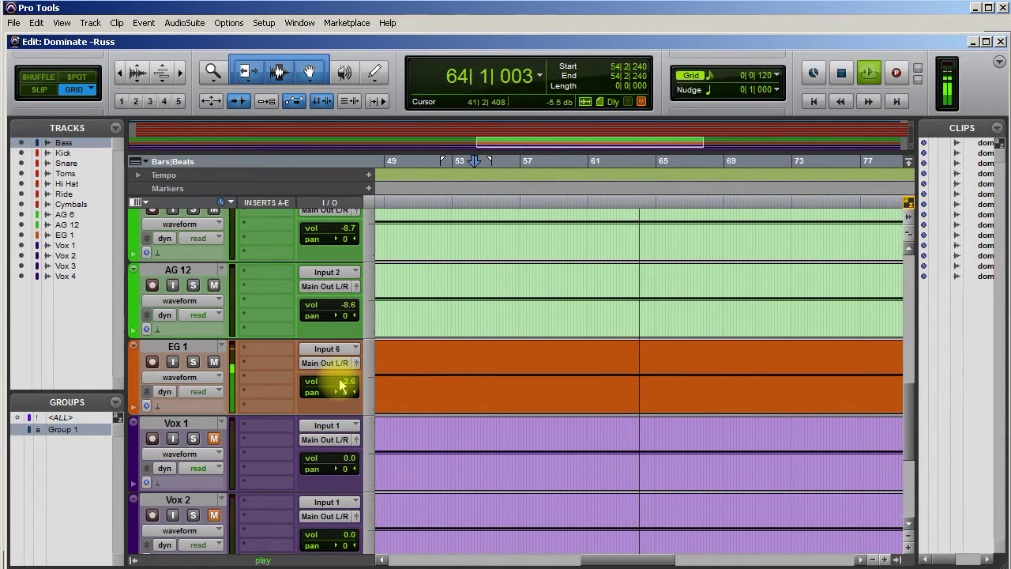
key("space")
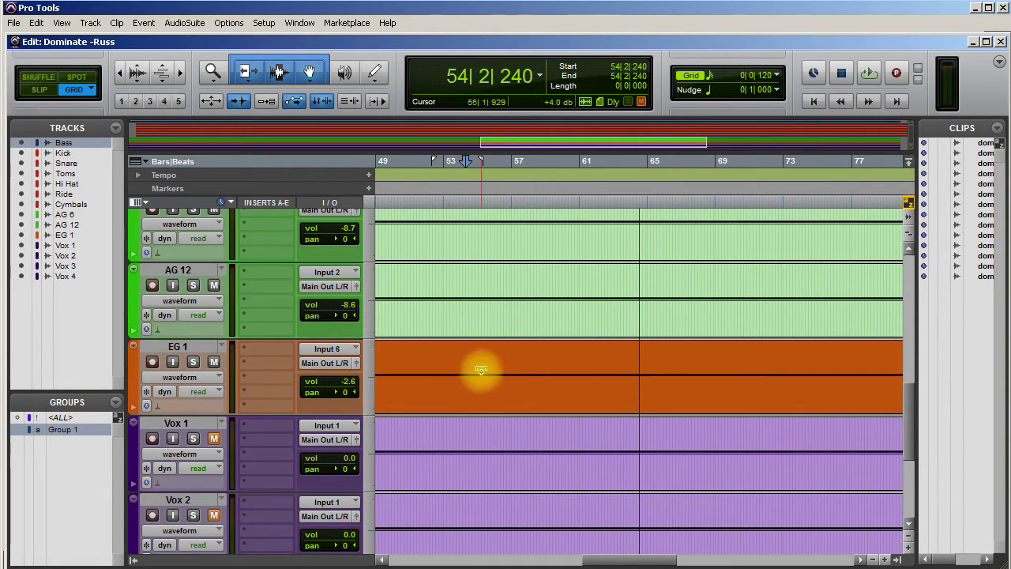
- Solo the EG 1 track and play it on its own from bar 54
left_click(194, 361)
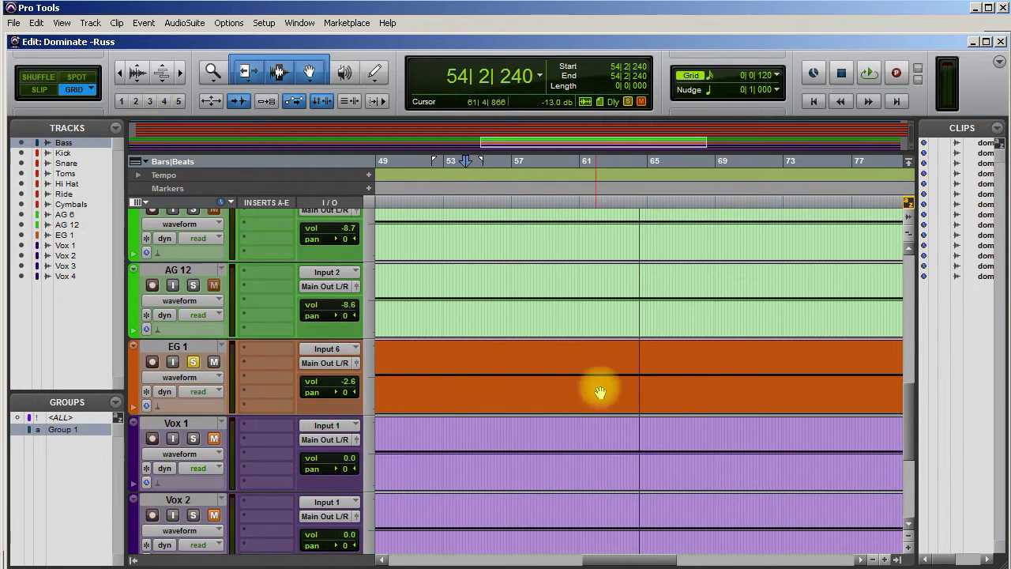
key("space")
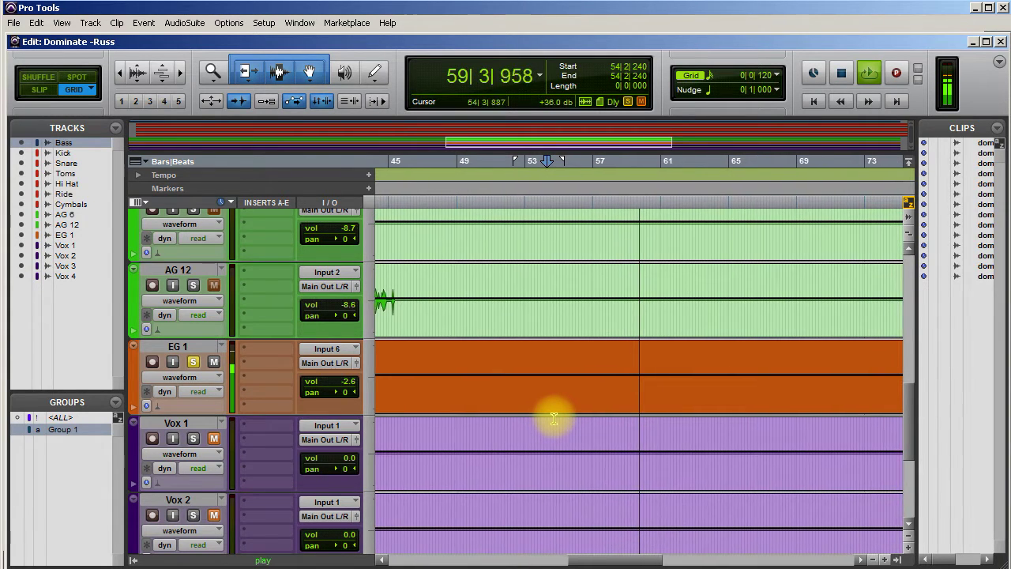
key("space")
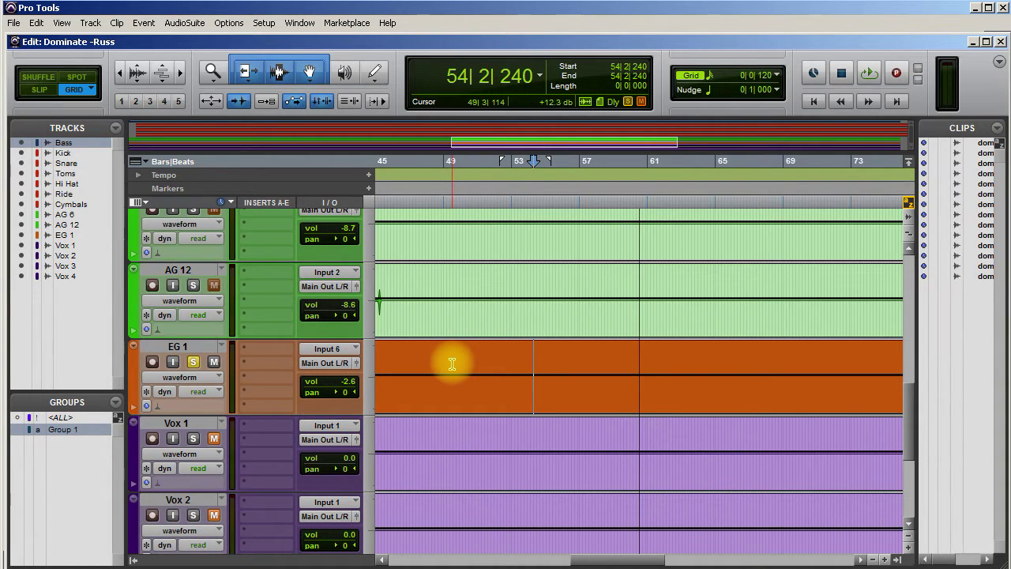
- Insert the EQ3 7-Band (mono) plug-in in the first insert slot of the EG 1 track
left_click(269, 354)
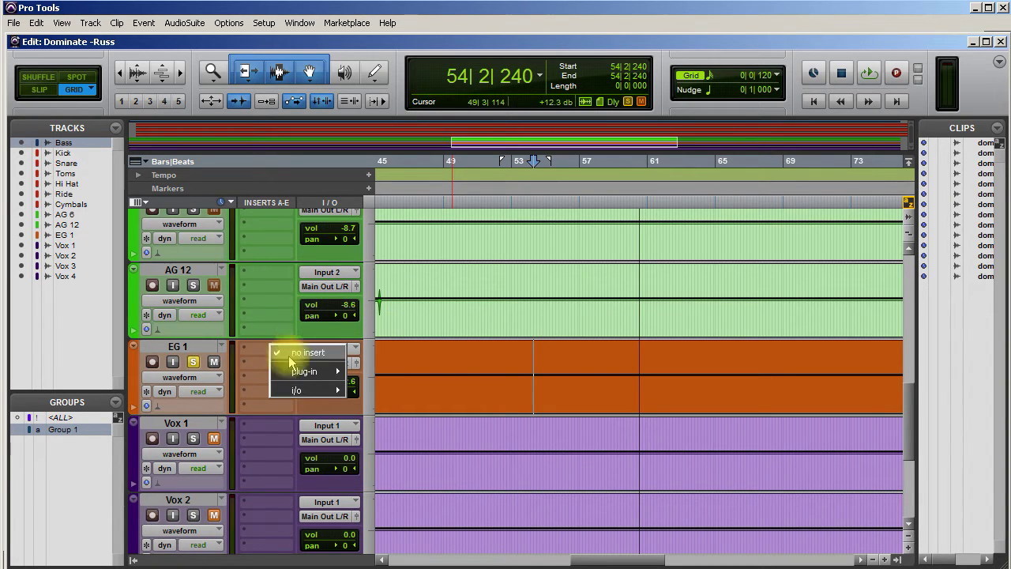
mouse_move(304, 371)
mouse_move(427, 377)
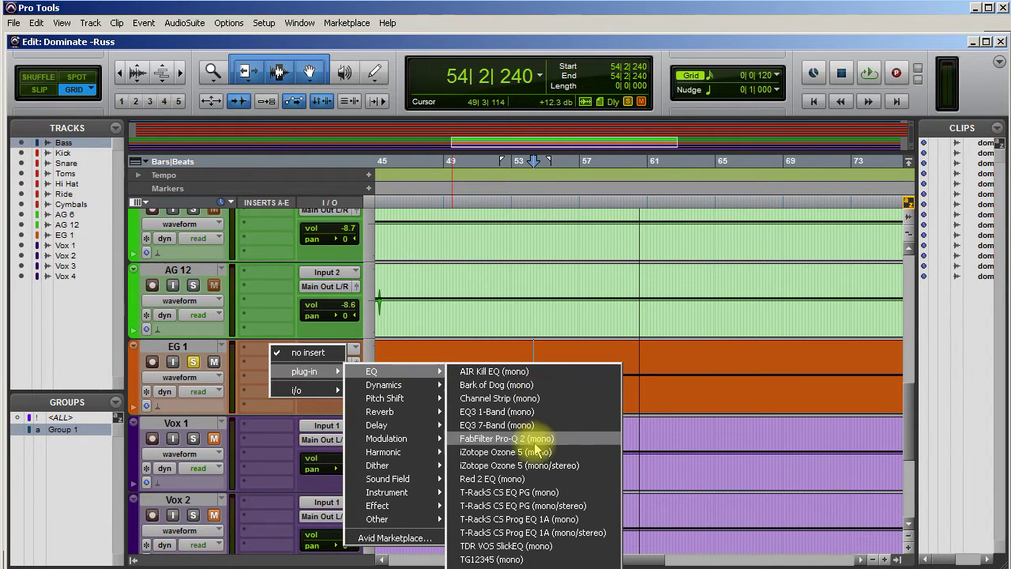
left_click(496, 425)
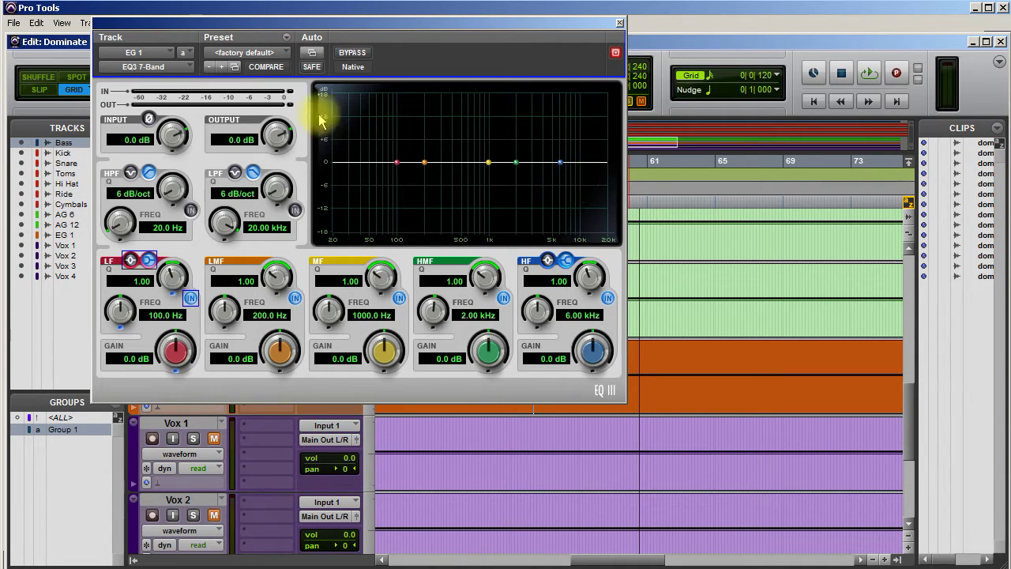
- Enable the high-pass filter at 12 dB/oct and raise its frequency to 122.5 Hz during playback
left_click(190, 211)
left_click_drag(172, 187, 158, 140)
key("space")
left_click_drag(121, 222, 117, 199)
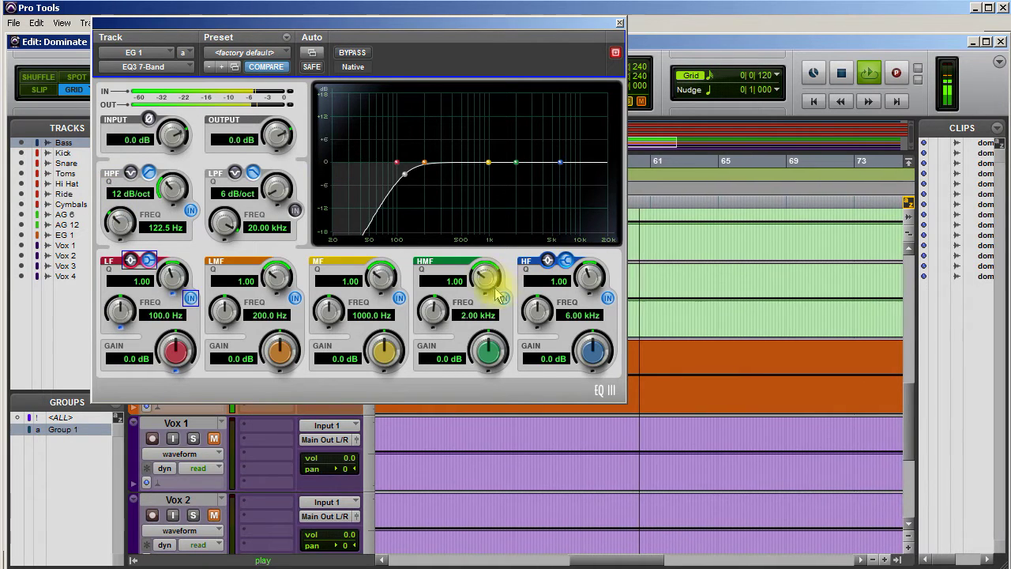
- Boost the HMF band by 18 dB with a Q of 10 and sweep its frequency to 3.28 kHz
left_click_drag(487, 280, 492, 190)
left_click_drag(483, 346, 474, 190)
left_click_drag(434, 307, 435, 309)
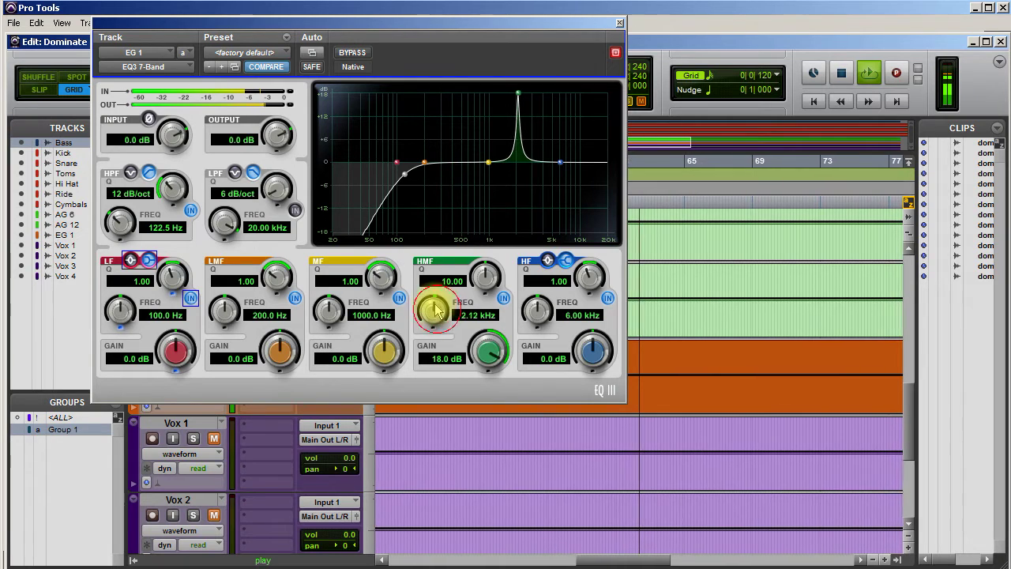
mouse_move(433, 288)
left_mouse_down()
mouse_move(429, 264)
mouse_move(431, 285)
left_mouse_up()
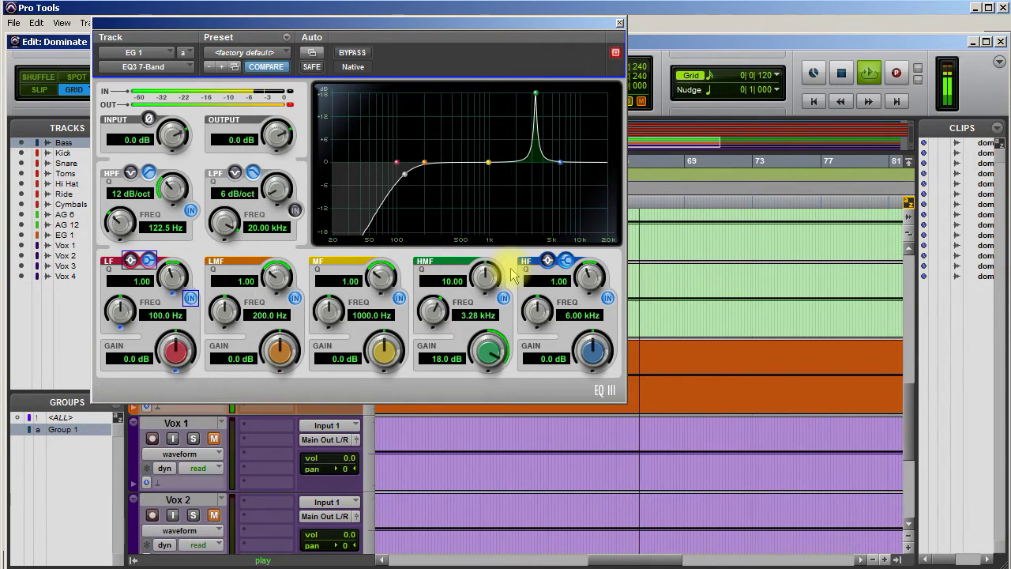
- Set the HMF gain to -18 dB and compare the guitar with the EQ bypassed and active
key("space")
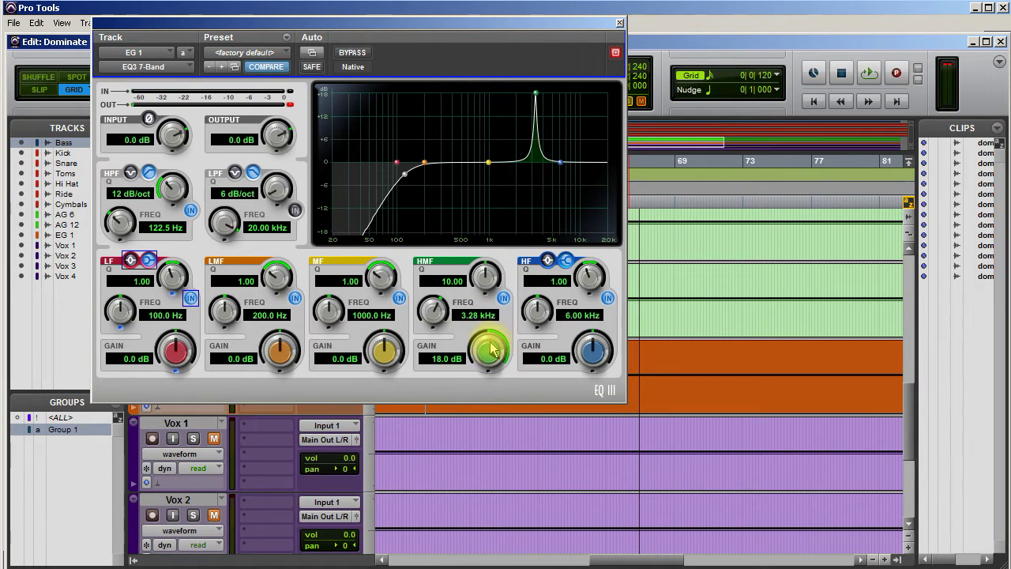
left_click_drag(487, 354, 433, 565)
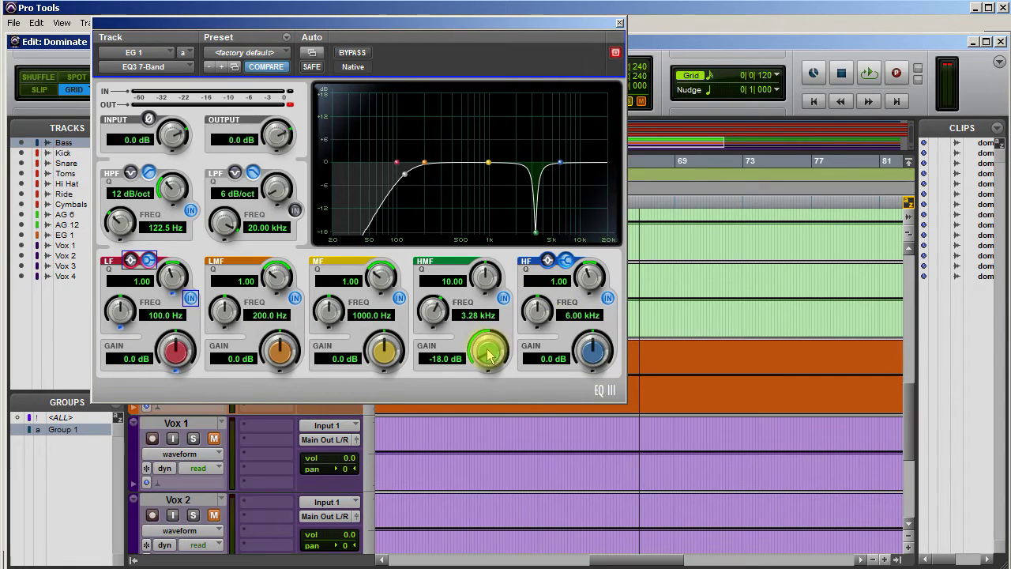
key("space")
left_click(368, 55)
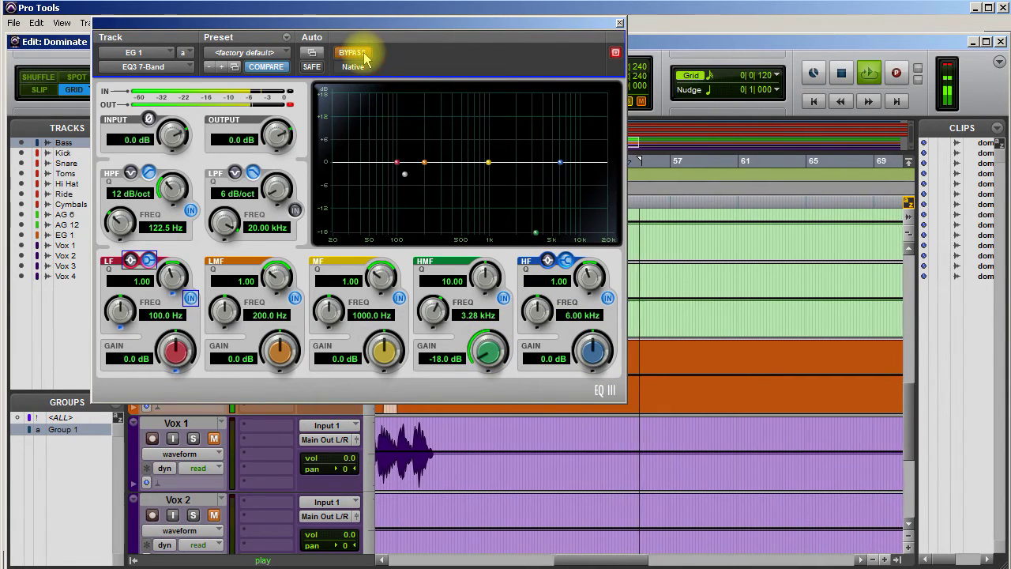
left_click(364, 56)
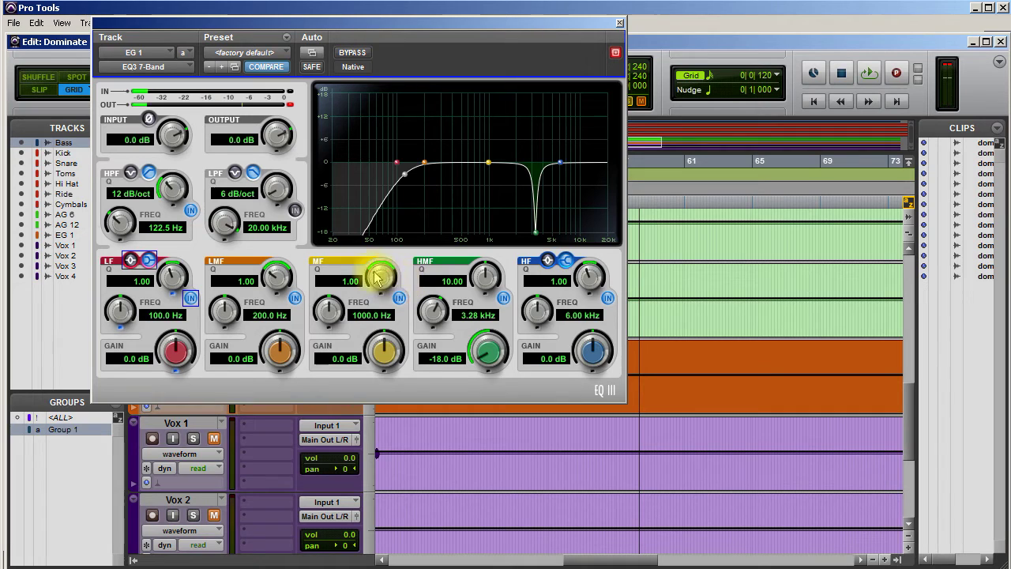
- Sweep the MF band with Q 10 to 2.20 kHz, cut it to -12.1 dB, and compare with the EQ bypassed
left_click_drag(379, 272, 410, 285)
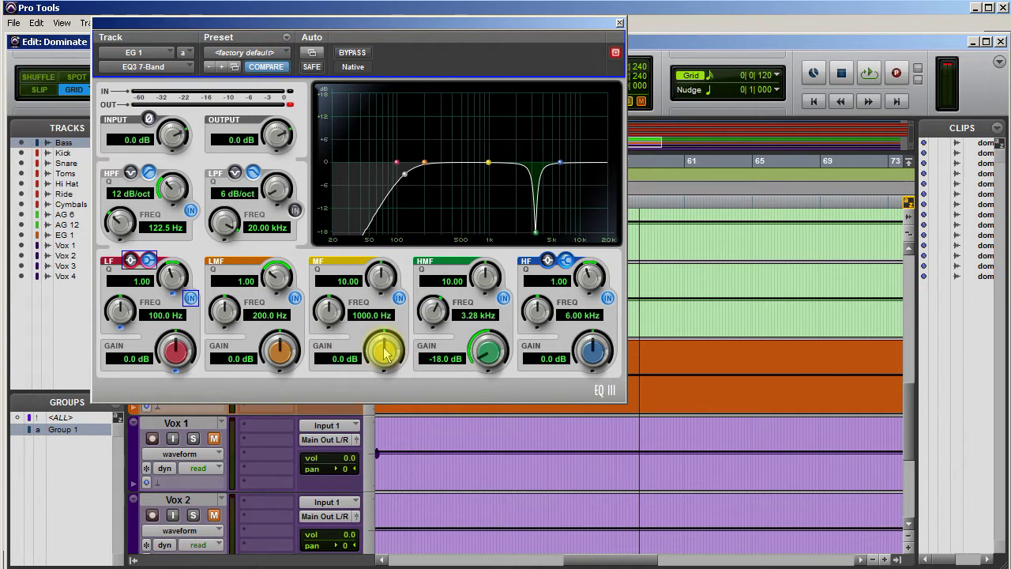
left_click_drag(386, 353, 388, 158)
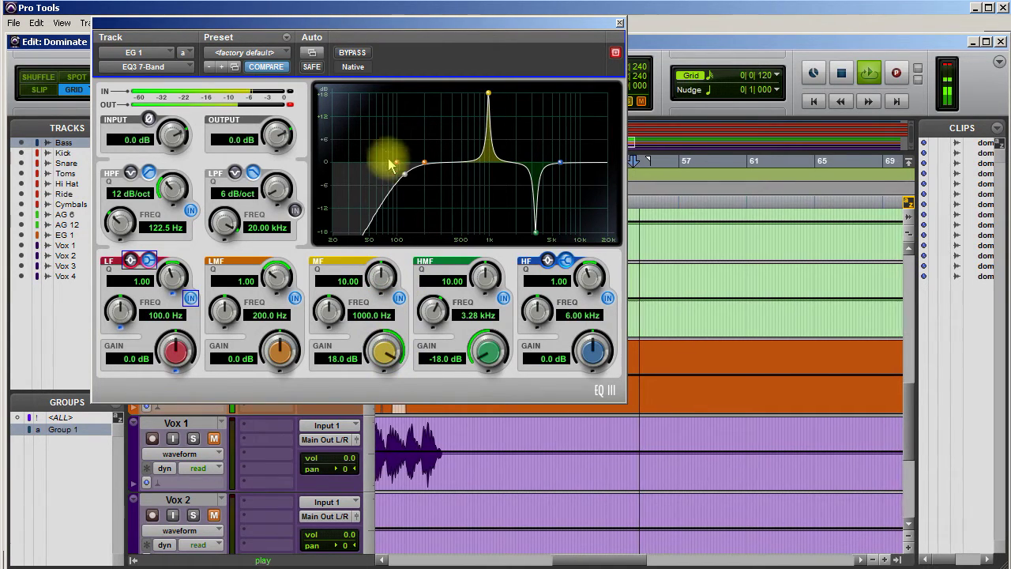
left_click_drag(332, 307, 338, 257)
left_click_drag(384, 350, 328, 501)
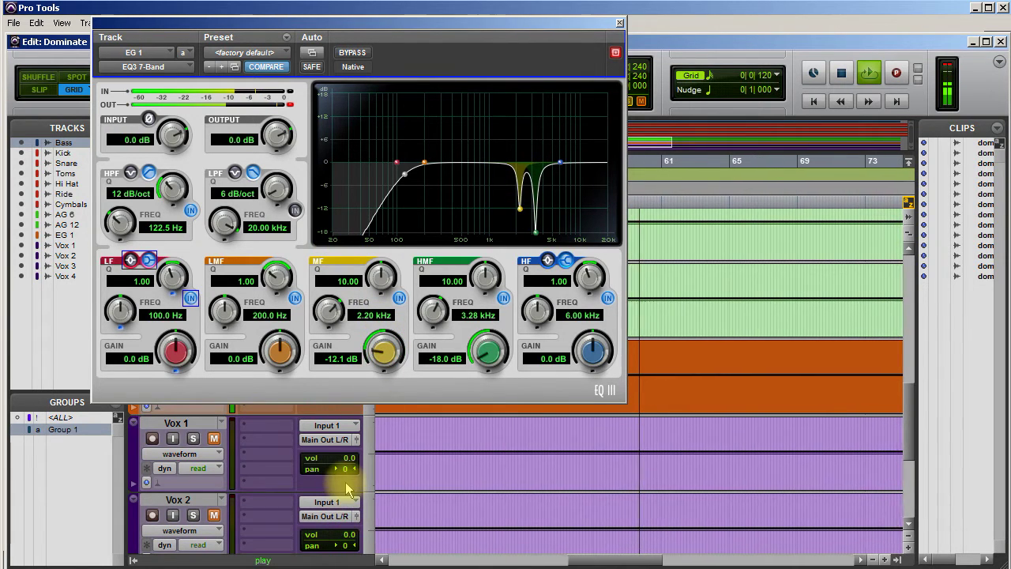
left_click(354, 55)
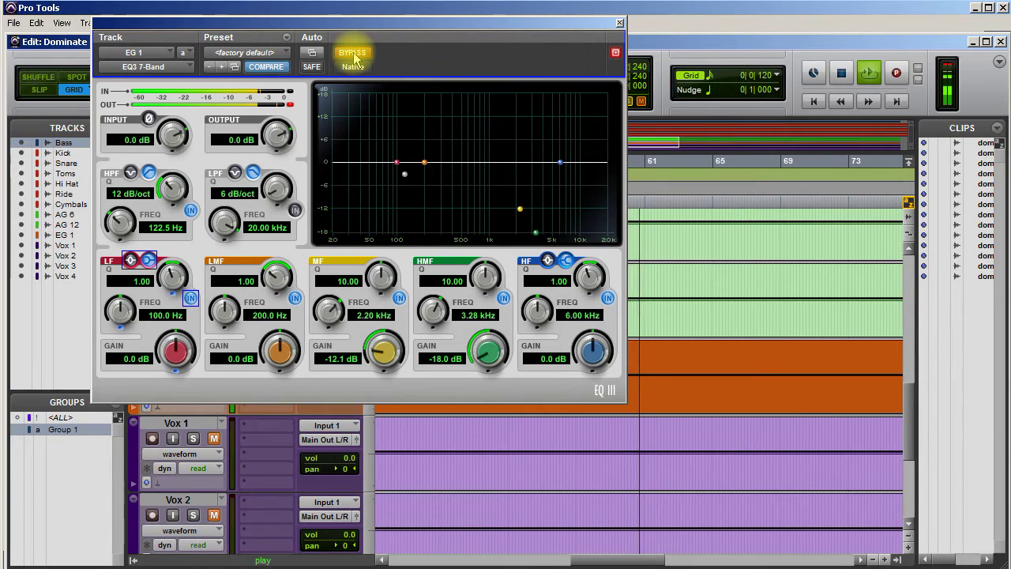
left_click(354, 56)
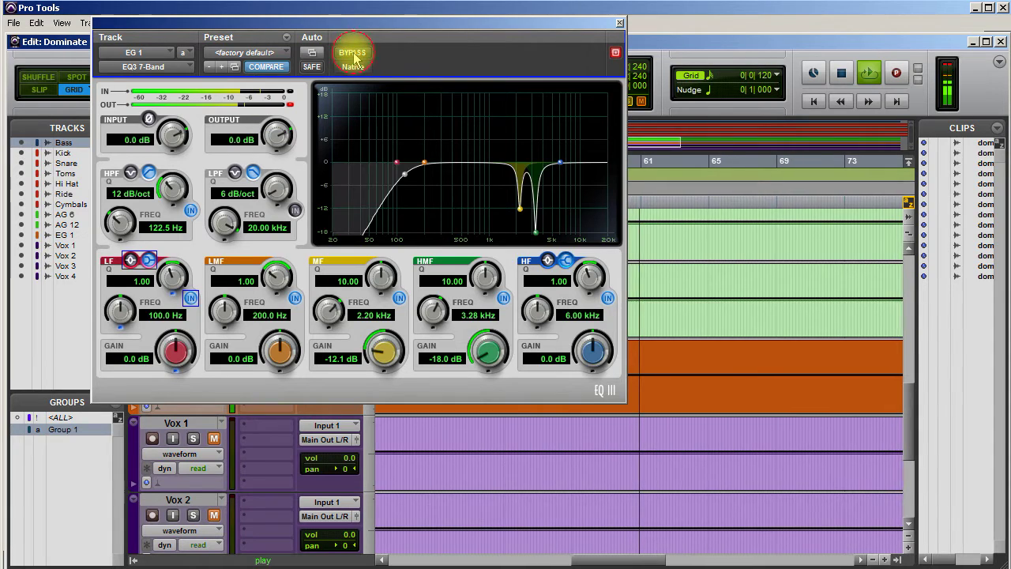
- Enable the low-pass filter at 12 dB/oct, lower its frequency to 5.71 kHz, and compare with the EQ bypassed
left_click(296, 211)
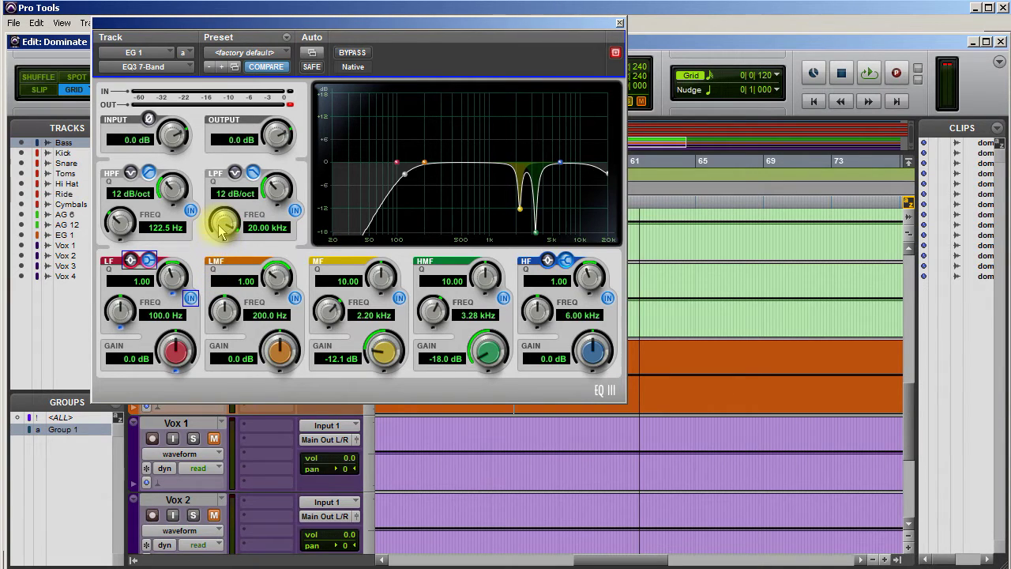
key("space")
left_click_drag(221, 225, 220, 231)
left_click_drag(213, 312, 203, 340)
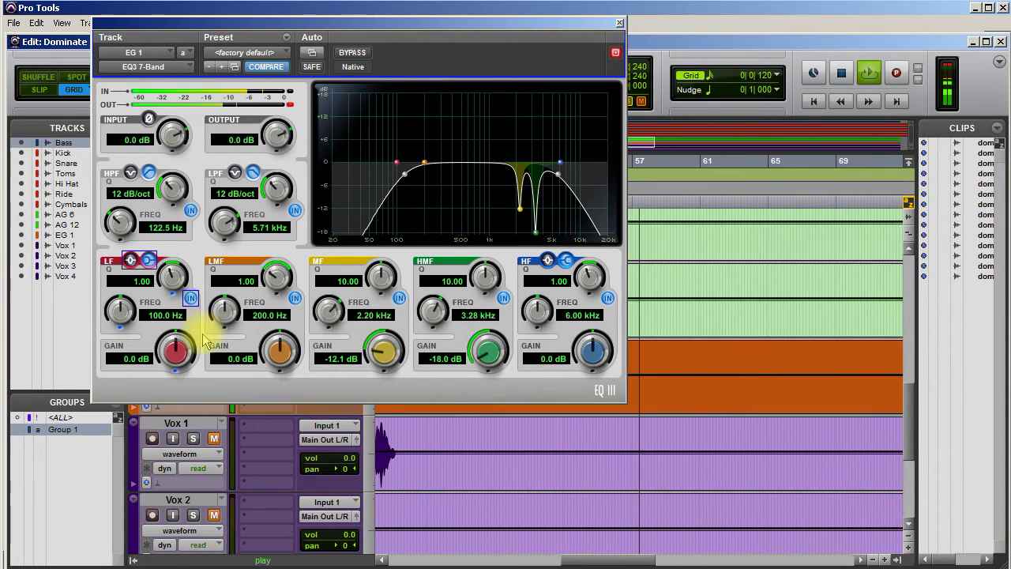
left_click(360, 56)
left_click(360, 55)
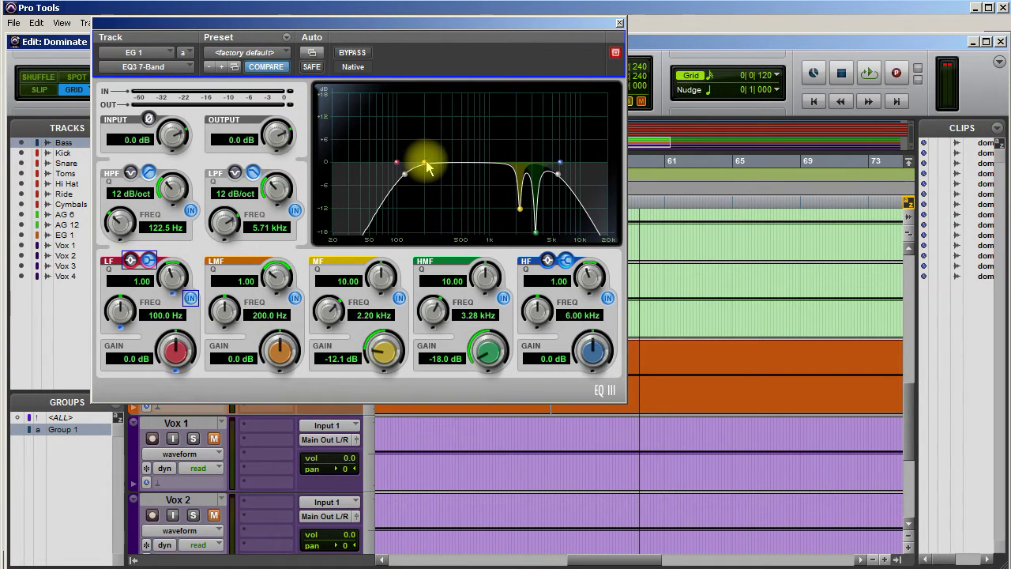
- Boost the LMF band by 2.5 dB at 322.1 Hz during playback and close the EQ window
key("space")
left_click_drag(425, 165, 444, 158)
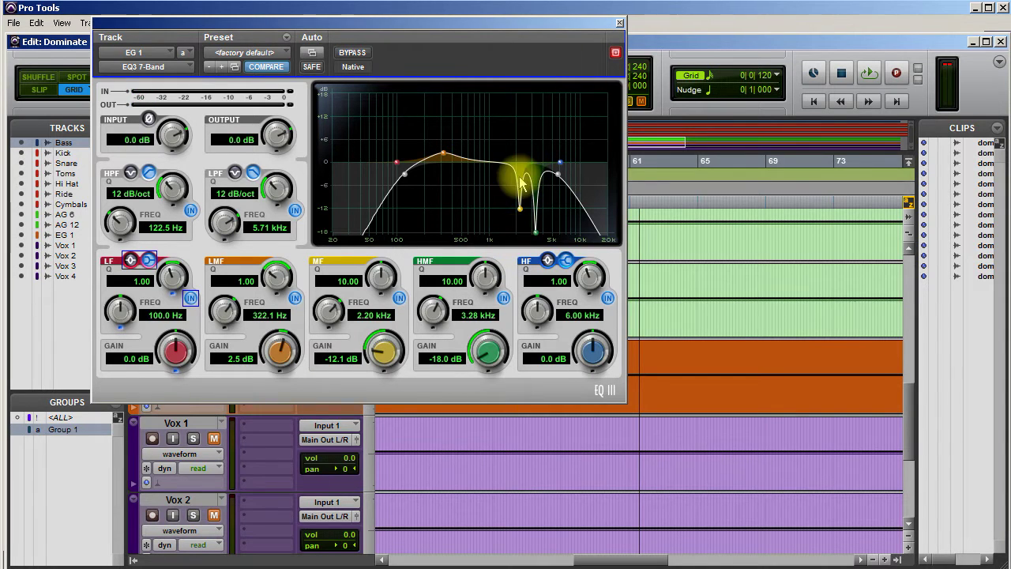
left_click(620, 22)
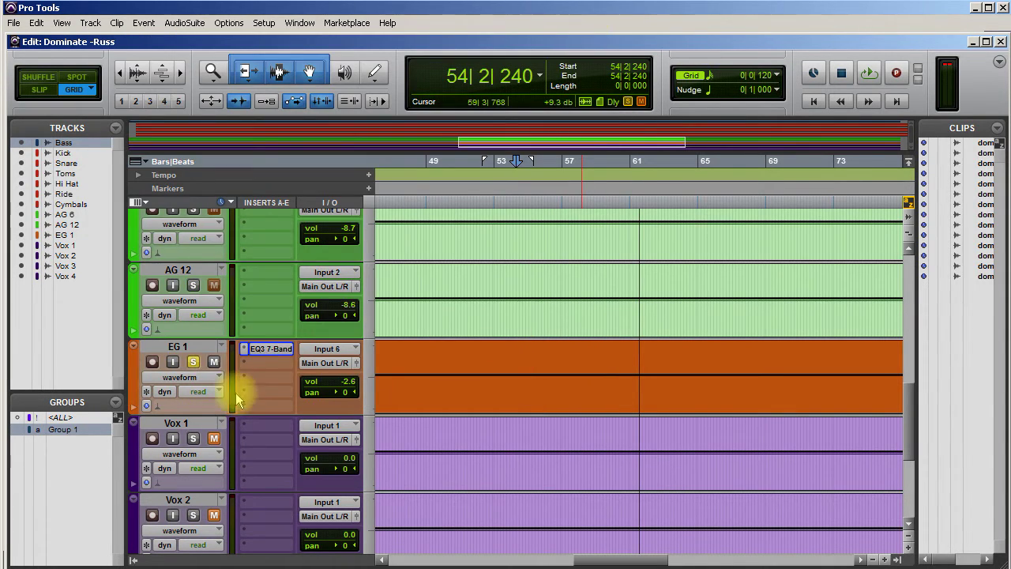
left_click(264, 368)
mouse_move(322, 386)
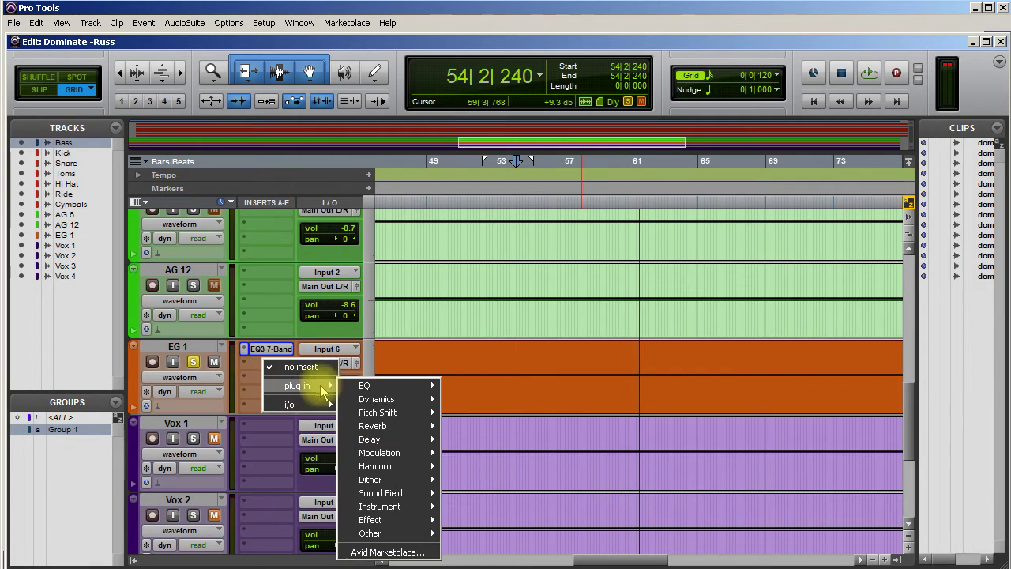
mouse_move(376, 390)
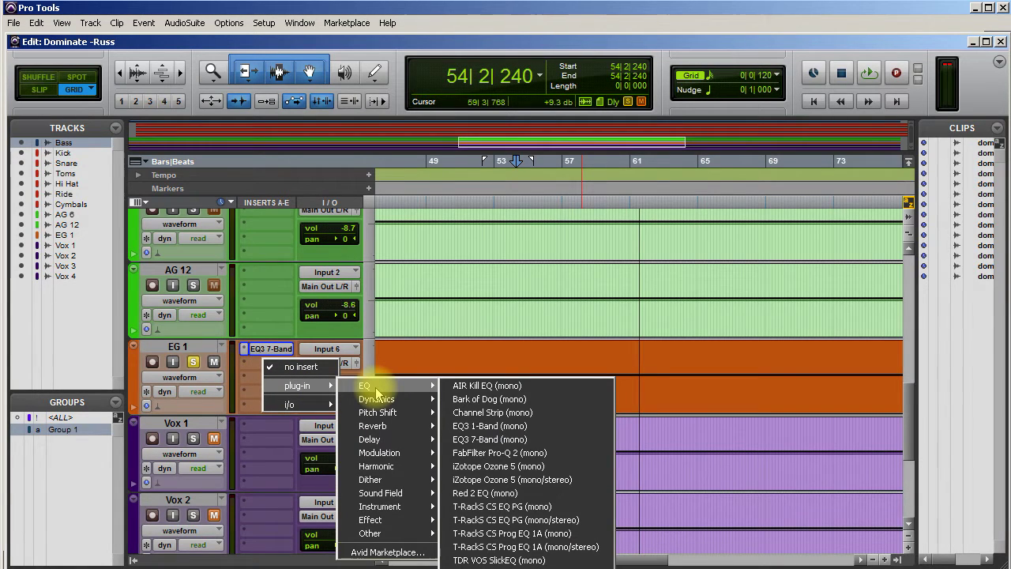
left_click(575, 8)
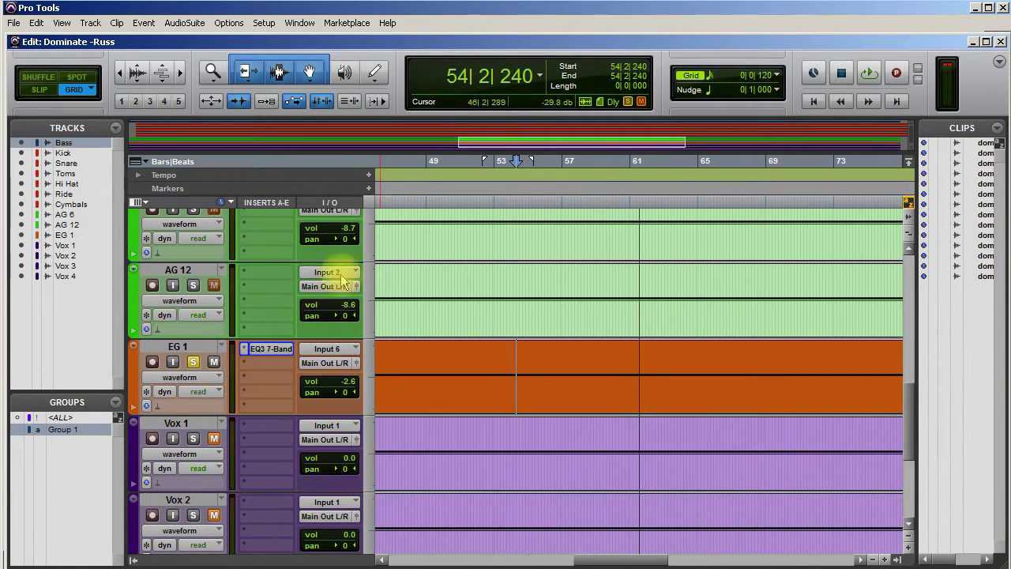
- Insert a second EQ3 7-Band (mono) plug-in in the next insert slot of the EG 1 track
left_click(261, 369)
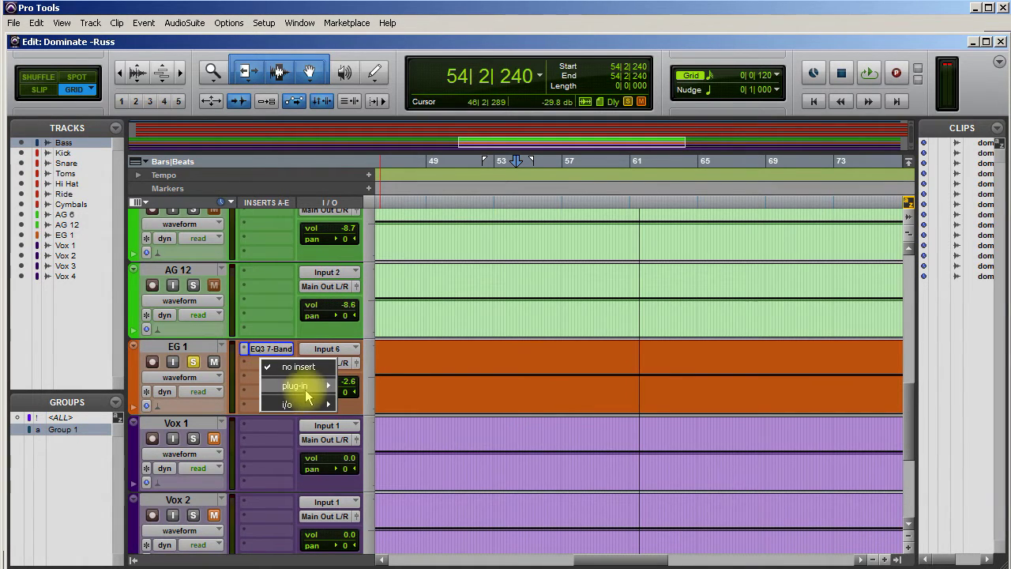
mouse_move(317, 387)
mouse_move(369, 388)
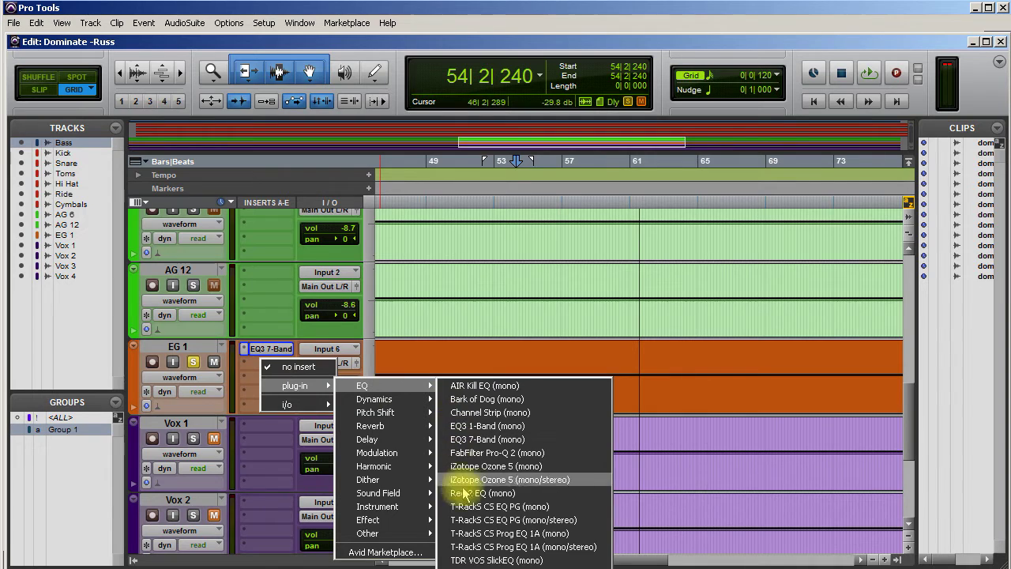
left_click(478, 441)
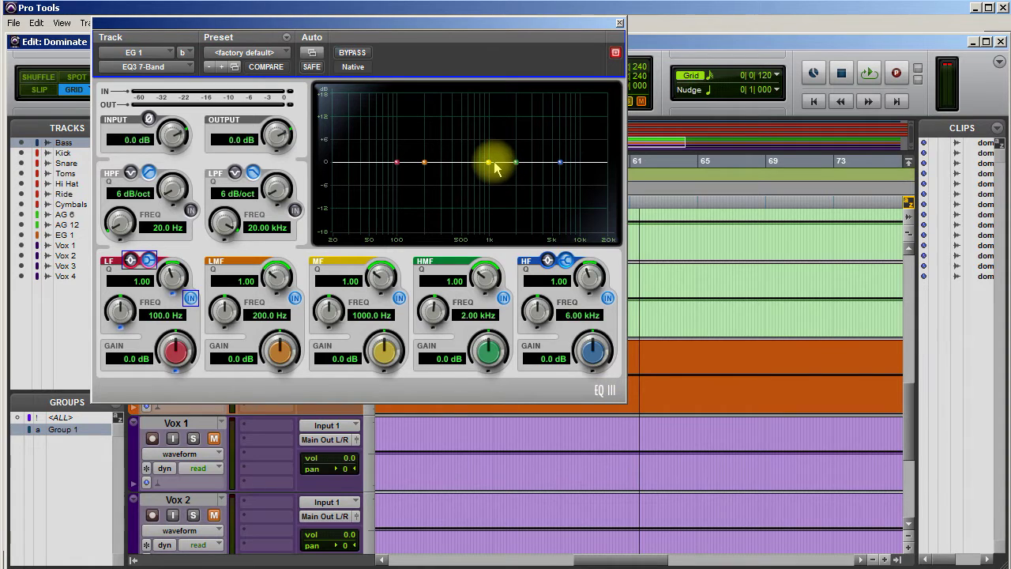
- Sweep a boosted MF band during playback on the second EQ, settle at 1.17 kHz with 3.8 dB gain, and close its window
key("space")
mouse_move(489, 162)
left_mouse_down()
mouse_move(476, 150)
mouse_move(491, 149)
left_mouse_up()
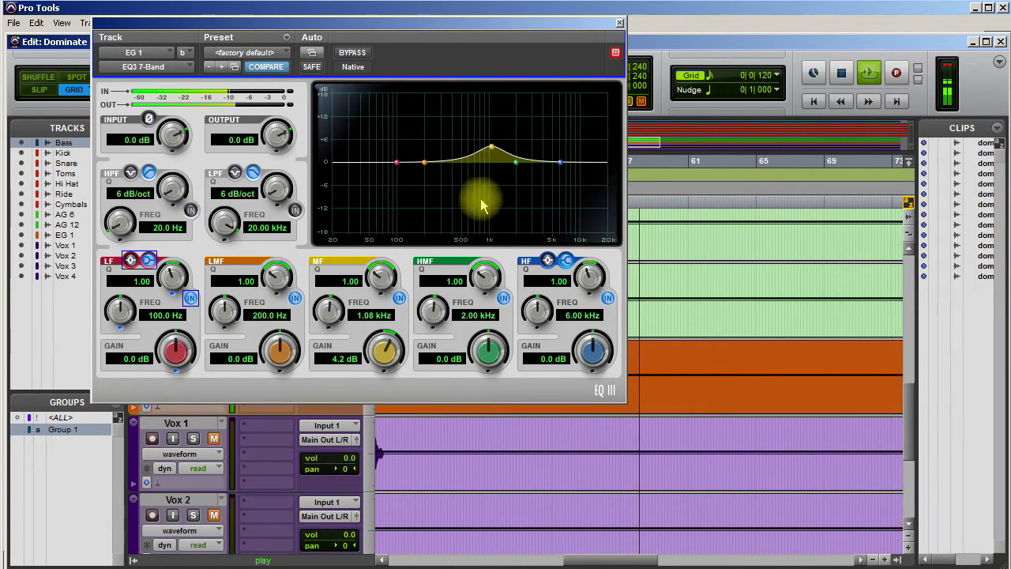
key("space")
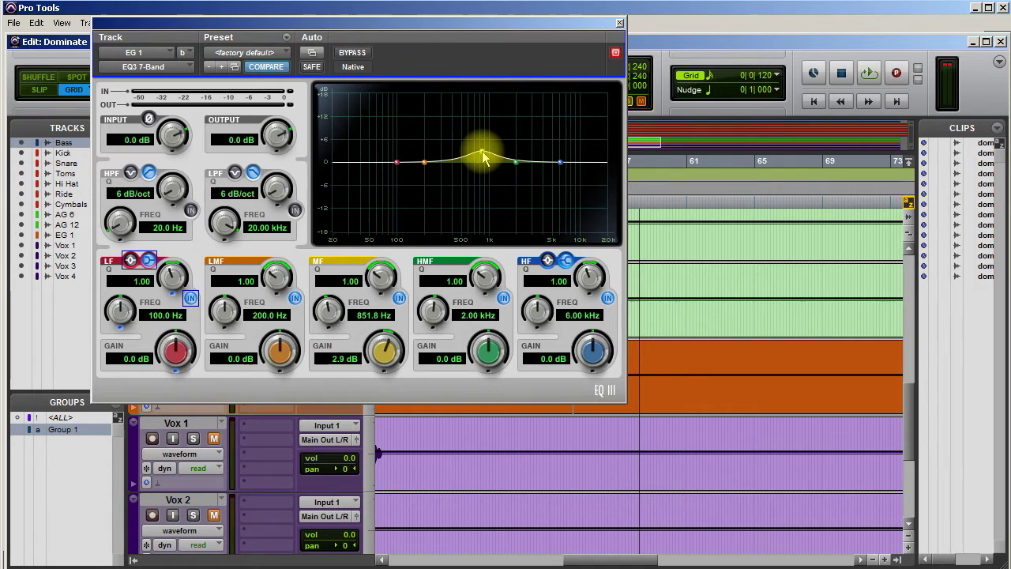
key("space")
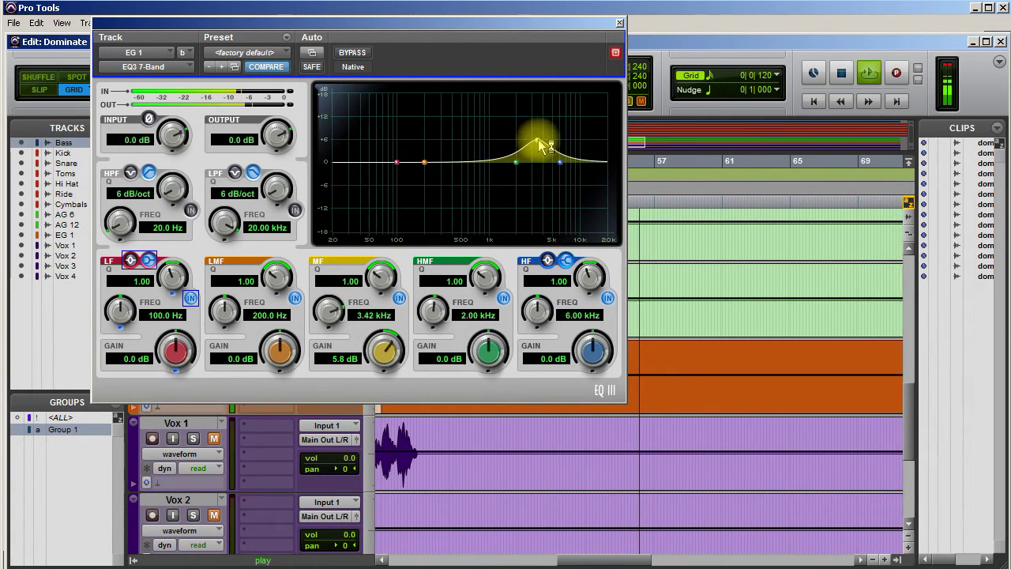
left_click_drag(517, 143, 500, 154)
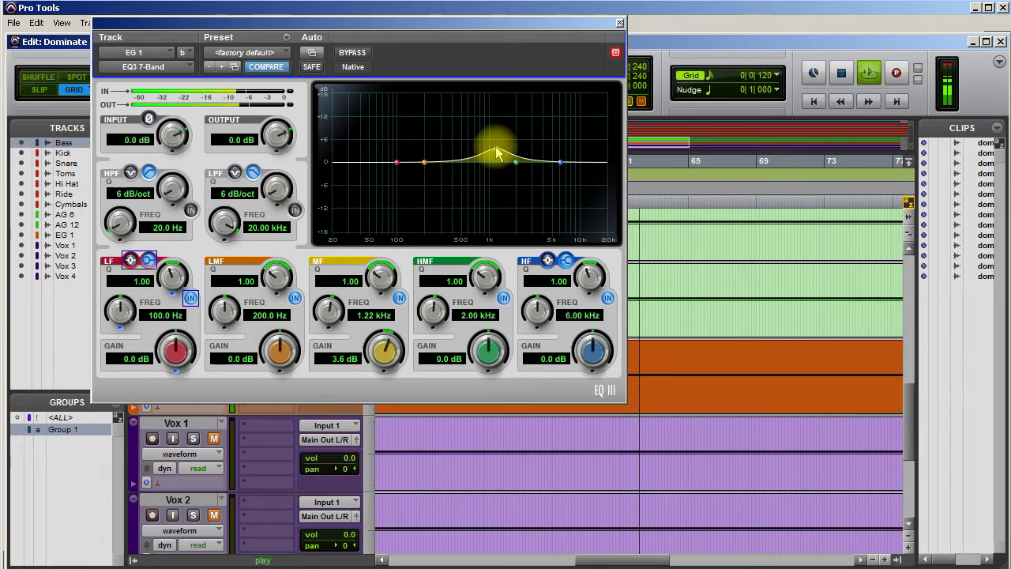
left_click_drag(498, 155, 496, 152)
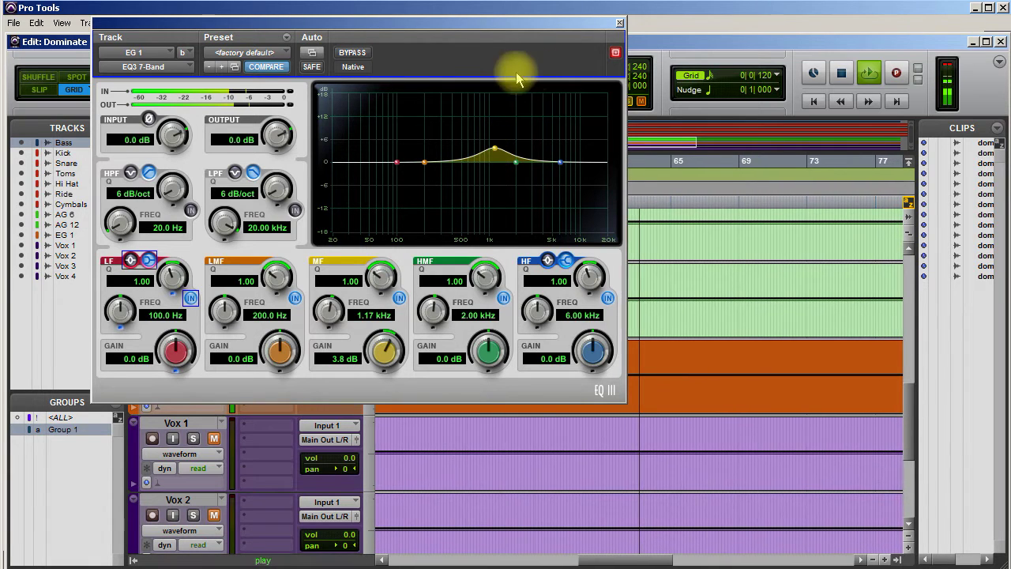
left_click(620, 23)
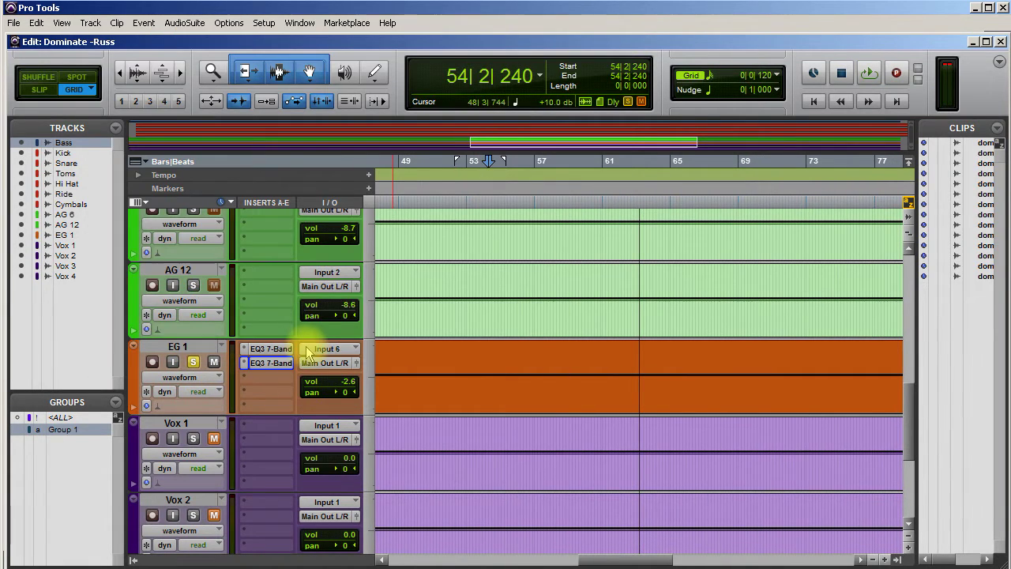
- Widen the first EQ's HMF cut by setting its Q to 7.76, compare with the EQ bypassed, and close its window
left_click(268, 362)
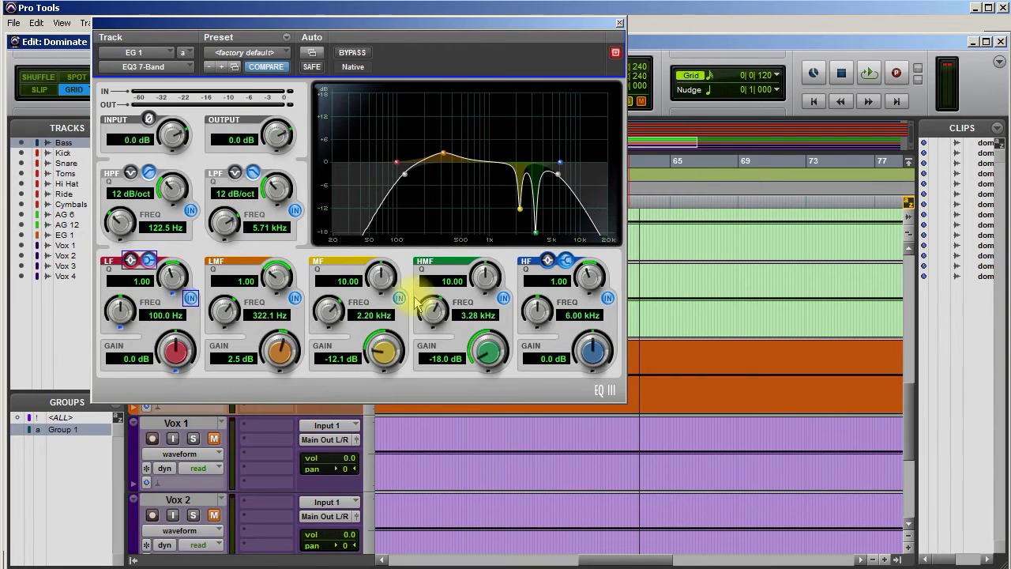
key("space")
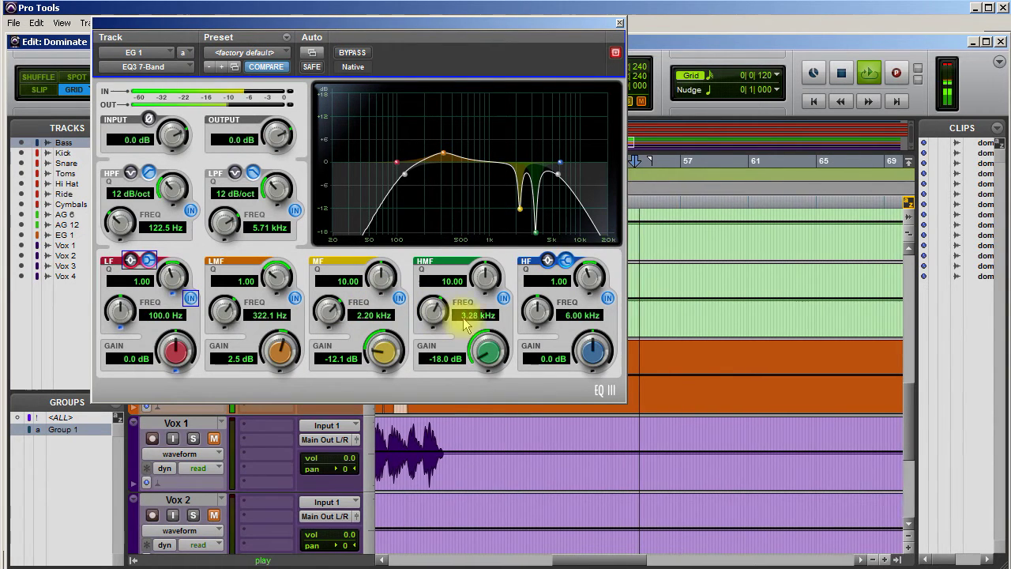
mouse_move(482, 275)
left_mouse_down()
mouse_move(479, 300)
mouse_move(481, 276)
left_mouse_up()
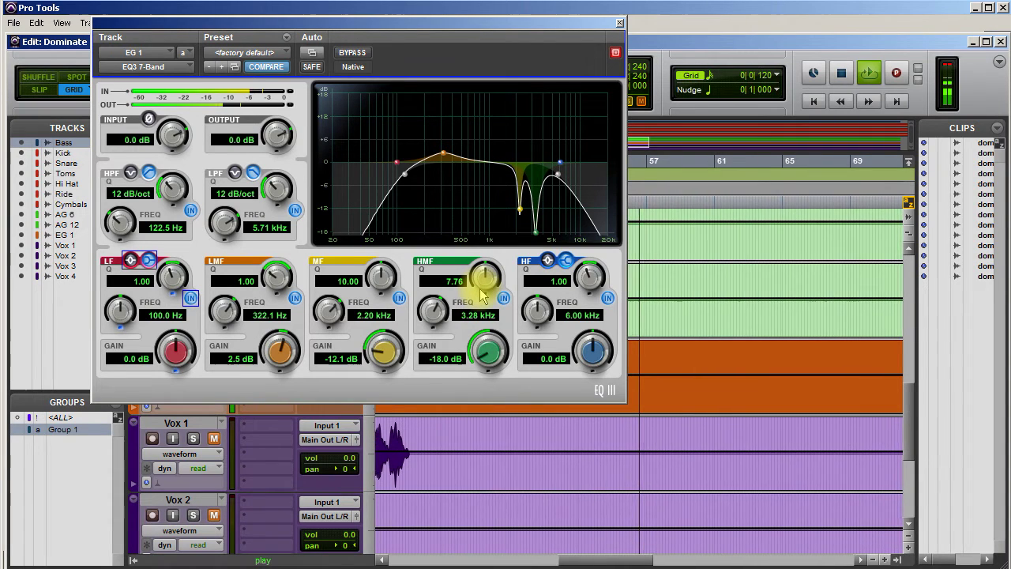
left_click(353, 53)
left_click(353, 53)
left_click(620, 23)
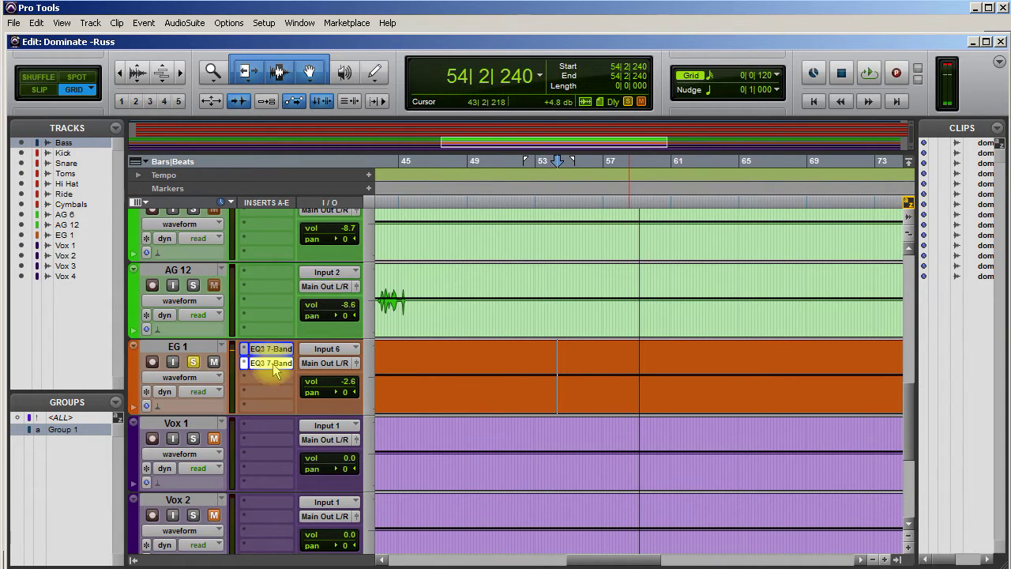
- Insert the Virtual Mix Rack plug-in in the third insert slot of the EG 1 track and load AirEQ Air into its first module slot
left_click(268, 363)
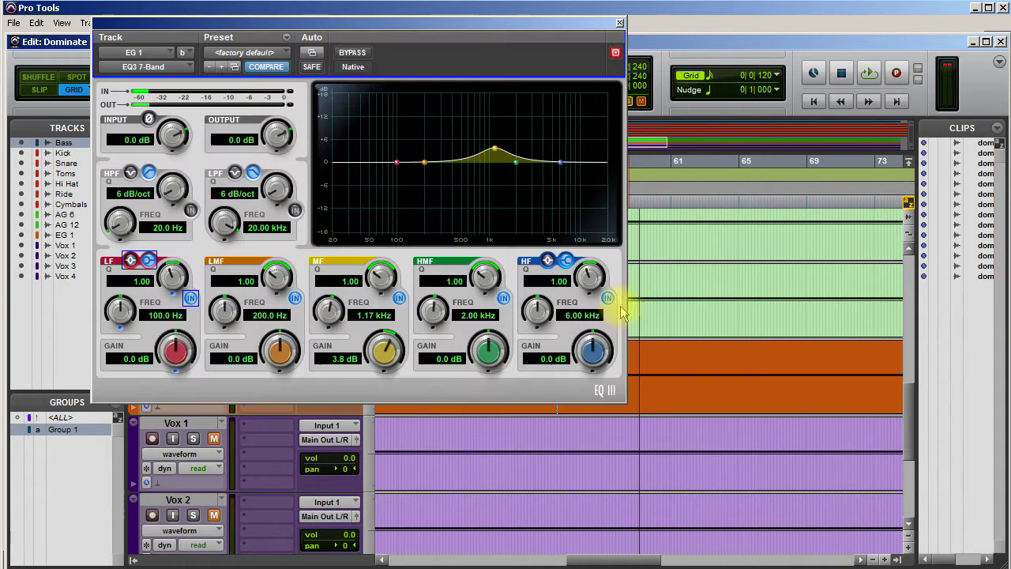
left_click(620, 23)
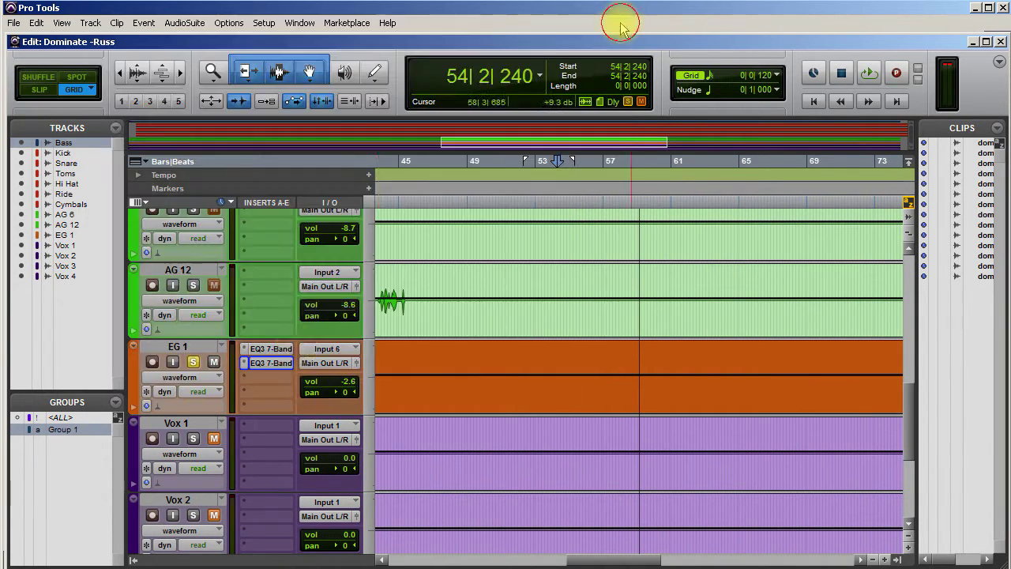
left_click(272, 379)
mouse_move(312, 400)
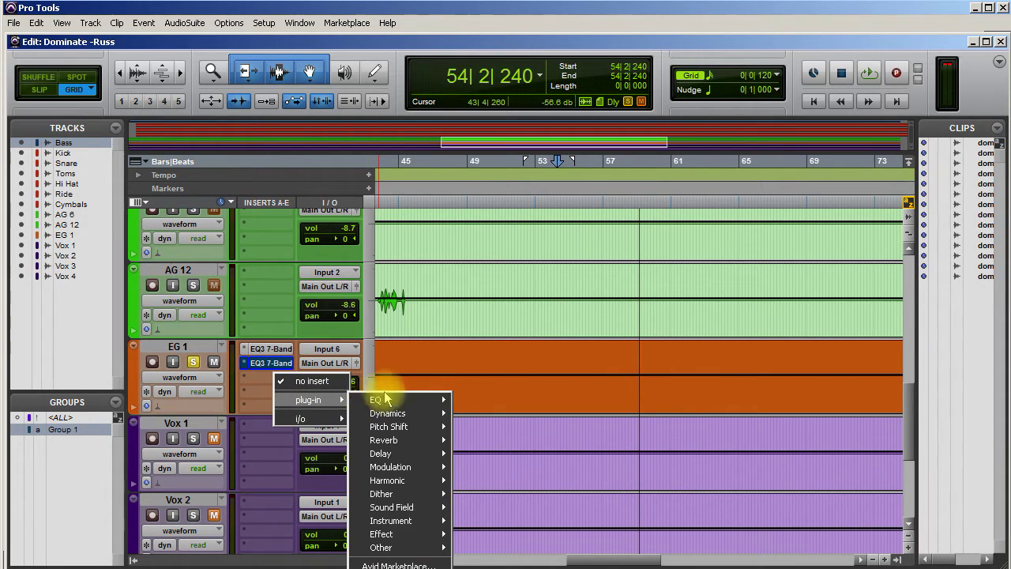
mouse_move(397, 403)
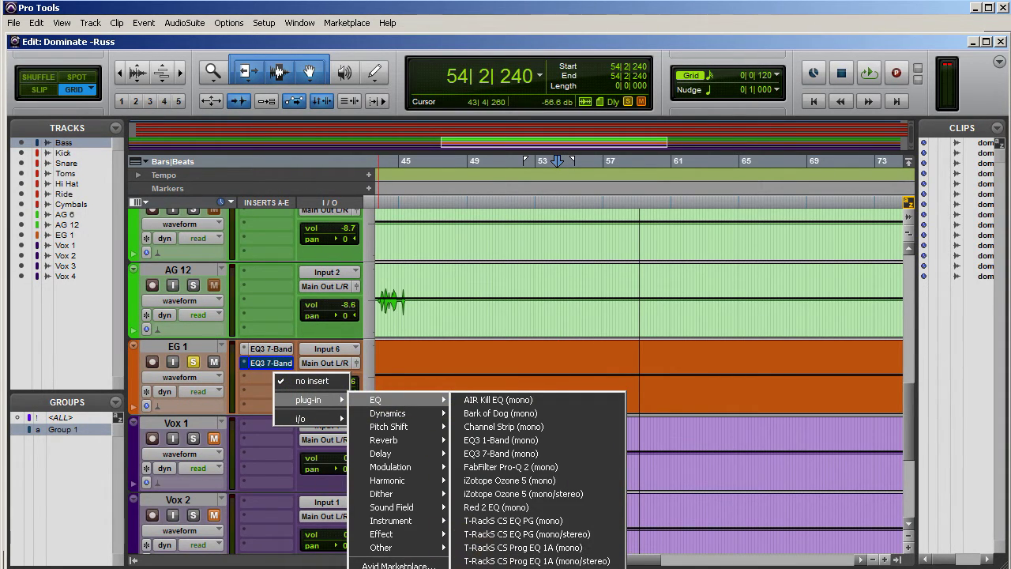
left_click(470, 382)
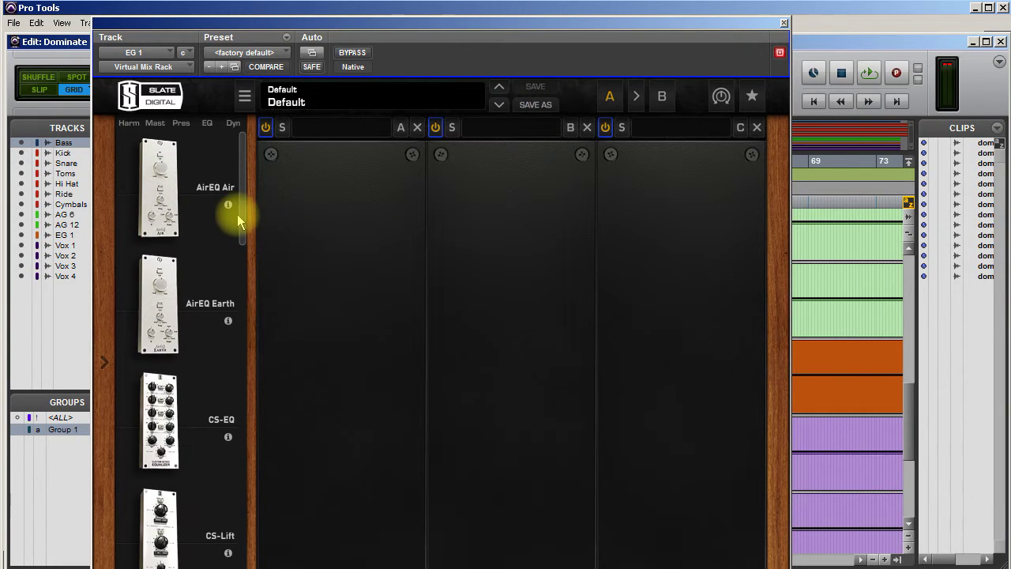
left_click_drag(158, 176, 376, 255)
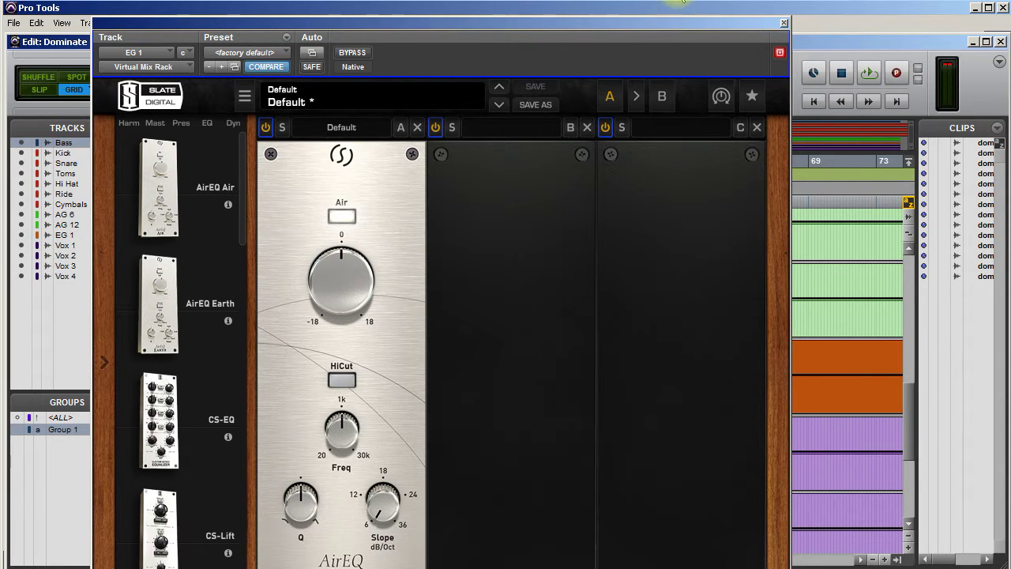
left_click_drag(673, 22, 820, 0)
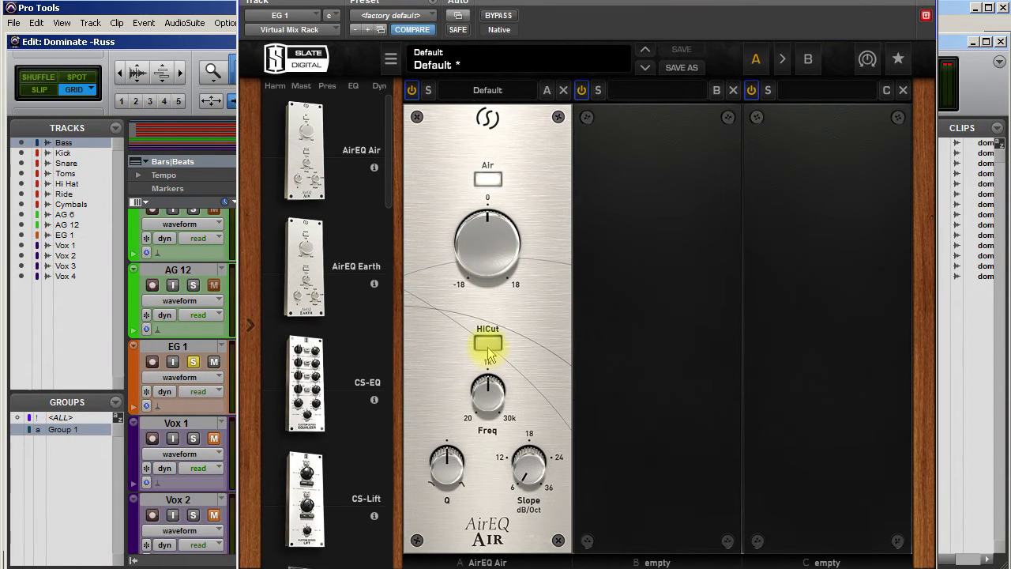
- Enable the AirEQ HiCut, lower its frequency during playback, boost Air to 11.9 dB, and compare with the plug-in bypassed
left_click_drag(500, 388, 488, 347)
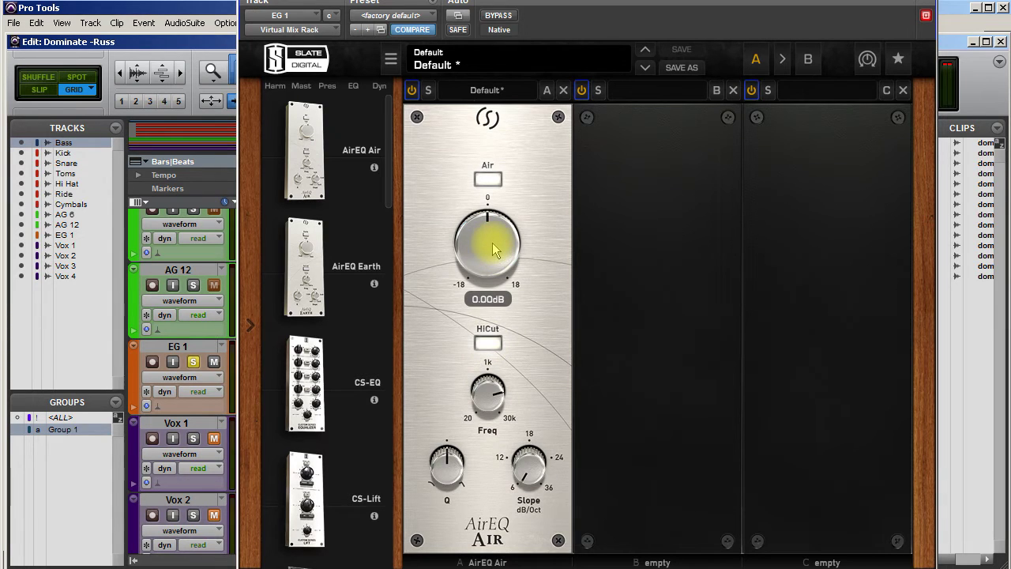
left_click_drag(497, 211, 499, 203)
left_click_drag(481, 379, 490, 413)
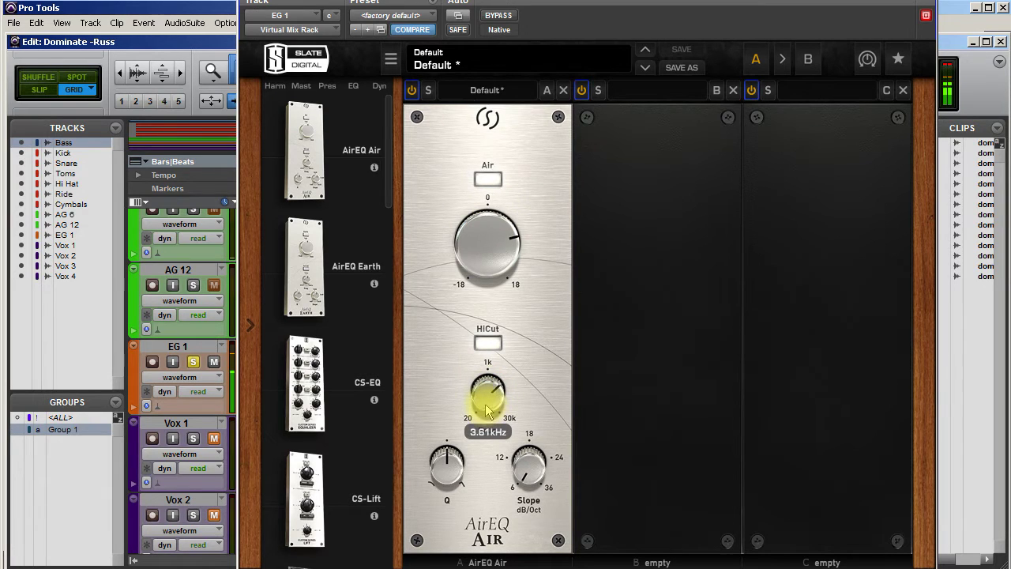
left_click_drag(481, 226, 485, 227)
left_click_drag(488, 372, 489, 412)
left_click_drag(474, 262, 475, 264)
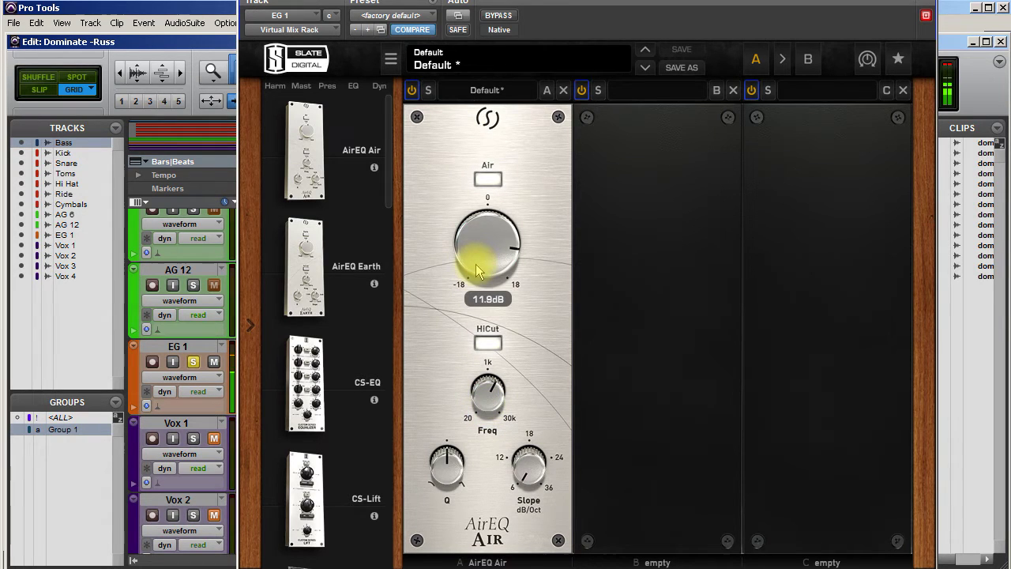
left_click(511, 18)
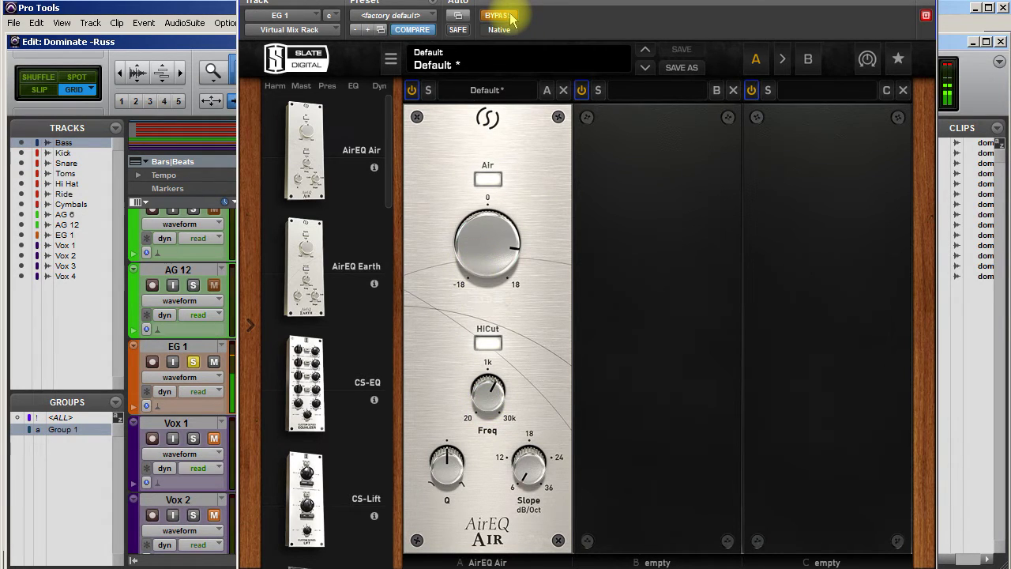
left_click(511, 17)
mouse_move(505, 272)
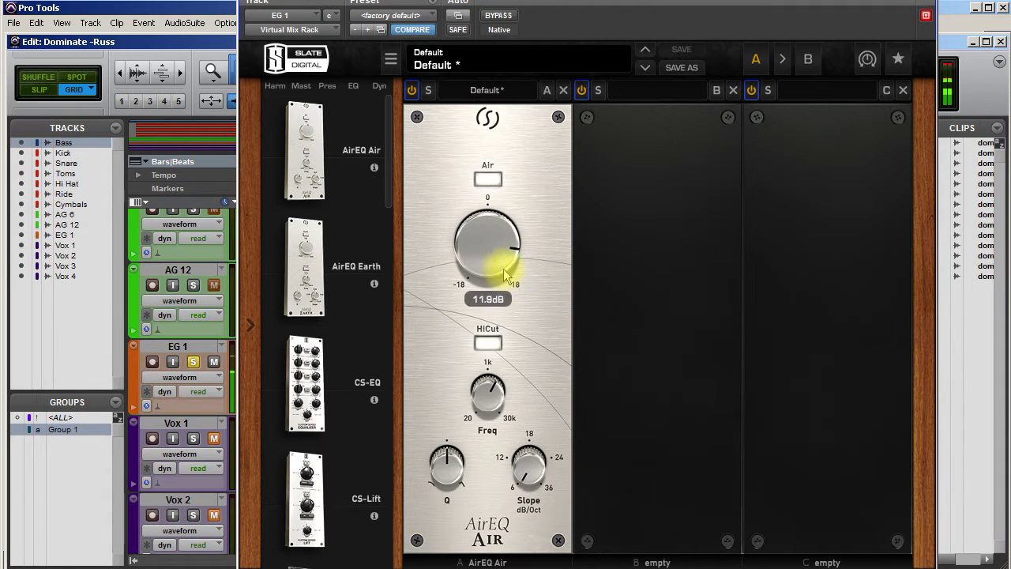
- Set the AirEQ HiCut slope to 12 dB/Oct, try 2.84 kHz against bypass, and lower the frequency to 2.38 kHz
left_click(521, 476)
left_click_drag(521, 476, 521, 404)
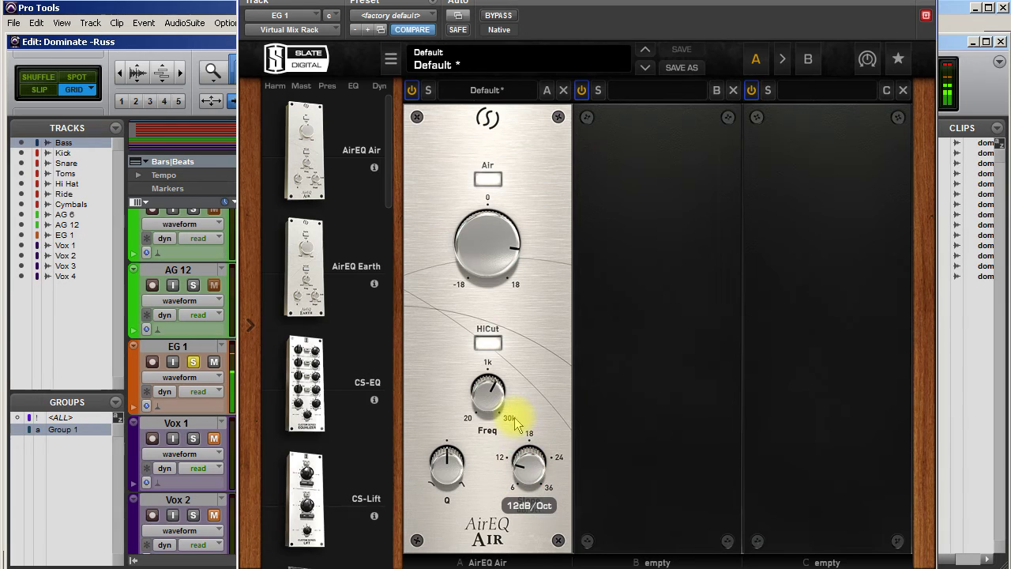
left_click_drag(508, 439, 508, 461)
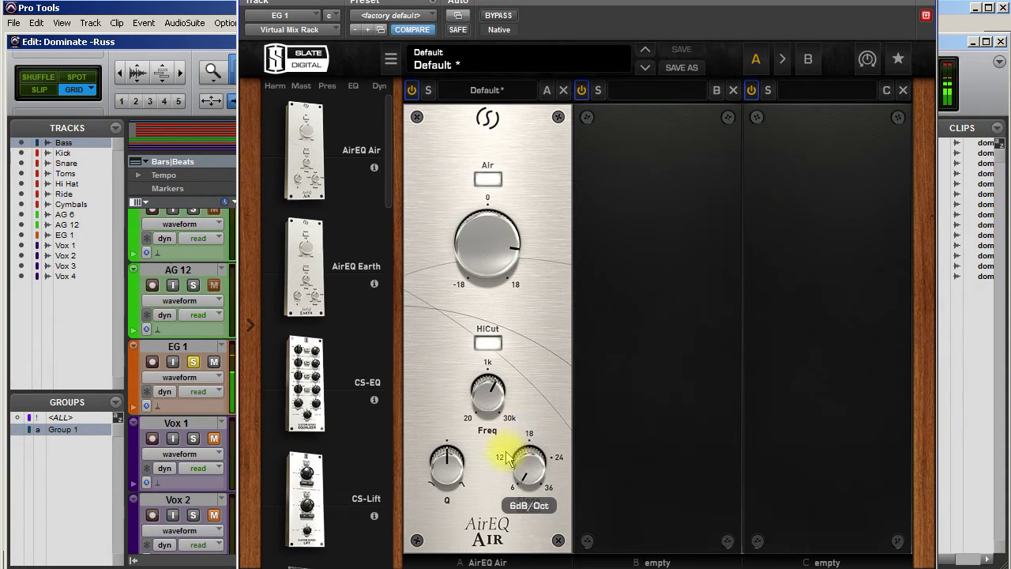
left_click(489, 388)
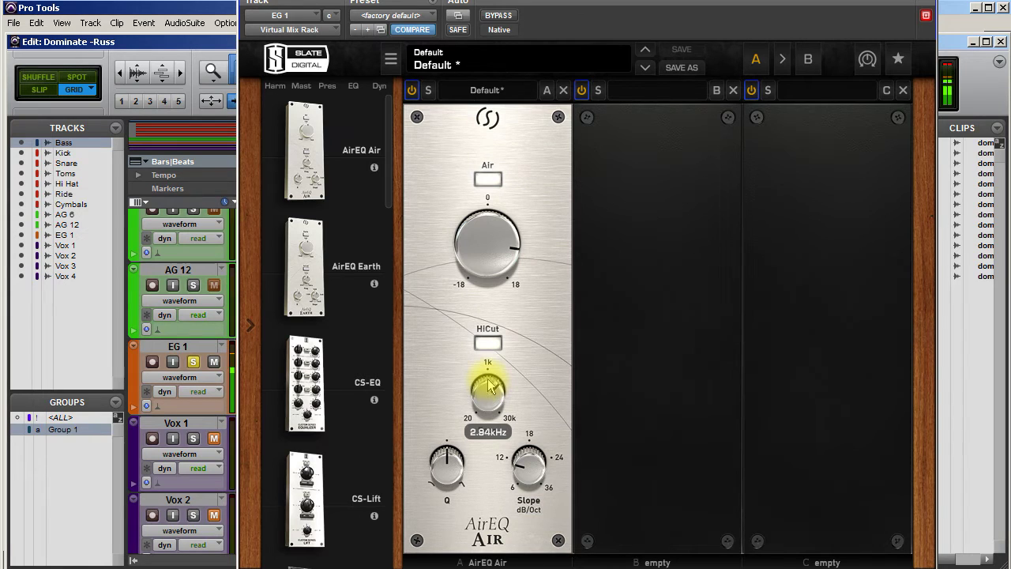
left_click(506, 19)
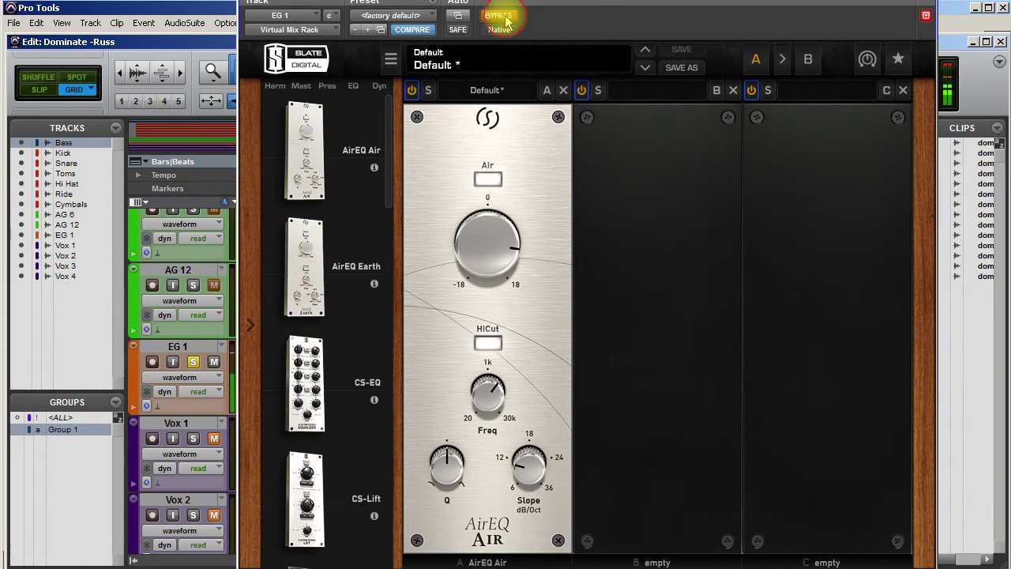
left_click(505, 19)
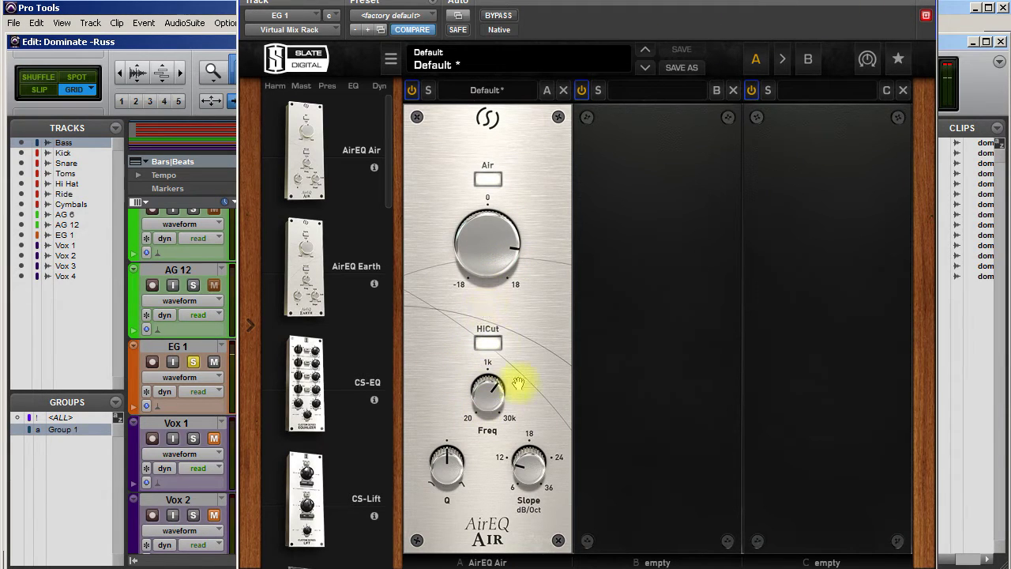
left_click(501, 17)
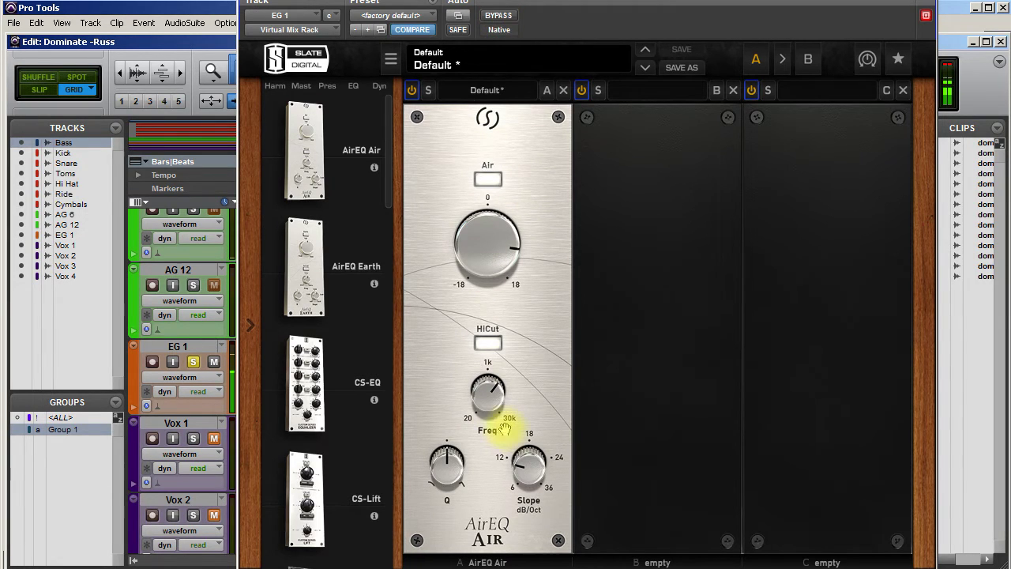
mouse_move(488, 407)
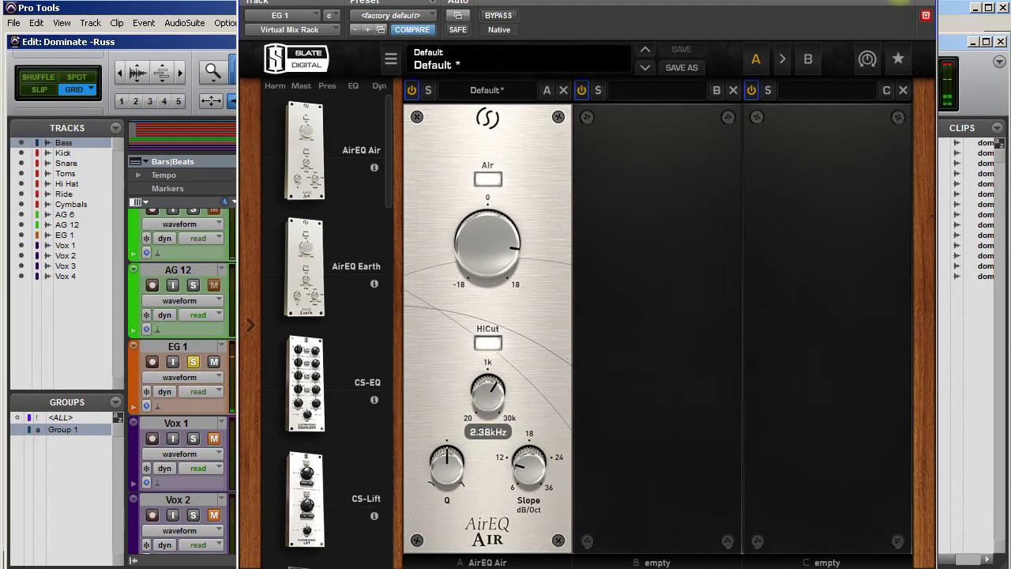
- Close the Virtual Mix Rack window and remove the plug-in from the EG 1 track's third insert slot
left_click(926, 15)
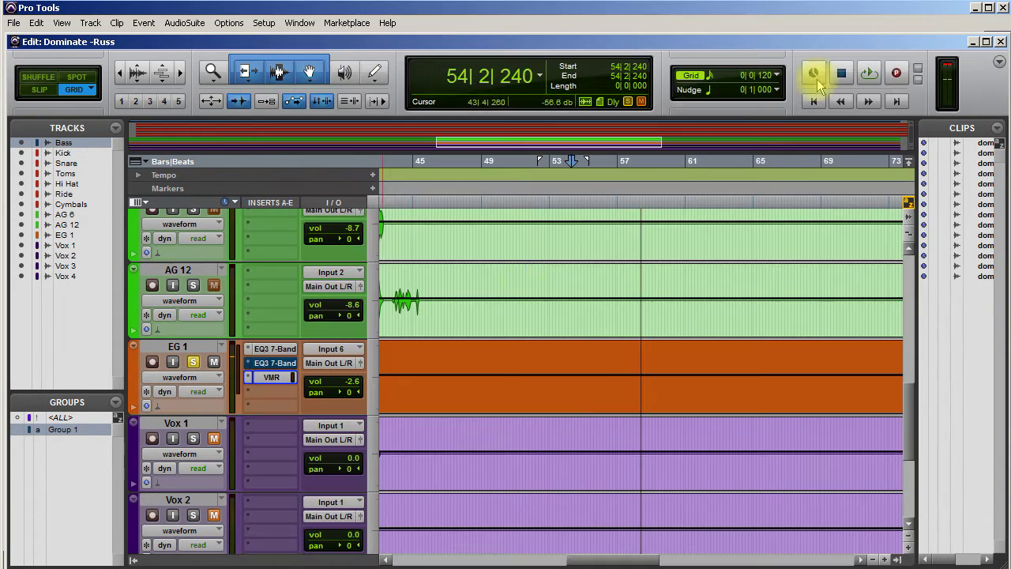
left_click(253, 378)
left_click(285, 383)
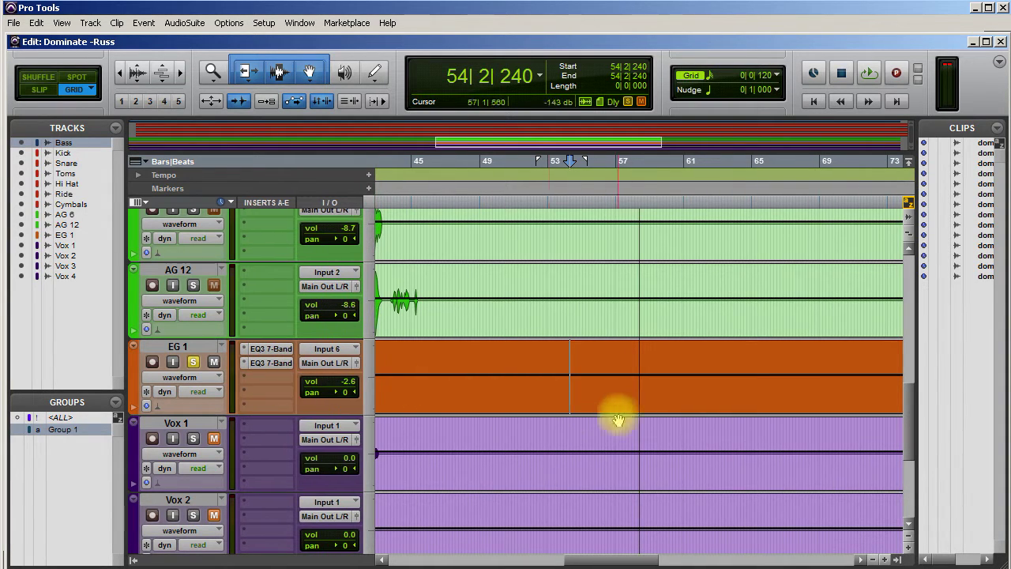
- Play the EG 1 track and toggle bypass on both EQ3 7-Band inserts to compare the dry and equalized sound
left_click(271, 347, "ctrl")
left_click(273, 364, "ctrl")
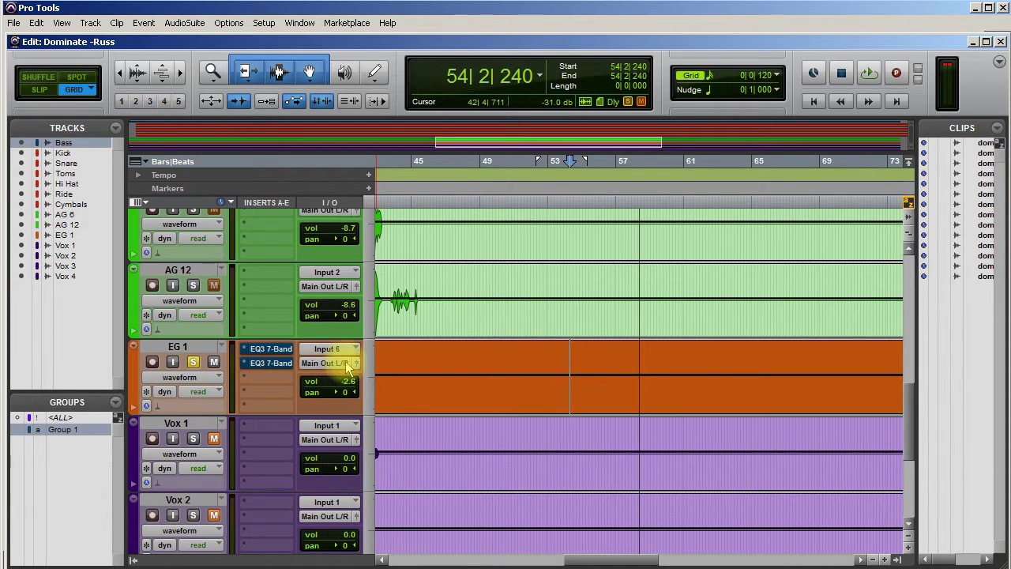
key("space")
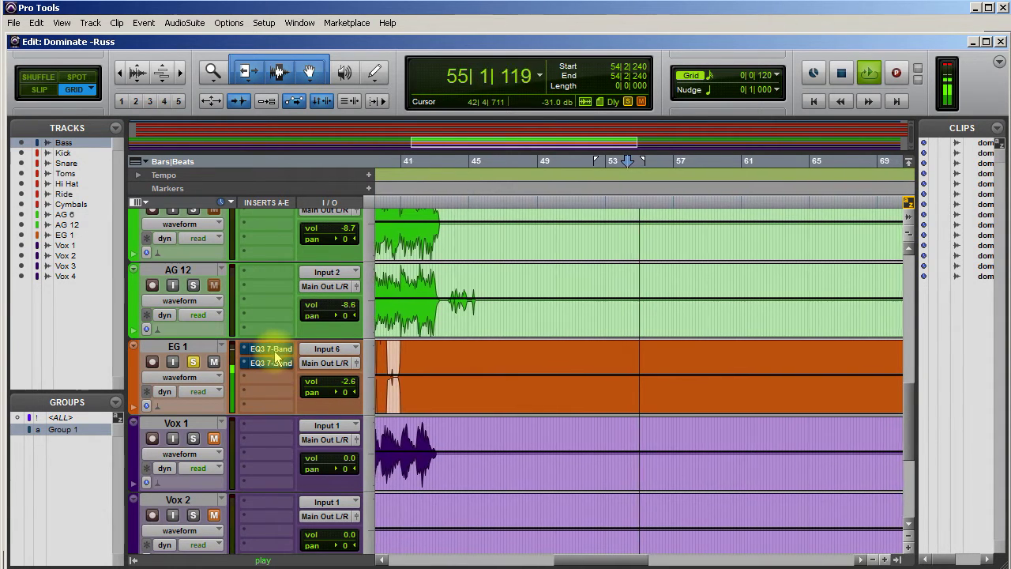
left_click(273, 363, "ctrl")
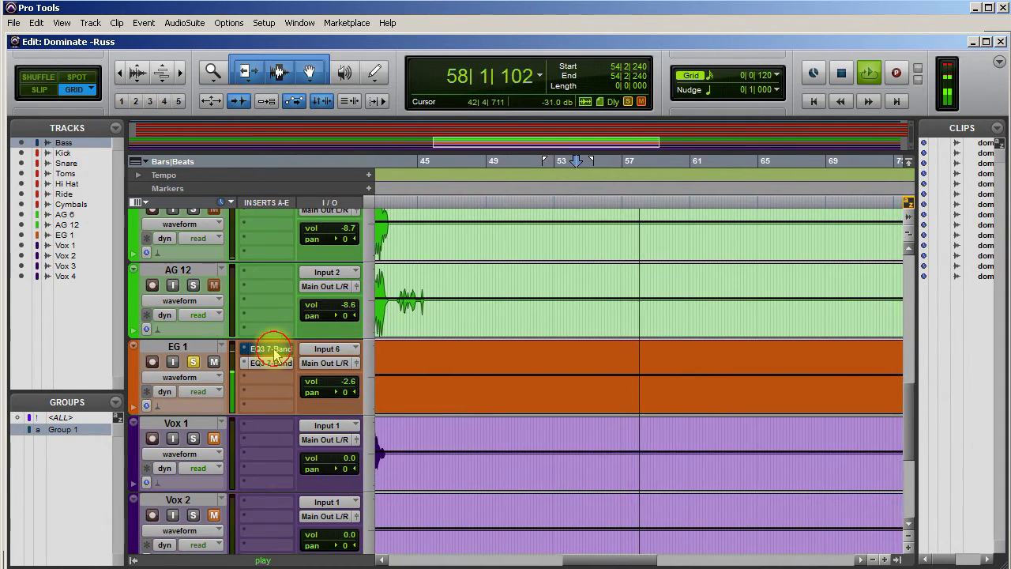
left_click(274, 352, "ctrl")
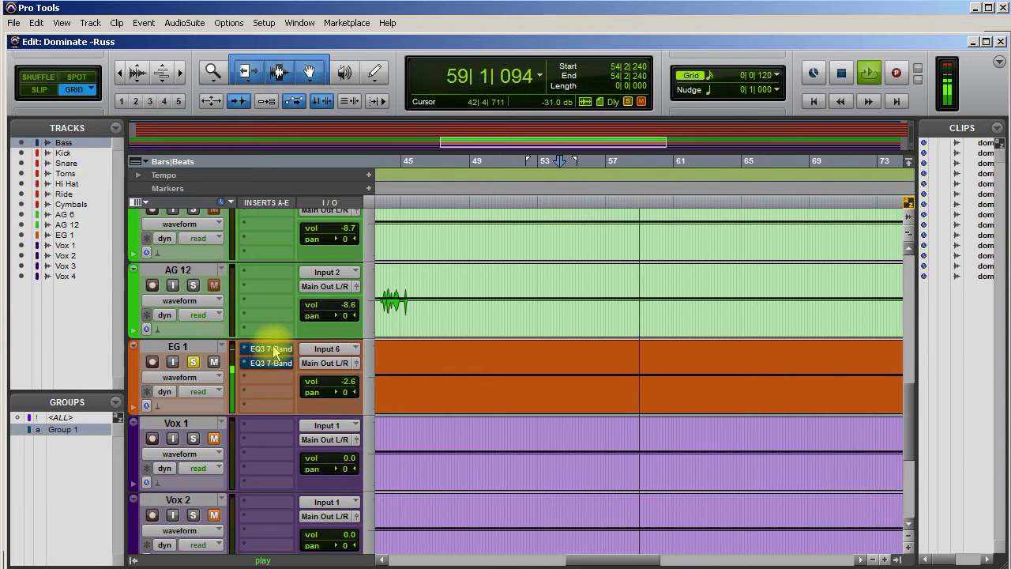
- Compare the dry and equalized EG 1 guitar again by toggling both EQ3 7-Band inserts during playback, leaving them active
left_click(273, 363, "ctrl")
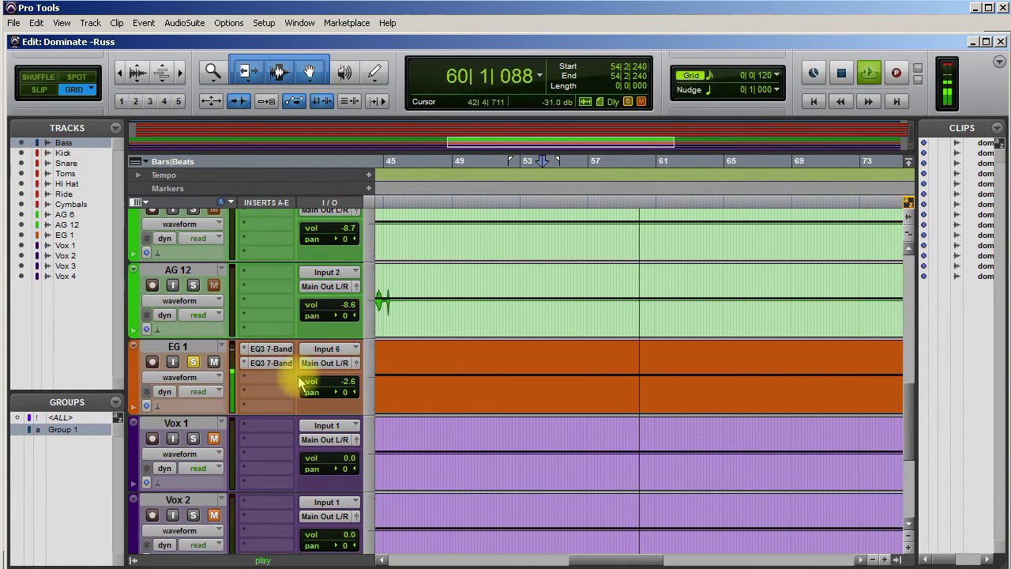
key("space")
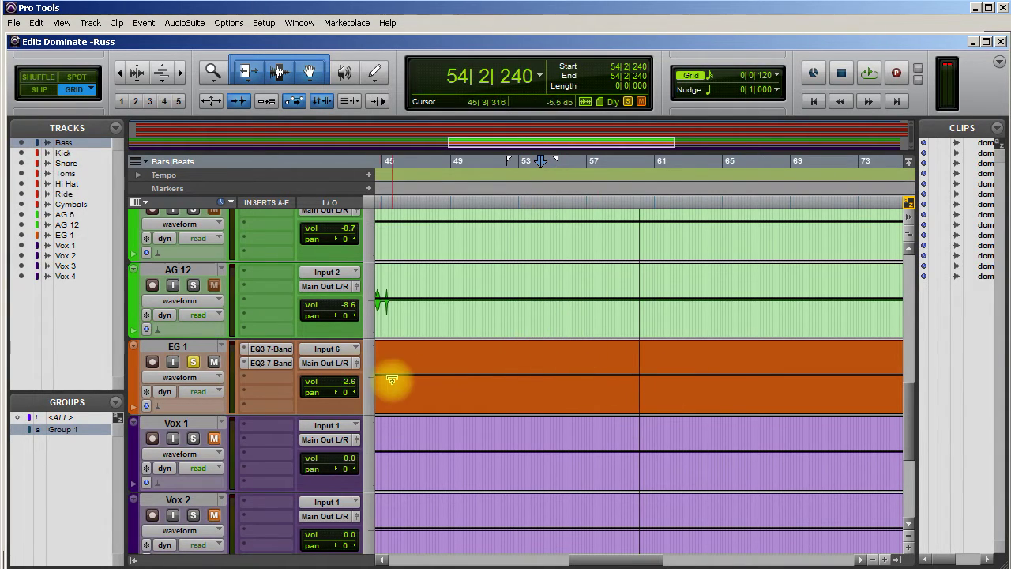
left_click(214, 361)
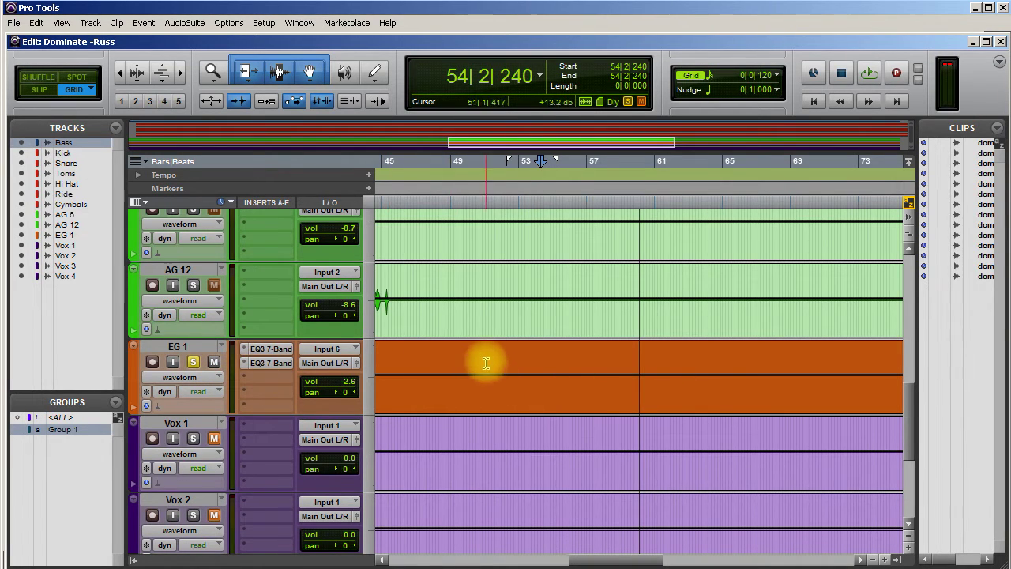
key("space")
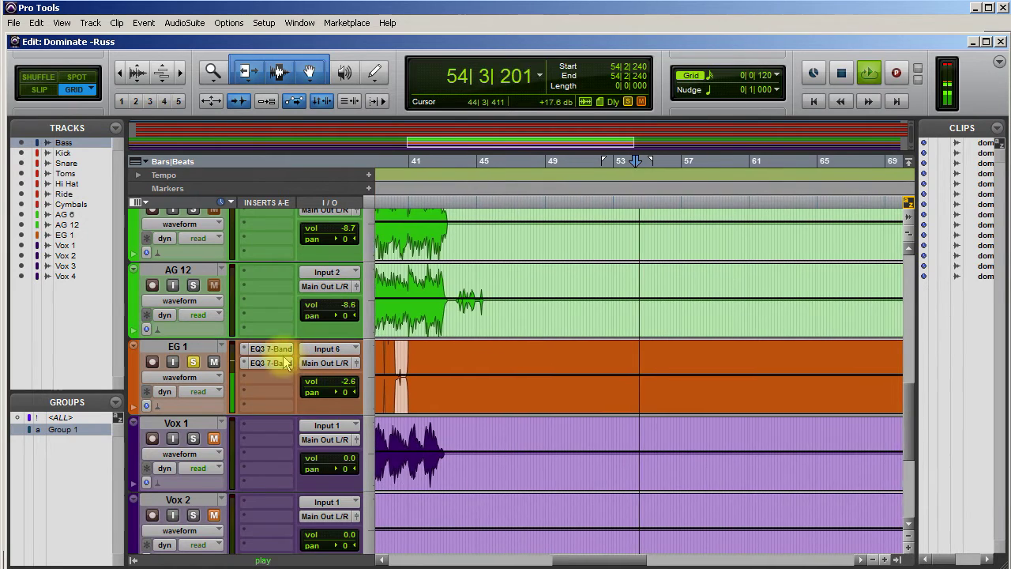
left_click(275, 352)
left_click_drag(275, 354, 271, 364)
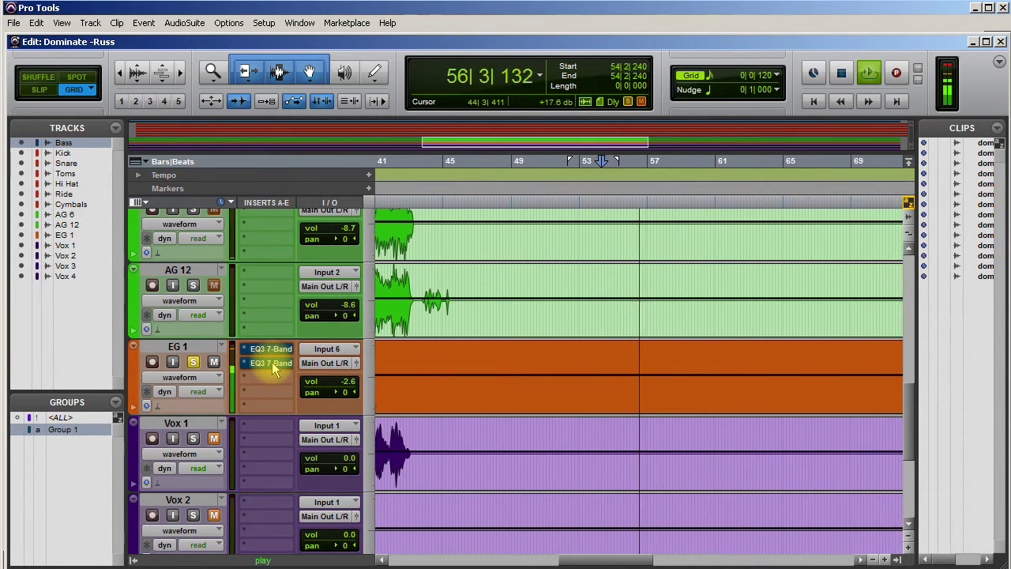
left_click(274, 365, "ctrl+super")
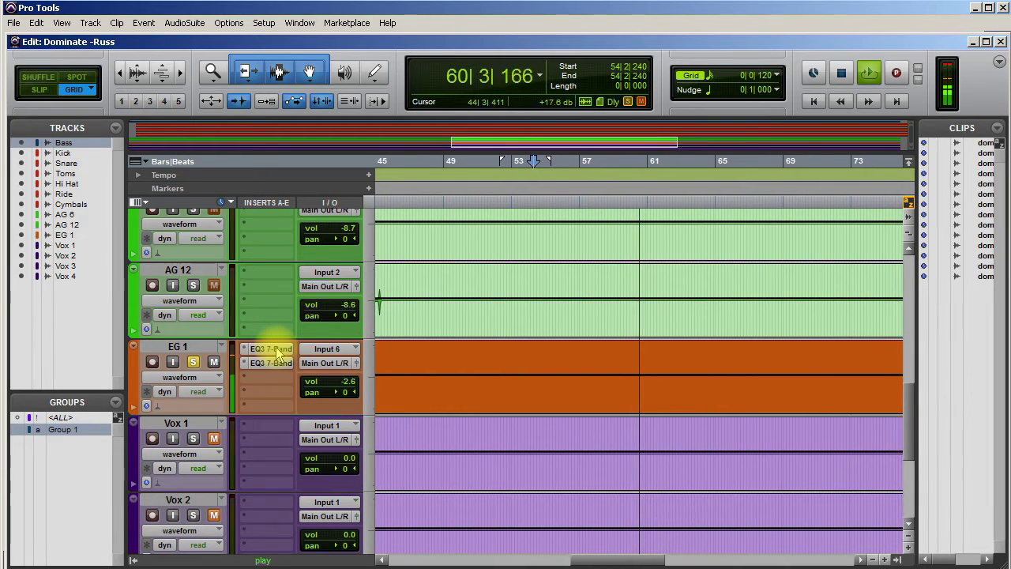
key("space")
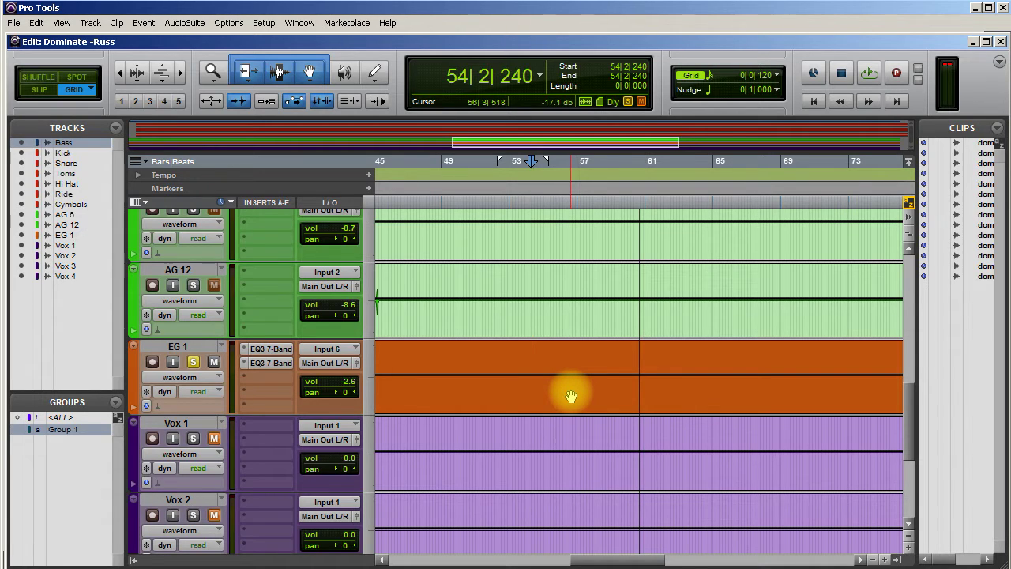
- Look through the drum, bass and guitar tracks of the No Luck Vox Tuning session
key("ctrl+e")
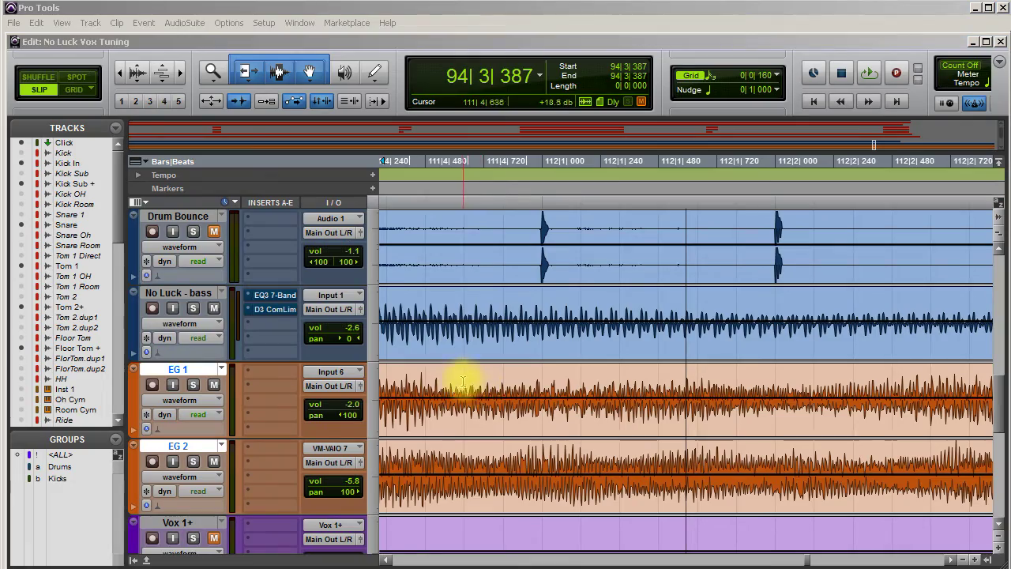
left_click(460, 377)
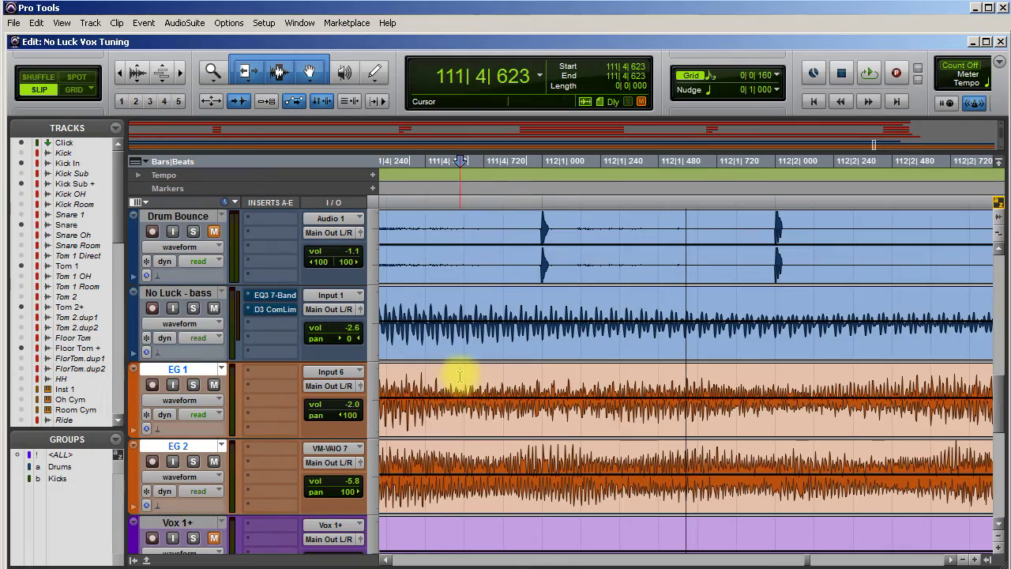
scroll(483, 408, "left", 10)
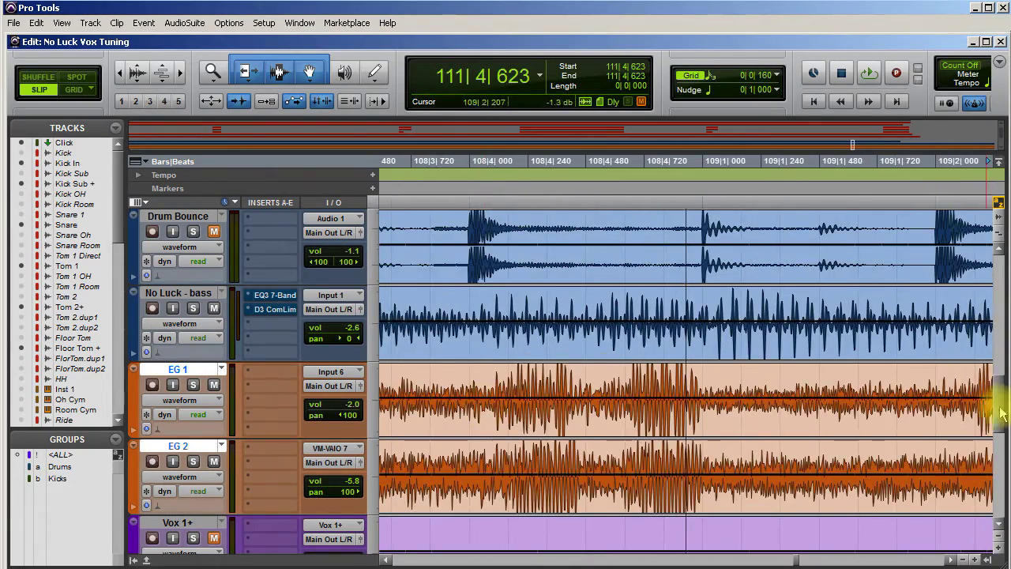
left_click_drag(998, 406, 1005, 281)
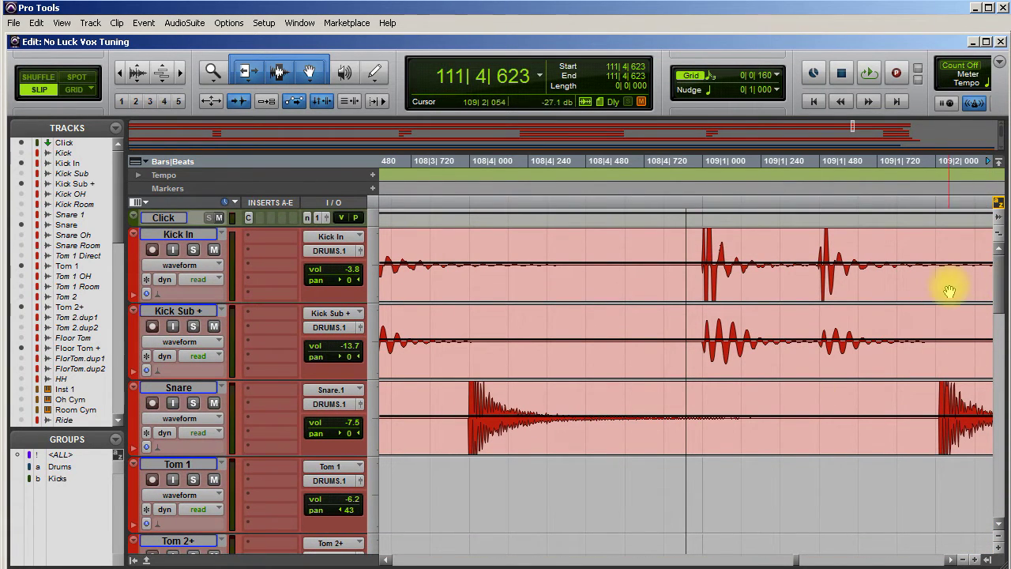
left_click_drag(997, 281, 1005, 380)
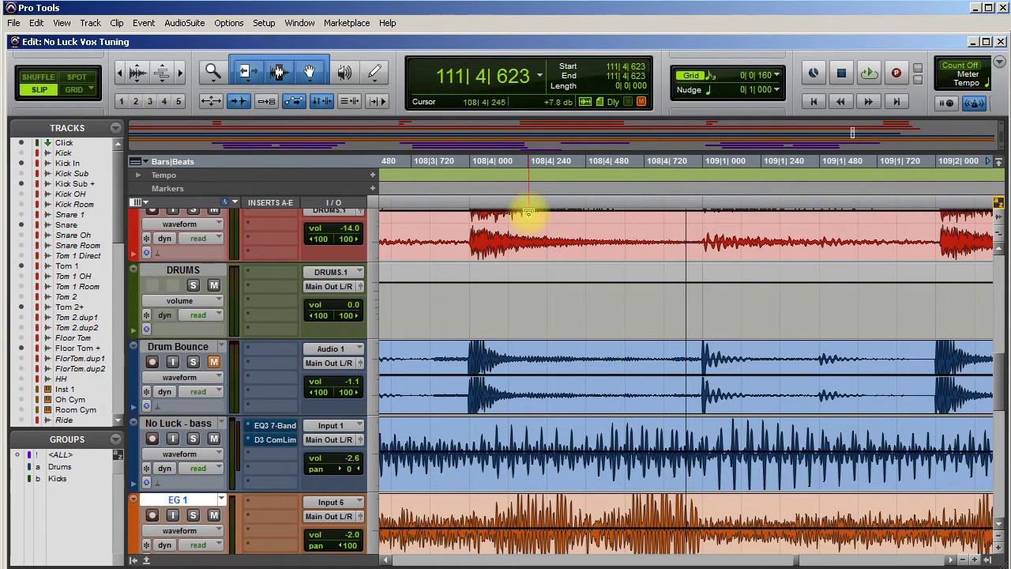
scroll(443, 296, "up", 3)
scroll(469, 447, "down", 1)
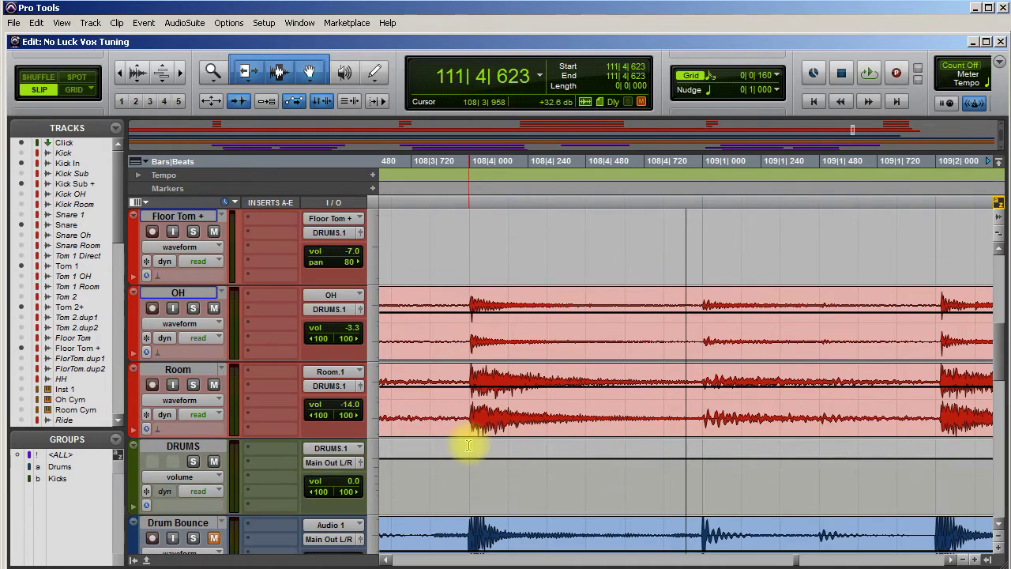
scroll(469, 446, "down", 1)
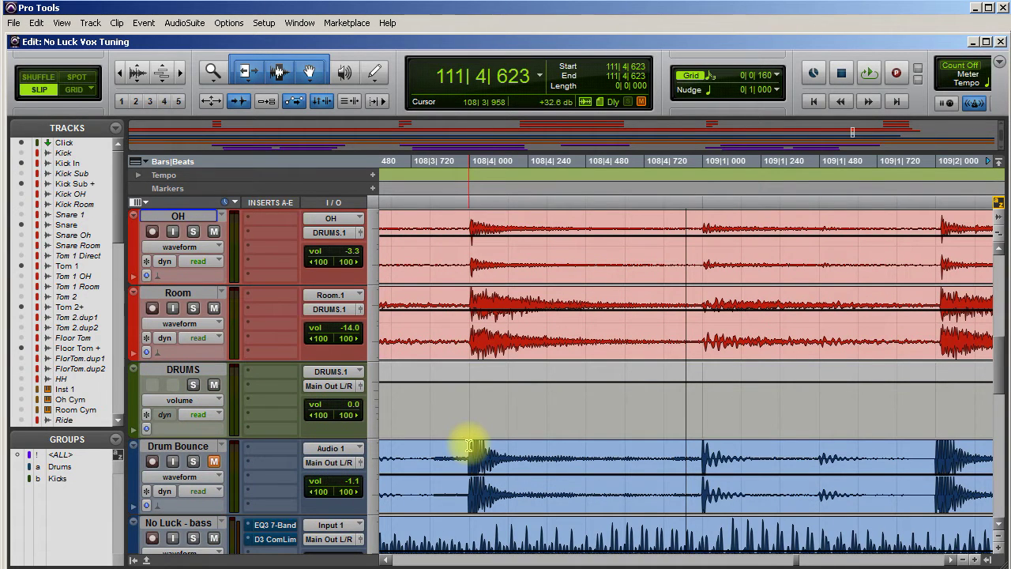
scroll(470, 447, "down", 1)
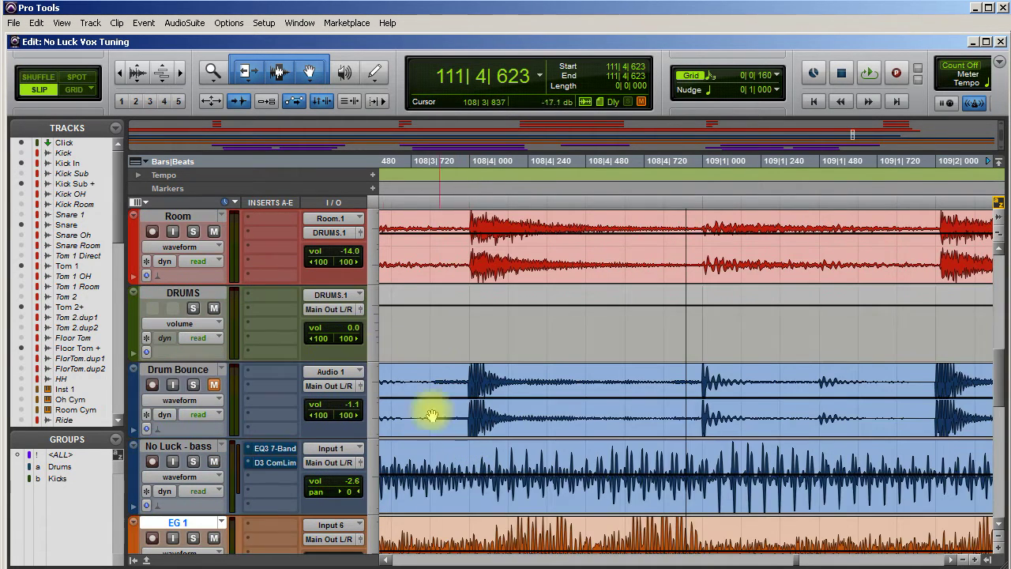
- Solo the Drum Bounce track, unmuted, and play it from 108|3|919
left_click(194, 385)
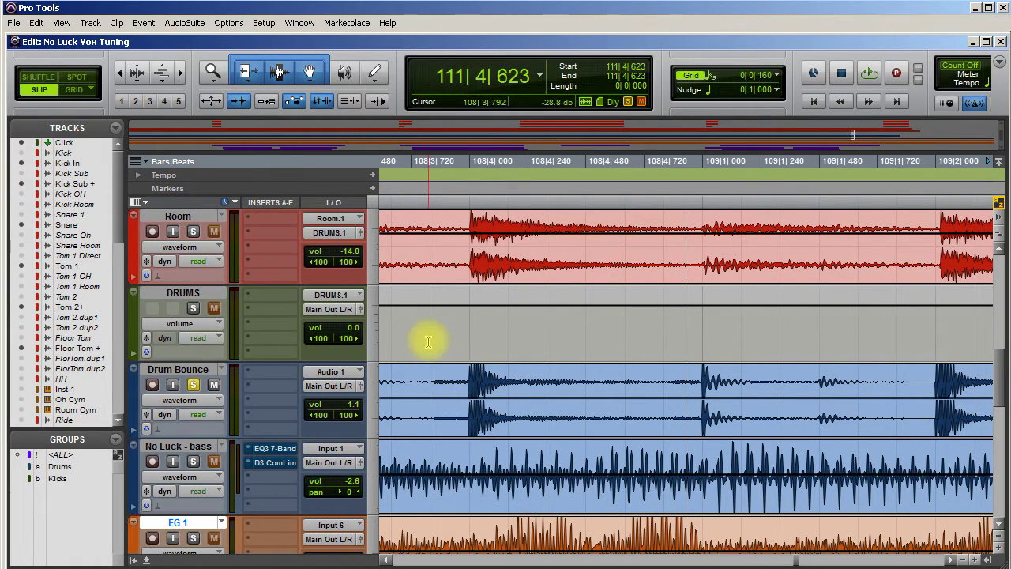
left_click(192, 384)
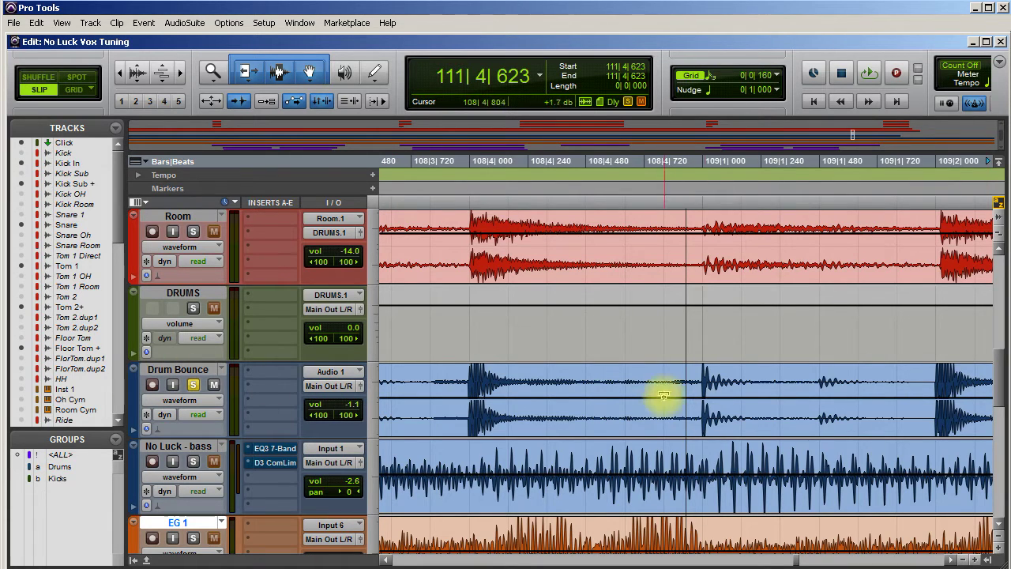
left_click(459, 376)
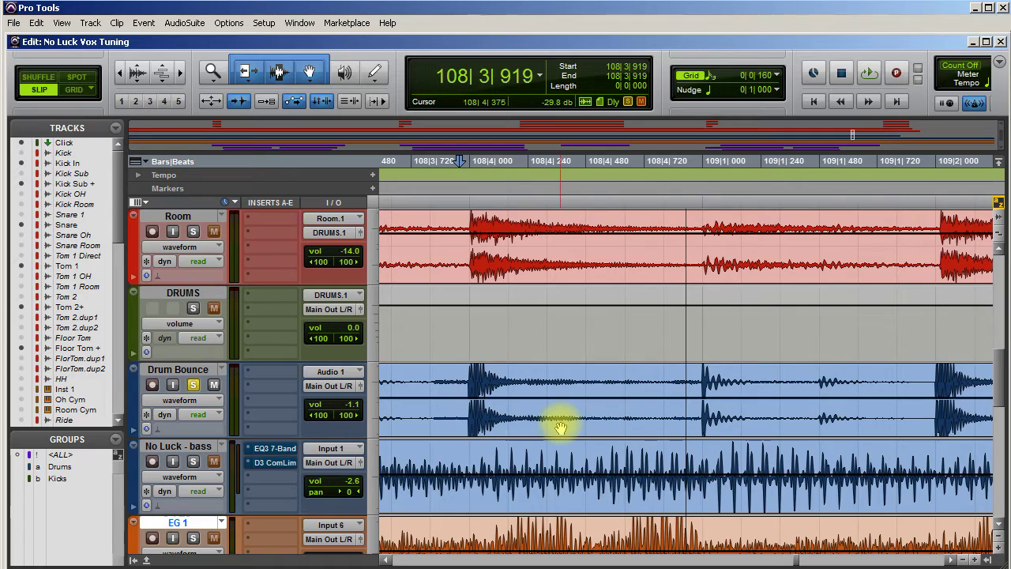
key("space")
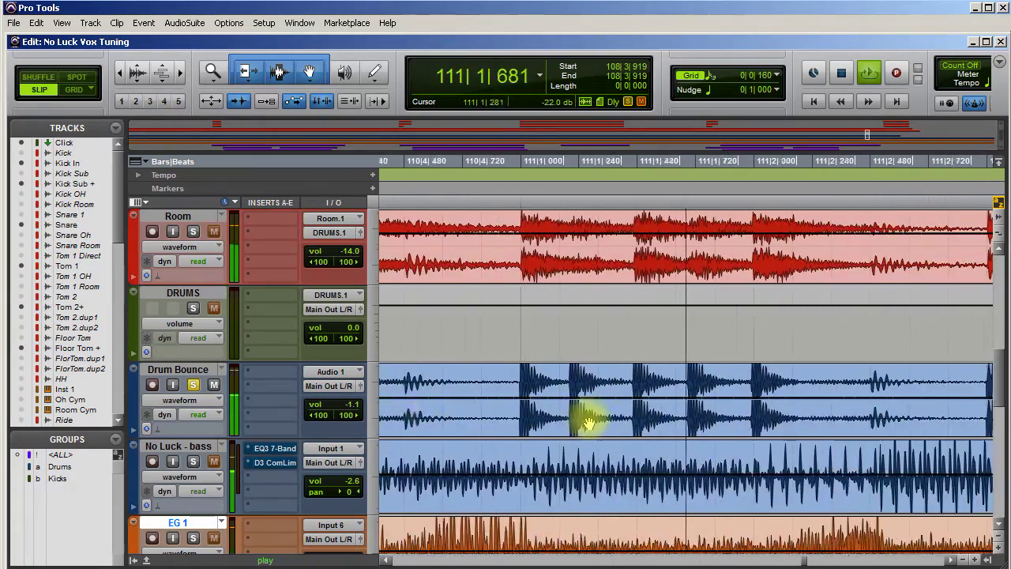
key("space")
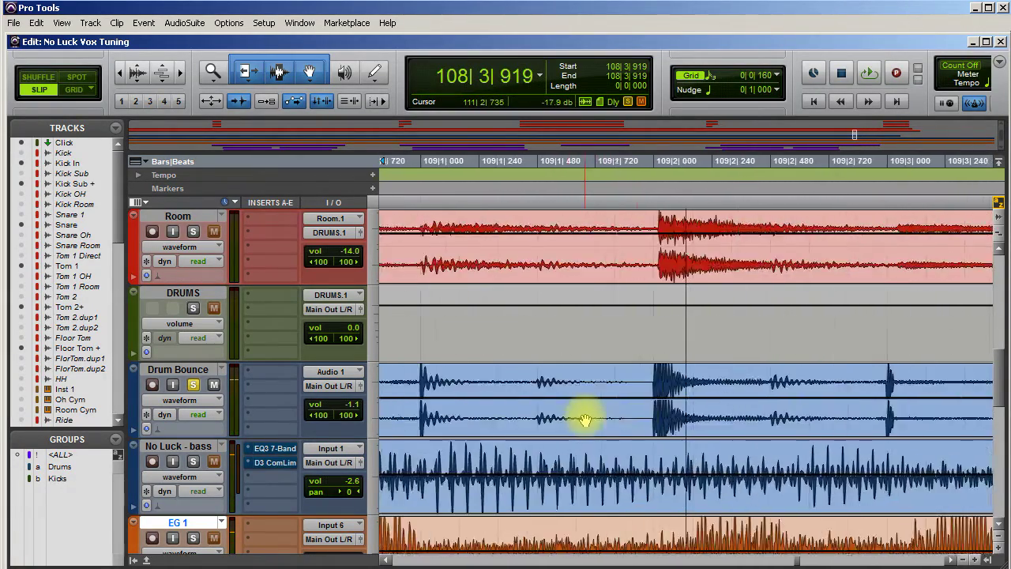
- Move the playback start back to 102|3|400 and audition the soloed Drum Bounce from there
scroll(585, 419, "left", 5)
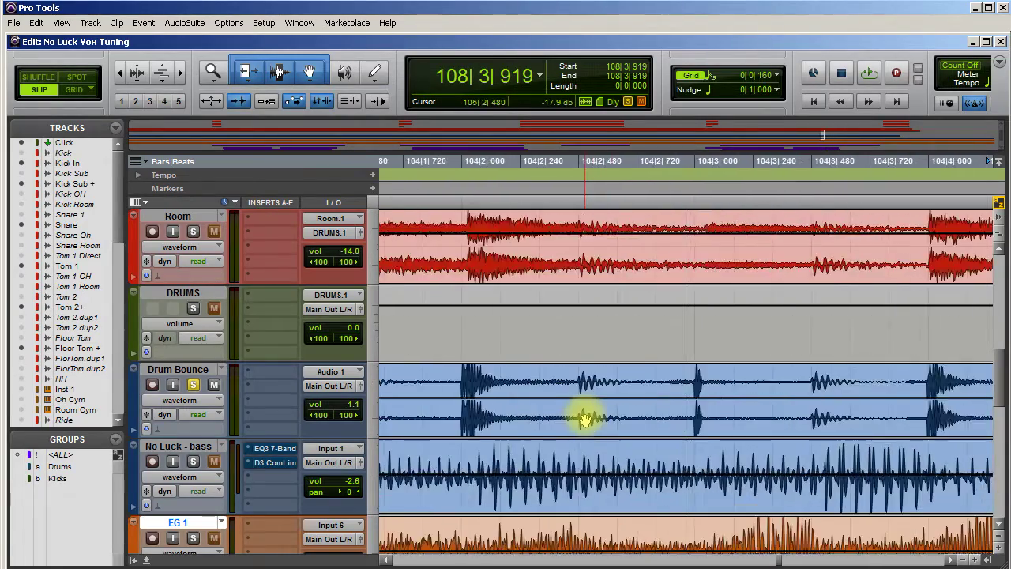
scroll(584, 419, "left", 5)
left_click(566, 374)
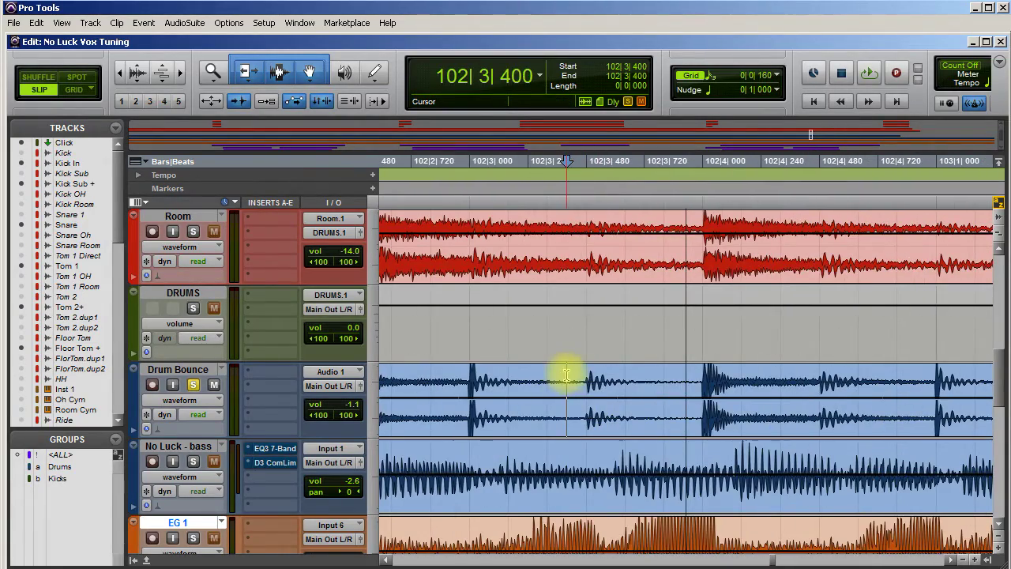
key("space")
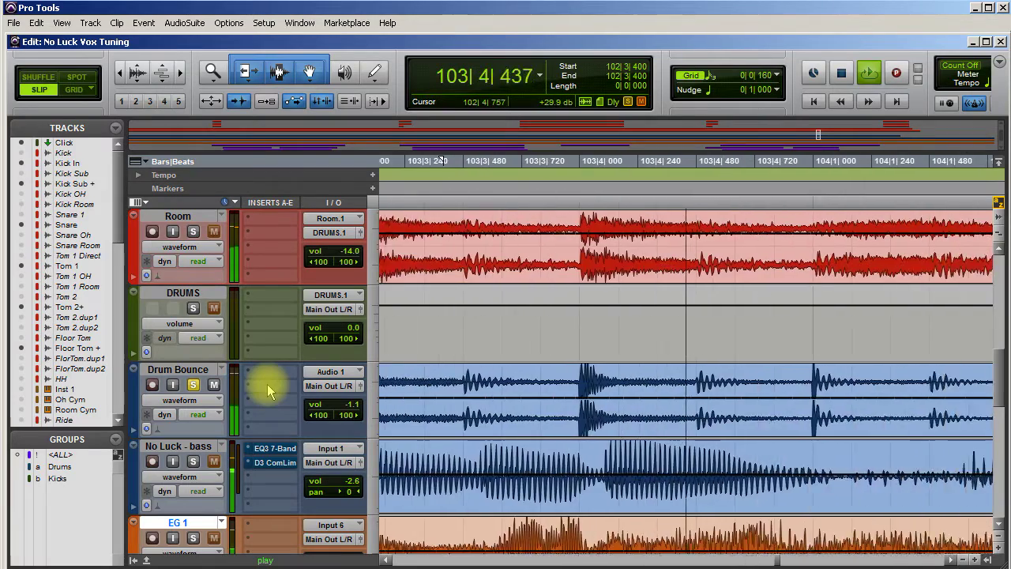
key("space")
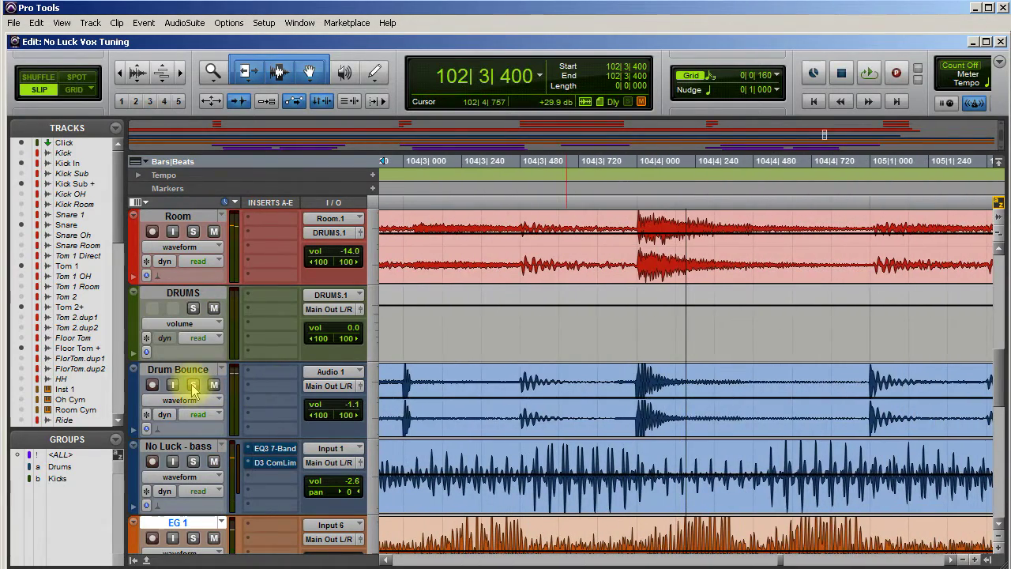
- Take Drum Bounce out of solo, mute it, and play the mix from 102|3|400
left_click(213, 384)
scroll(264, 392, "down", 2)
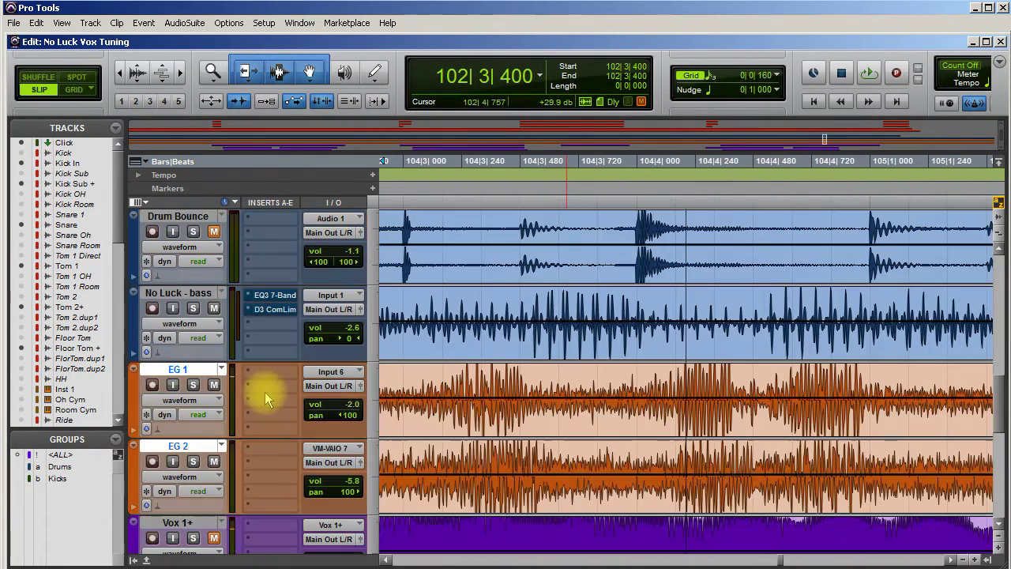
key("space")
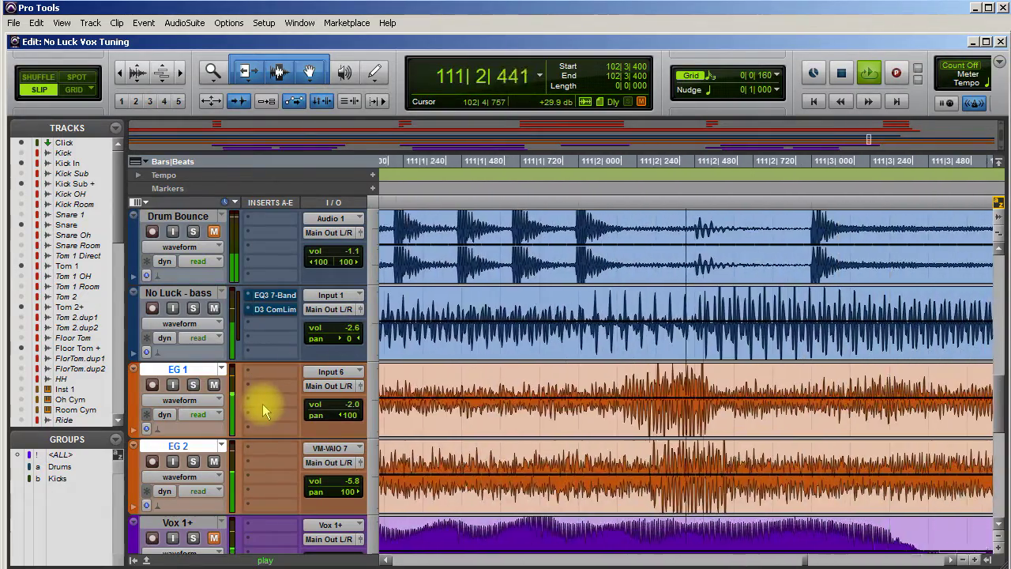
key("space")
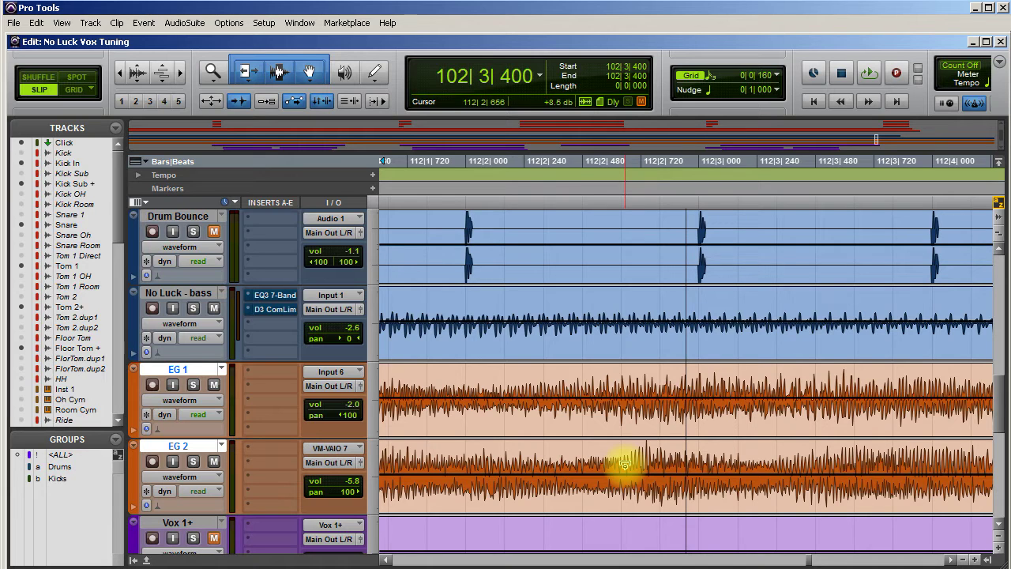
- Solo the EG 1 track, center its pan, and add a mono EQ3 7-Band plug-in in its first insert slot
left_click(192, 384)
left_click(336, 414, "alt")
left_click(268, 374)
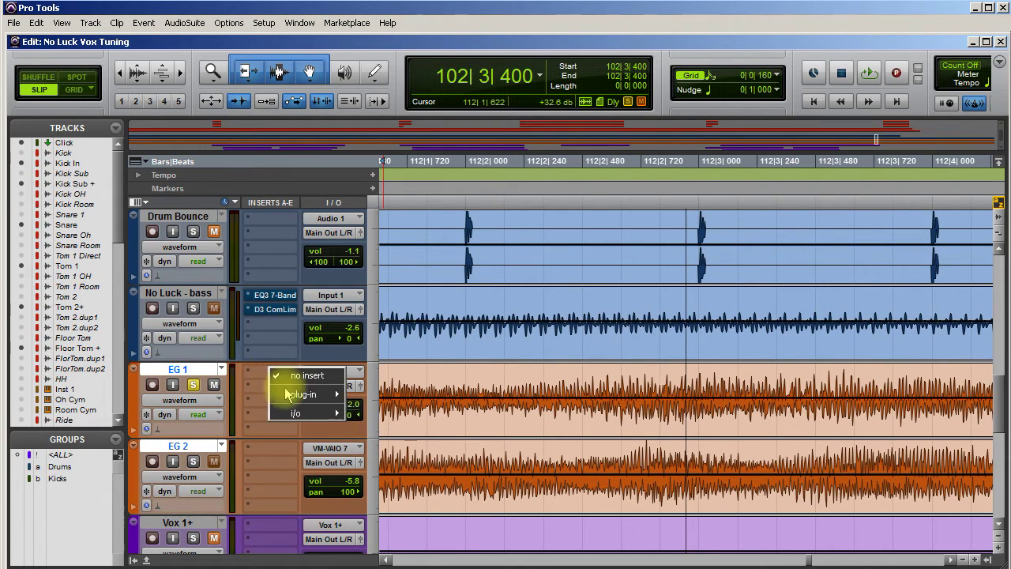
mouse_move(304, 394)
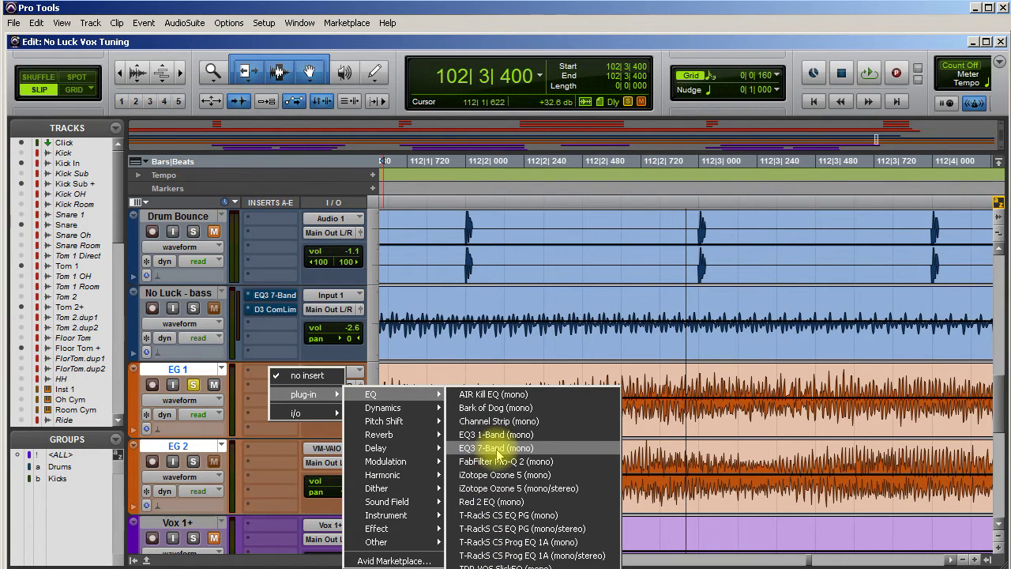
left_click(497, 448)
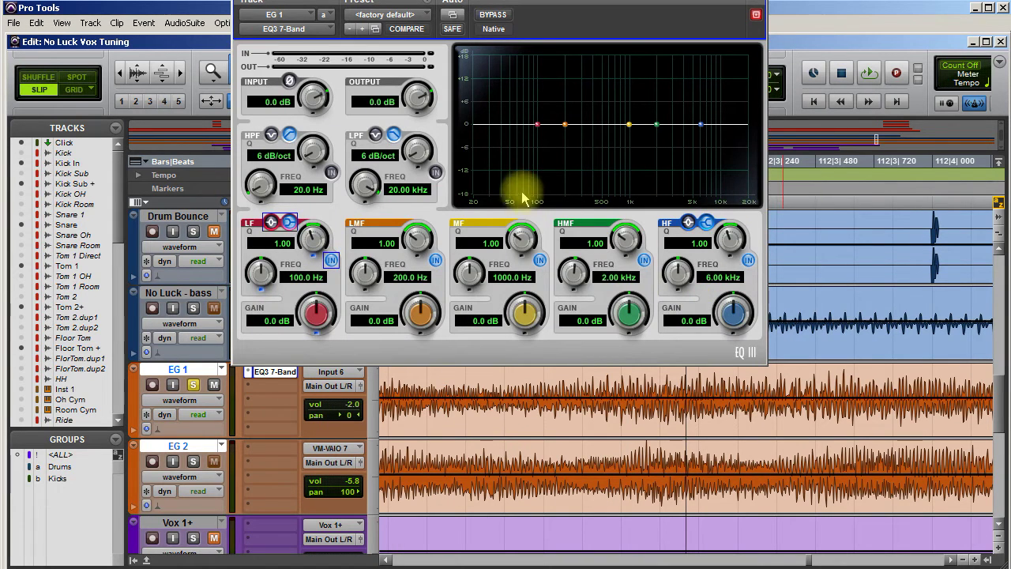
- Play EG 1, enable the EQ3 high-pass filter with a 12 dB/oct slope, and raise its frequency to 118.9 Hz
key("space")
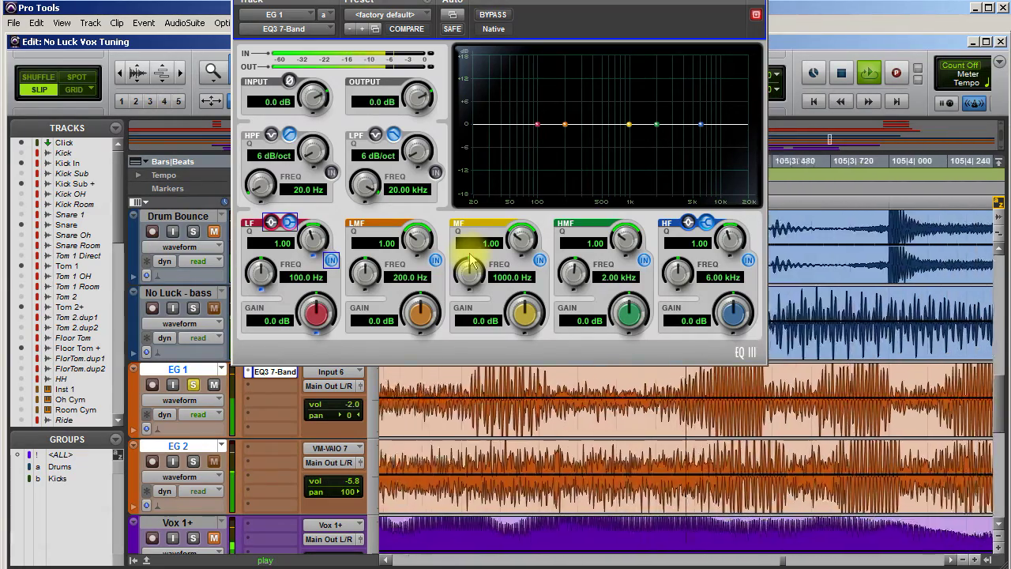
key("space")
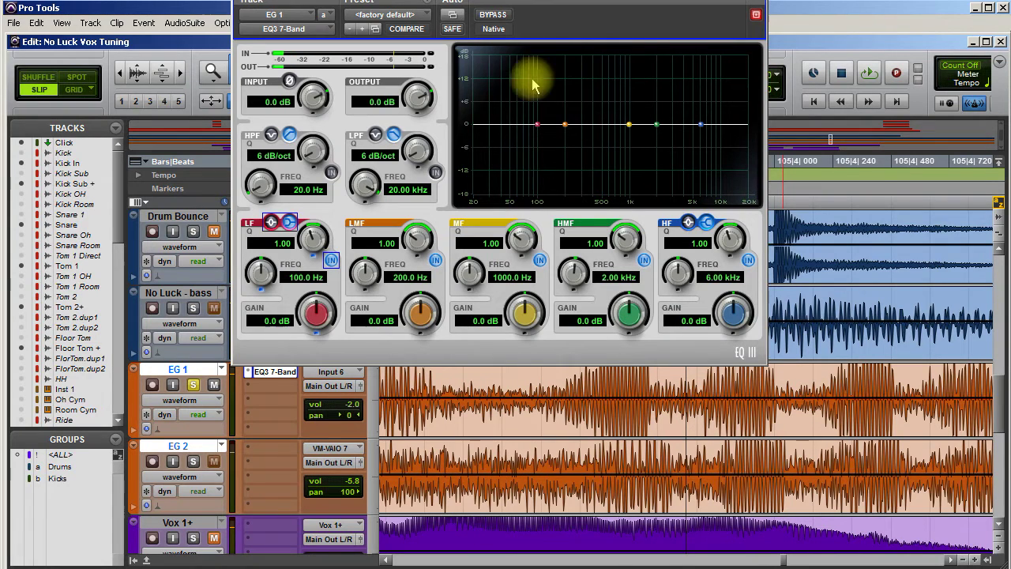
left_click(331, 172)
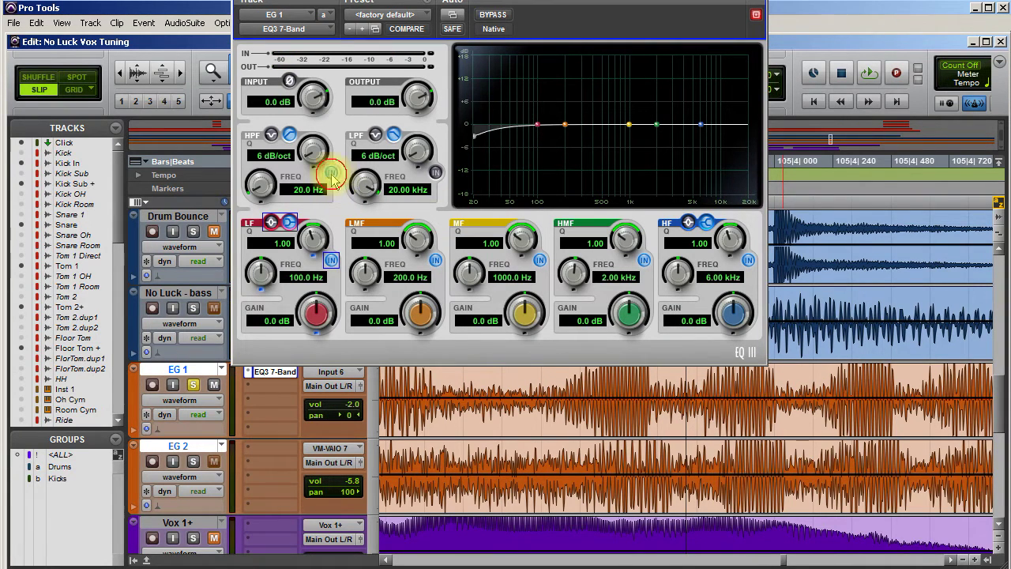
left_click_drag(309, 158, 309, 150)
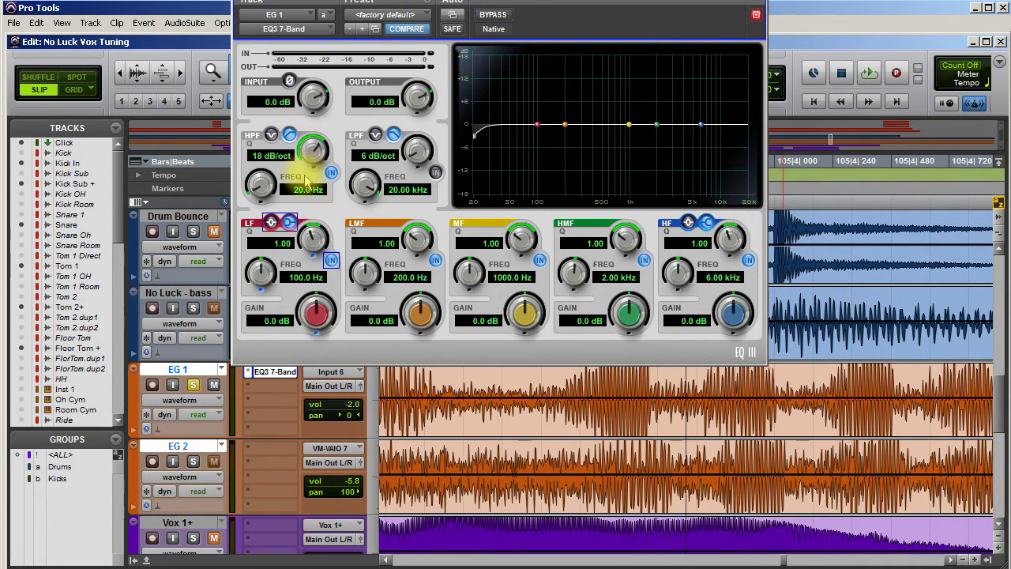
key("space")
left_click_drag(261, 183, 263, 131)
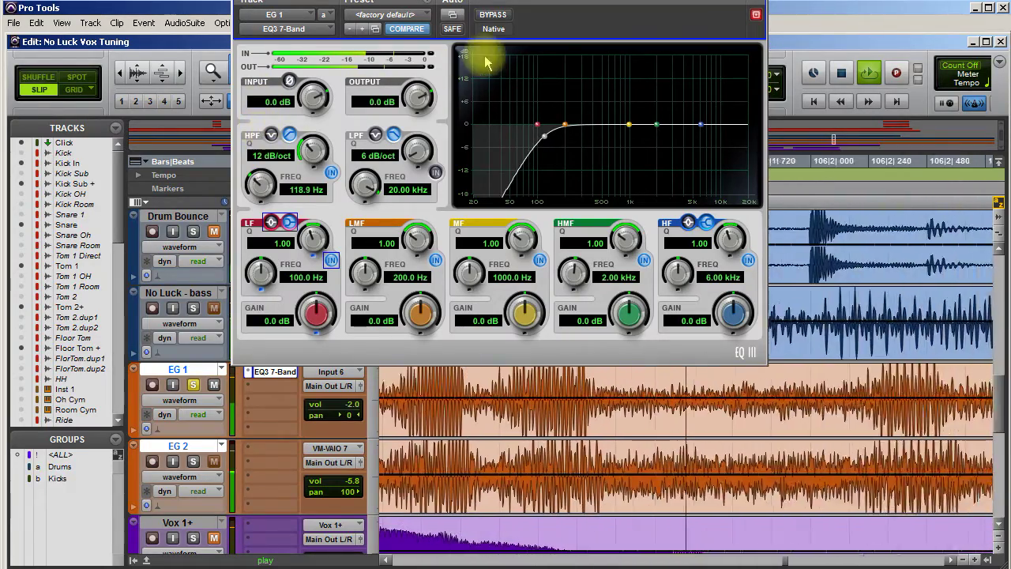
- Toggle the EG 1 EQ's bypass on and off during playback to compare the high-pass filtered and dry sound
left_click(493, 15)
left_click(495, 16)
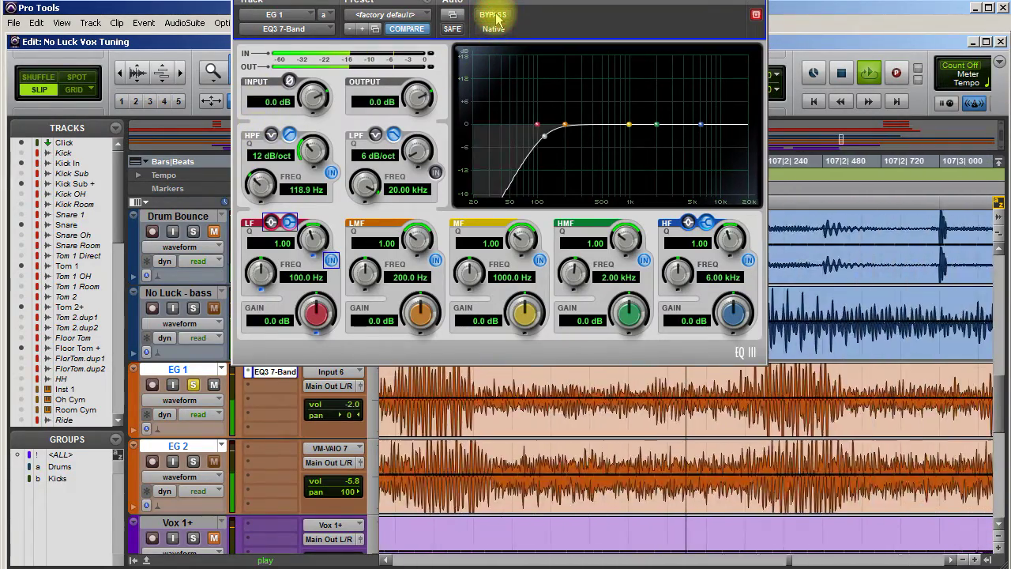
left_click(496, 15)
left_click(496, 16)
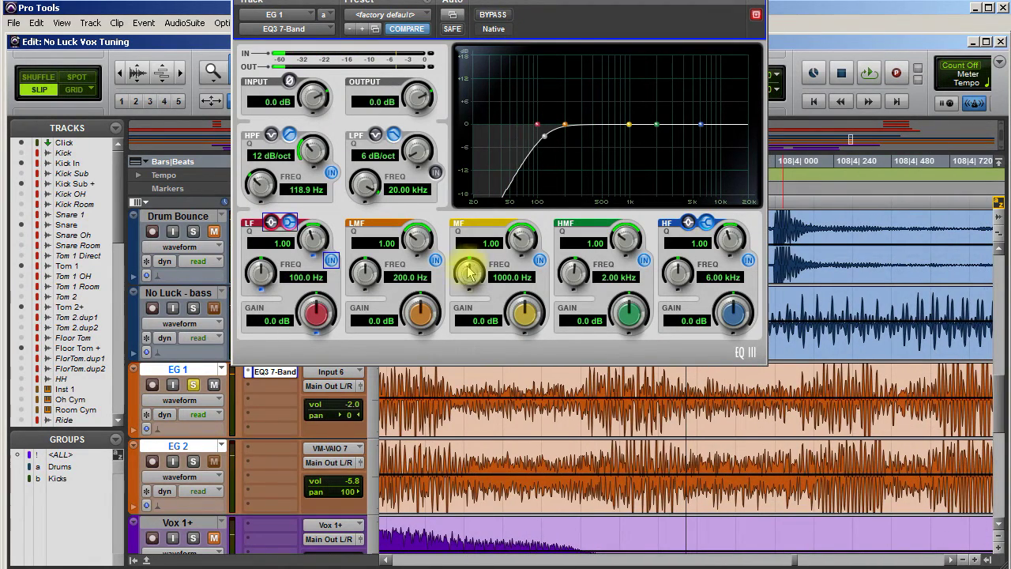
- Narrow the LMF band to Q 5.96, boost it 16.3 dB, and sweep its frequency during playback, settling at 337.4 Hz
left_click_drag(416, 232, 417, 169)
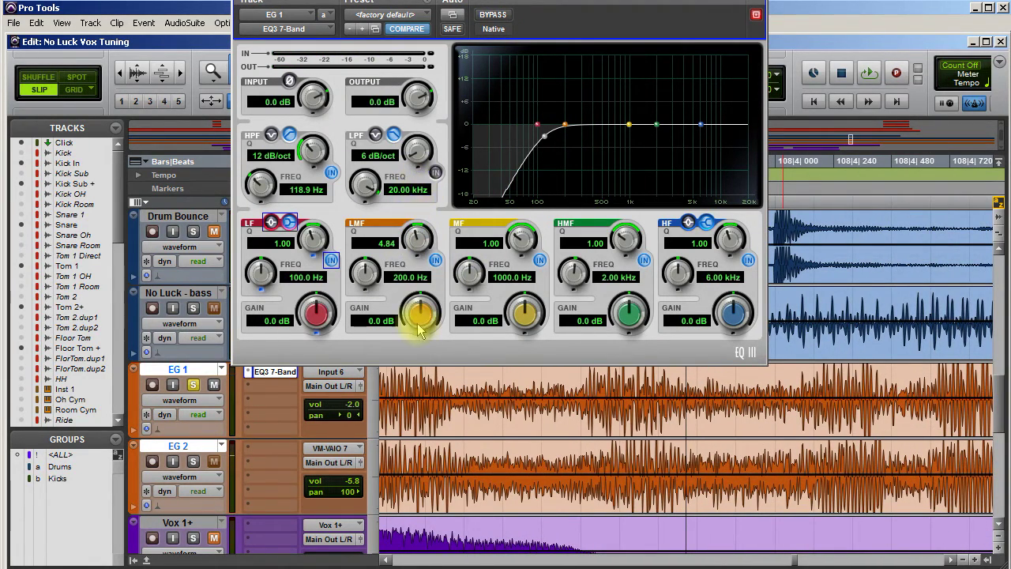
left_click_drag(422, 318, 417, 229)
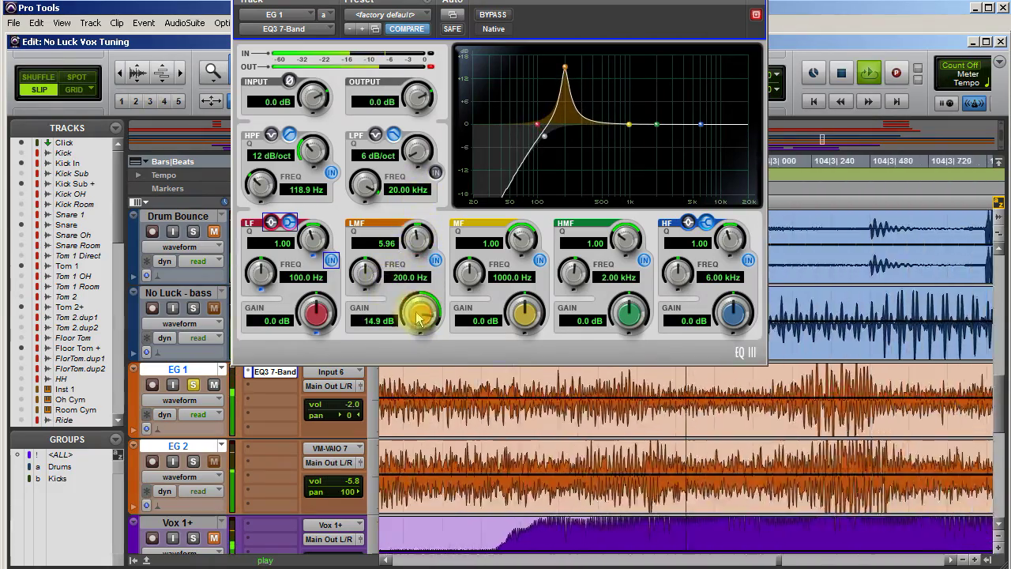
left_click_drag(419, 312, 419, 300)
left_click_drag(368, 281, 364, 310)
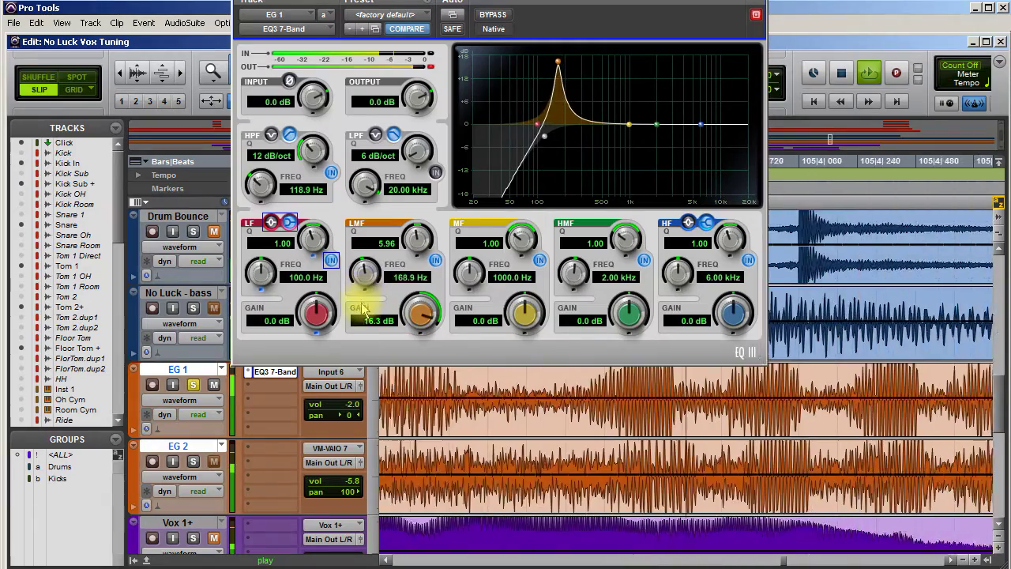
left_click_drag(364, 310, 374, 267)
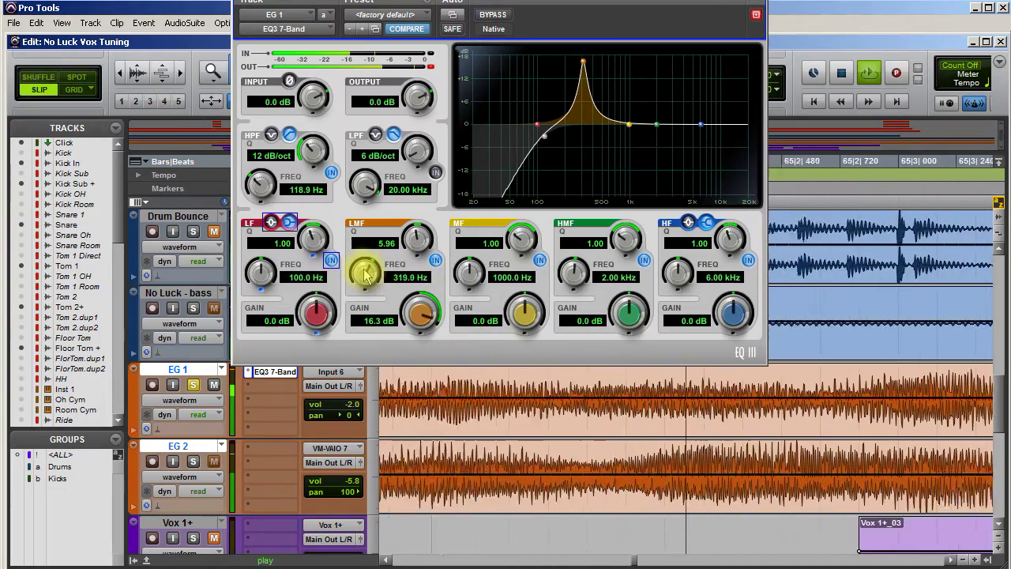
left_click_drag(366, 273, 351, 340)
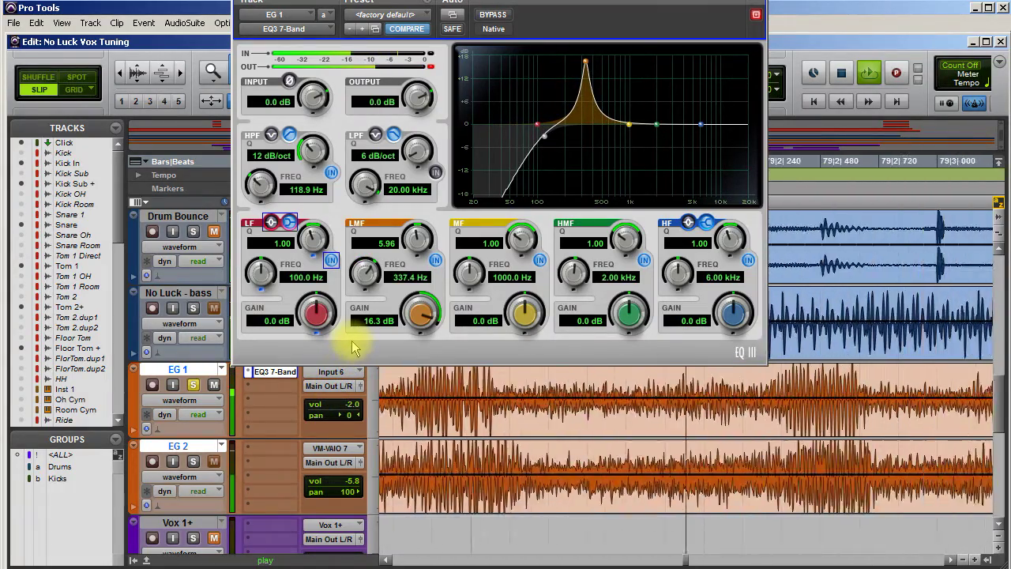
- Set the LMF band to a -16.8 dB cut with Q 8.22, and compare the result with the EQ bypassed
left_click_drag(435, 291, 419, 451)
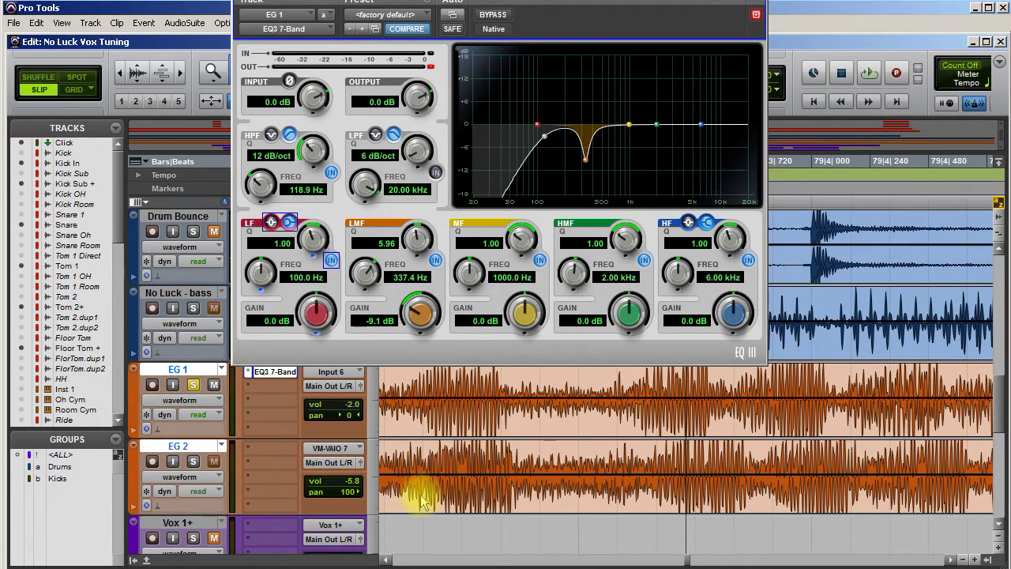
left_click_drag(416, 237, 420, 163)
left_click_drag(430, 324, 417, 147)
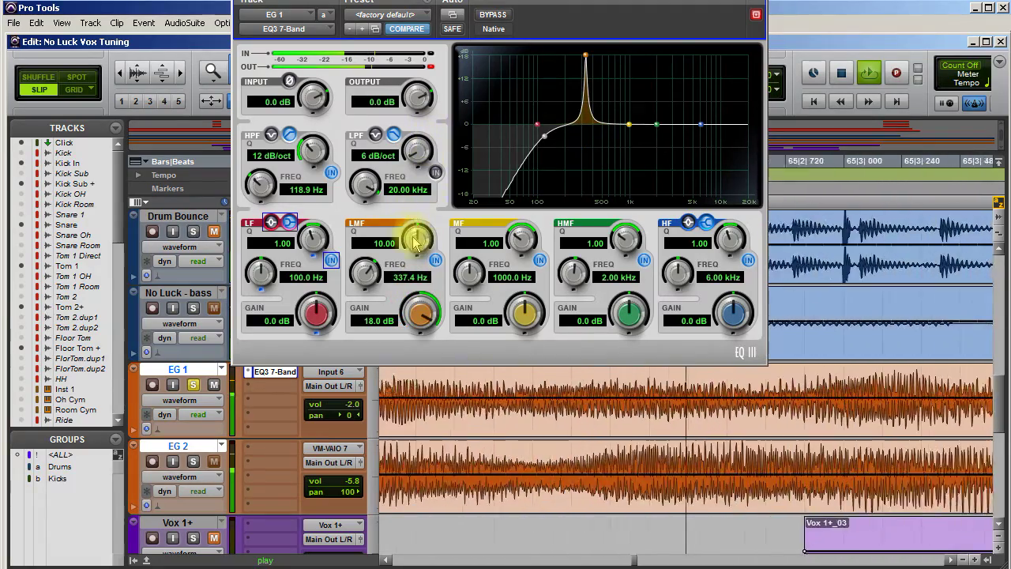
left_click_drag(417, 242, 415, 260)
left_click_drag(416, 305, 409, 517)
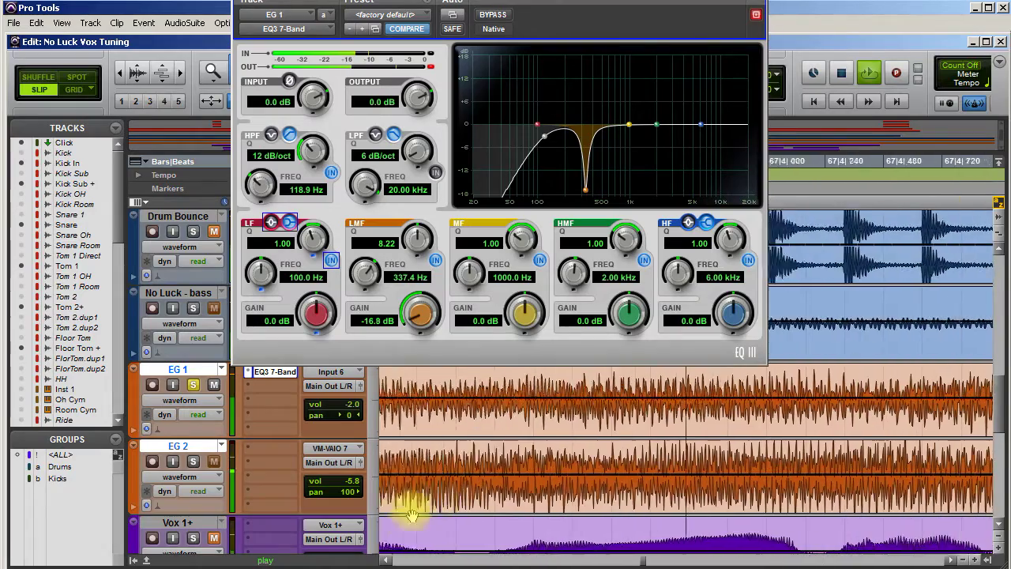
left_click(493, 15)
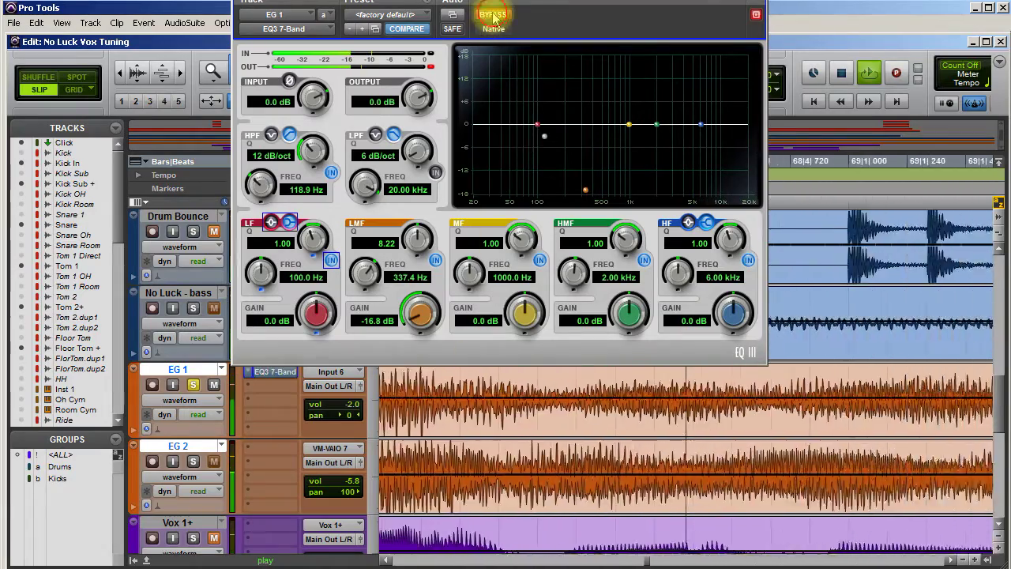
left_click(493, 15)
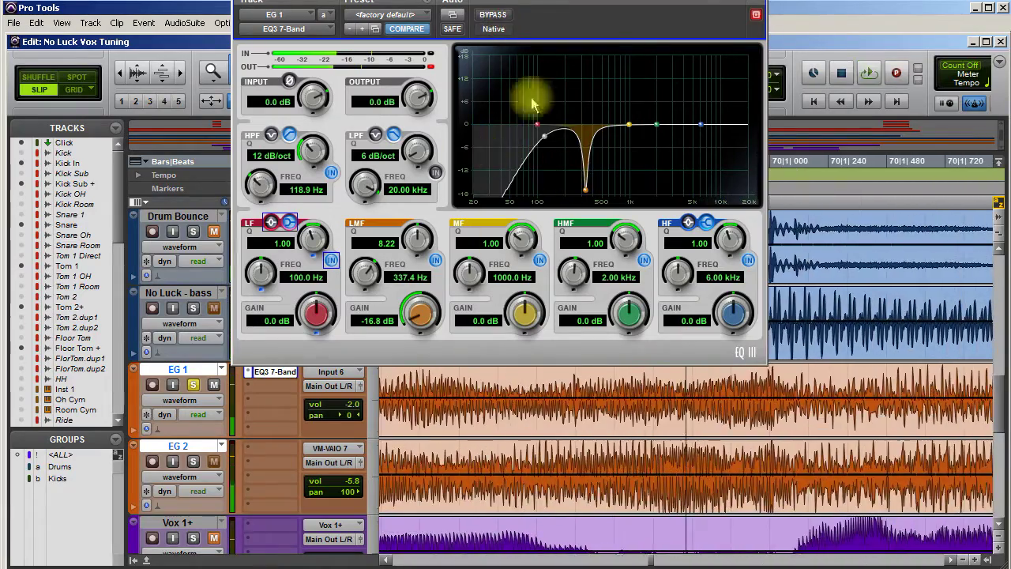
- Switch the LF band to peak at Q 10.00, boost it 18 dB, and sweep its frequency to 170.1 Hz during playback
left_click(270, 223)
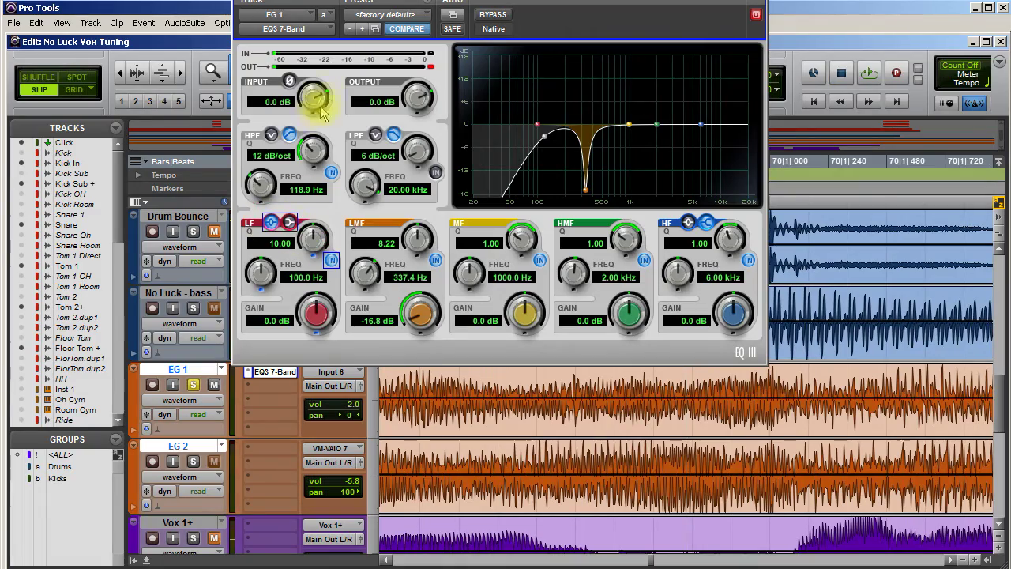
key("space")
left_click_drag(318, 313, 320, 244)
left_click_drag(260, 277, 261, 250)
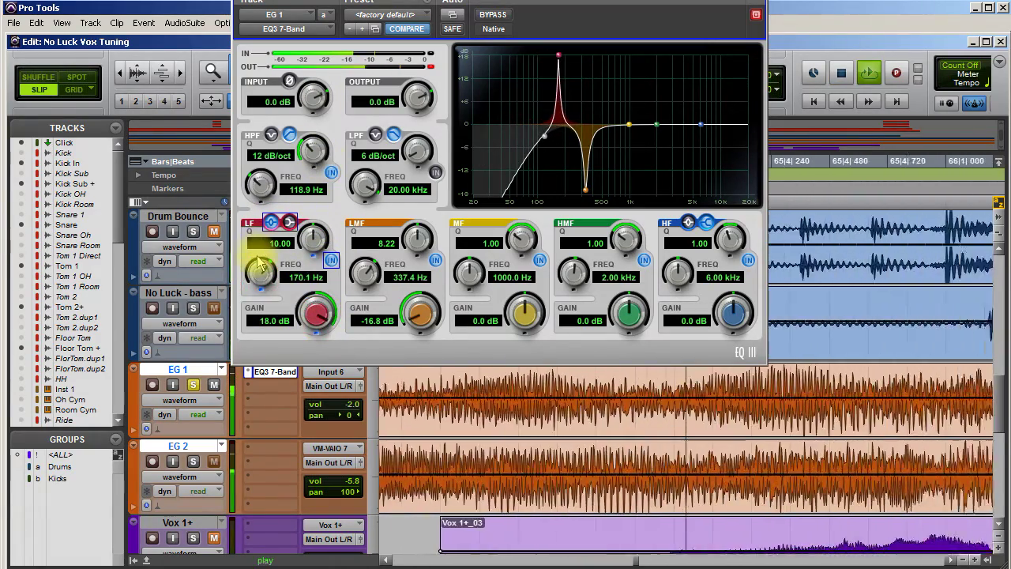
left_click_drag(318, 313, 320, 313)
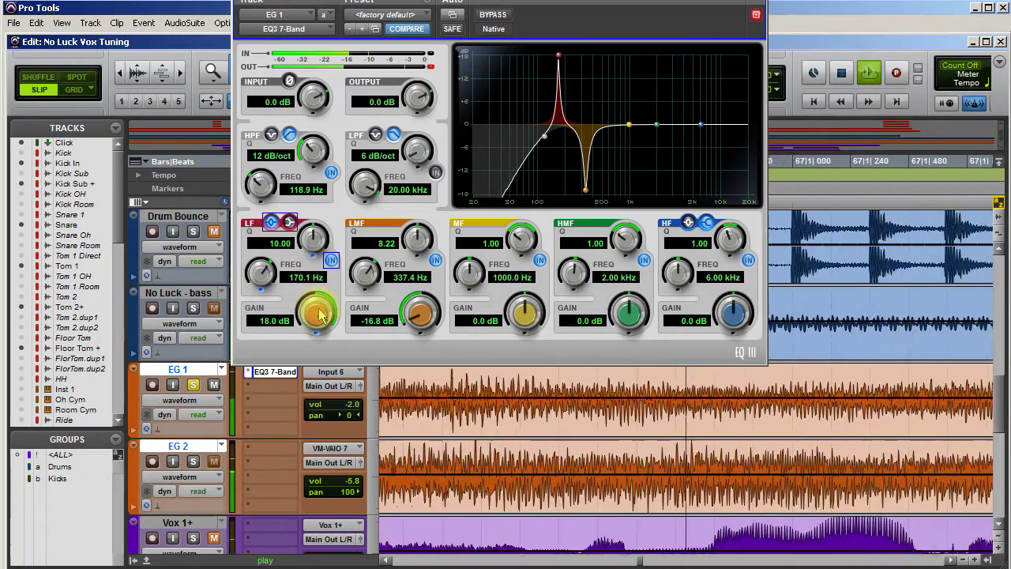
left_click_drag(324, 323, 323, 343)
mouse_move(253, 276)
left_mouse_down()
mouse_move(260, 268)
mouse_move(261, 278)
left_mouse_up()
- Cut the LF band to -3.7 dB, widen it to Q 1.53, and compare the result against bypass during playback
left_click_drag(316, 314, 314, 449)
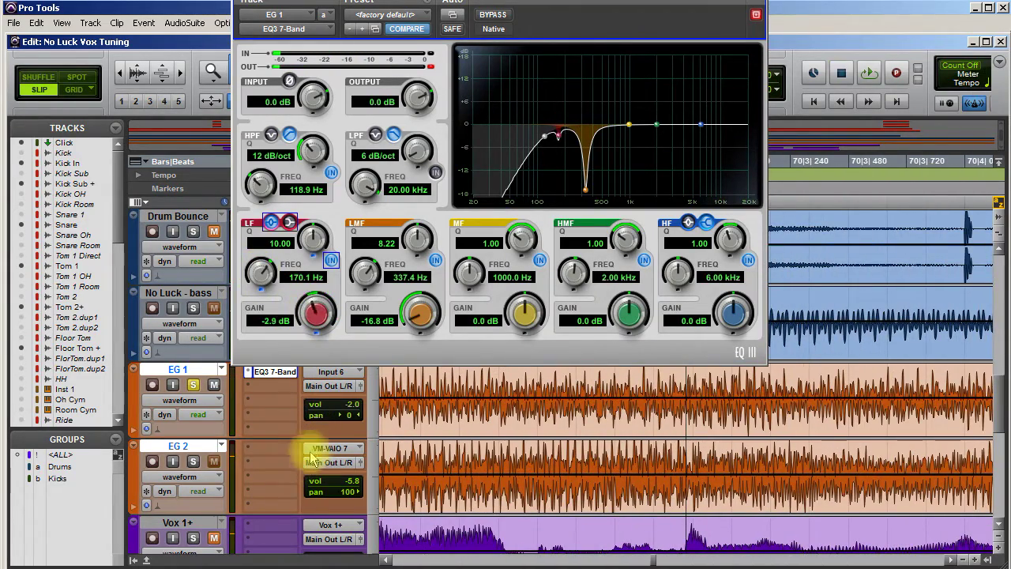
left_click_drag(309, 232, 324, 326)
key("space")
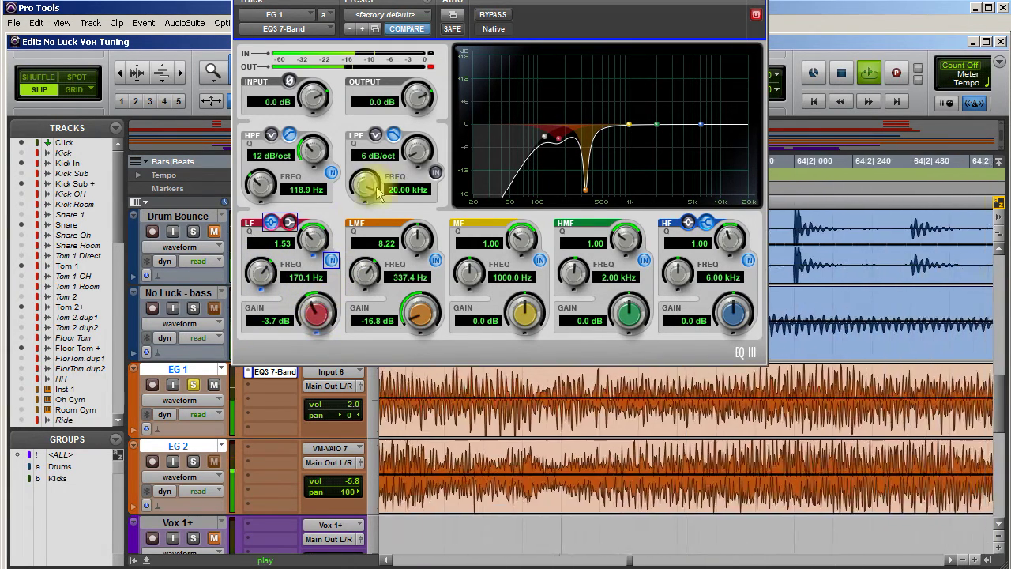
left_click(492, 15)
left_click(492, 15)
left_click(492, 15)
left_click(492, 15)
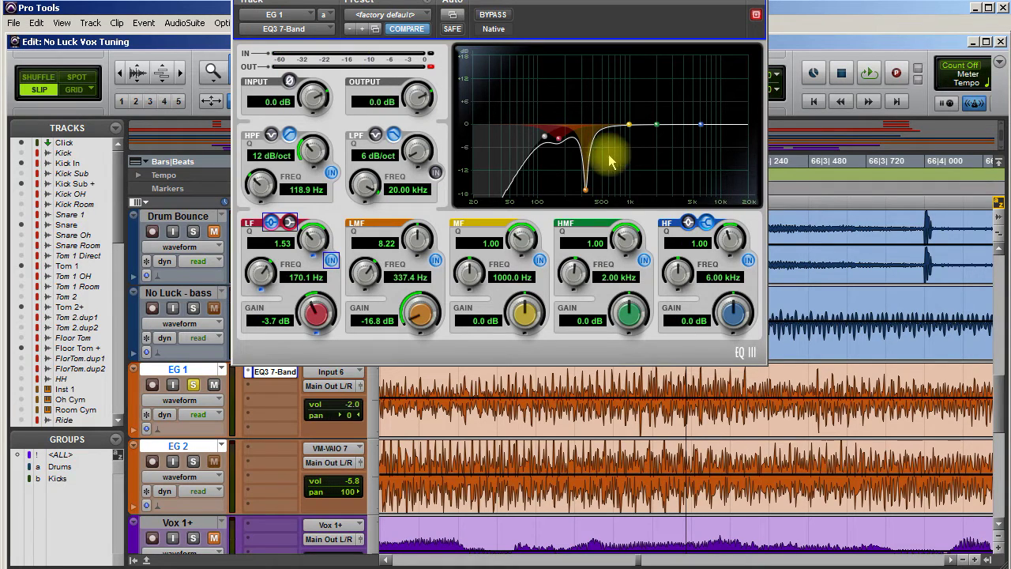
- Narrow the MF band to Q 7.33, boost it 16.6 dB, and sweep its frequency to 508.7 Hz during playback
left_click_drag(530, 251, 542, 165)
key("space")
left_click_drag(531, 306, 524, 229)
left_click_drag(481, 260, 463, 307)
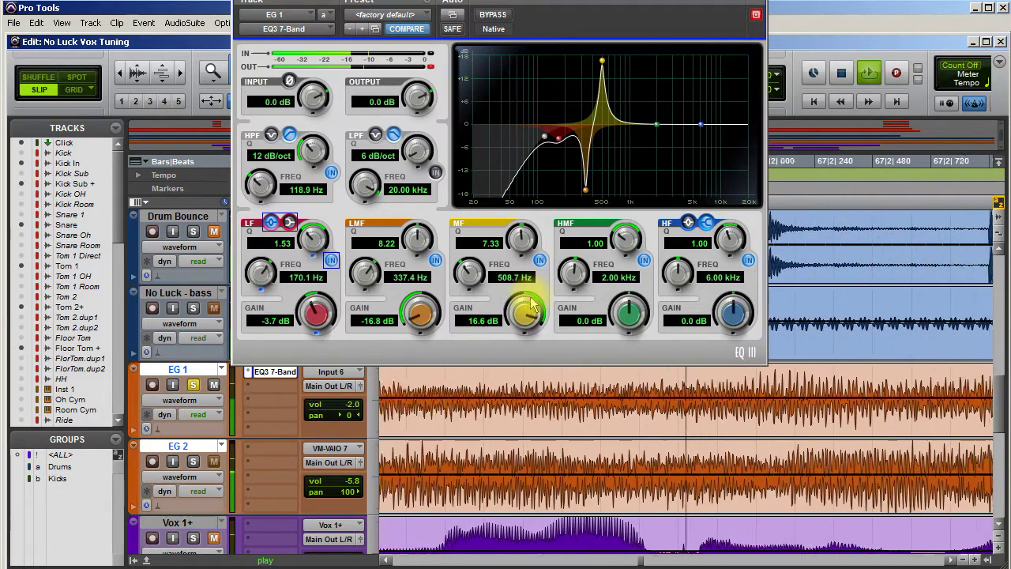
- Turn the MF boost into a -2.5 dB cut with Q 1.26, and compare the result against bypass during playback
left_click_drag(528, 310, 512, 411)
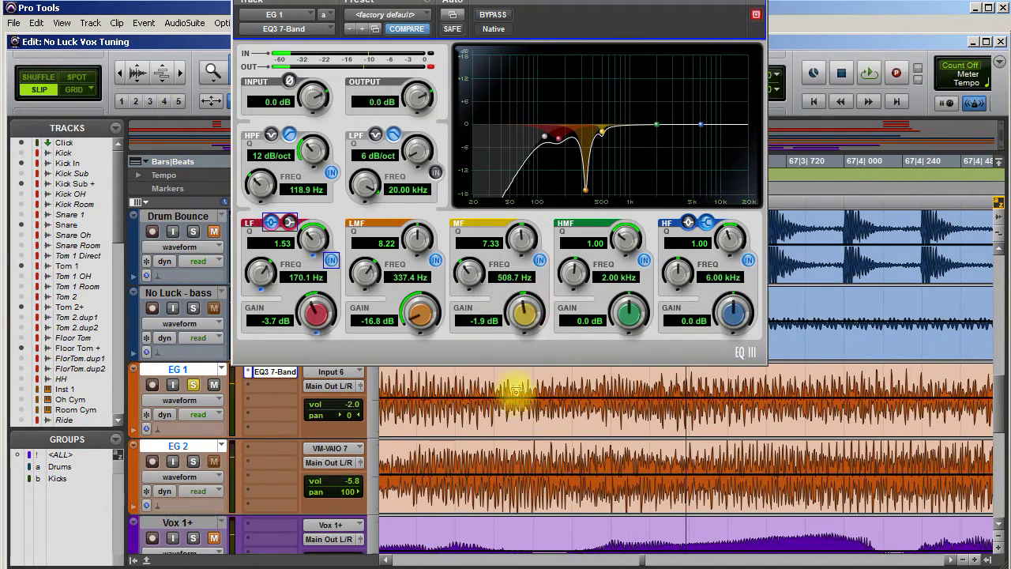
left_click_drag(523, 238, 513, 293)
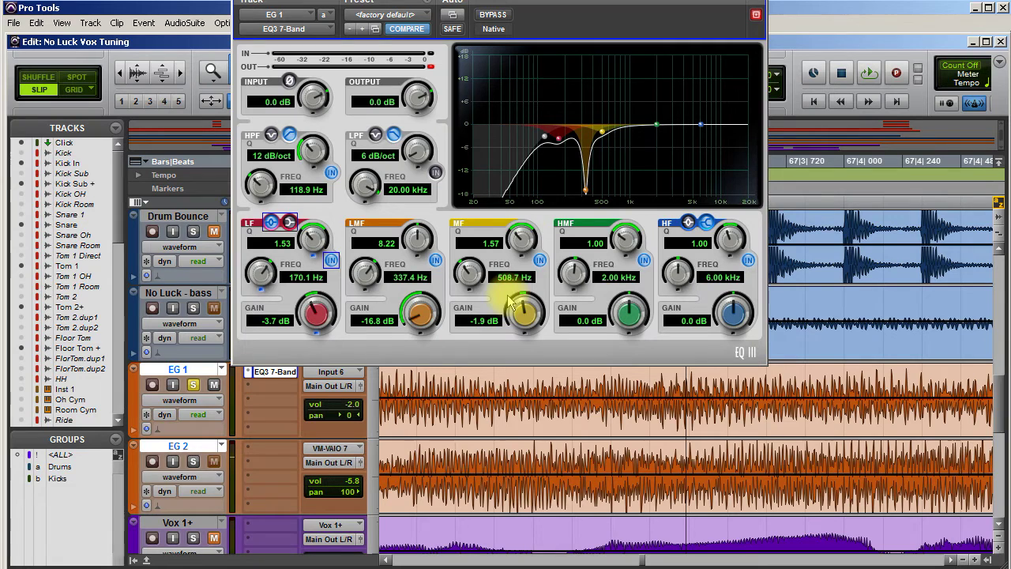
left_click(519, 237)
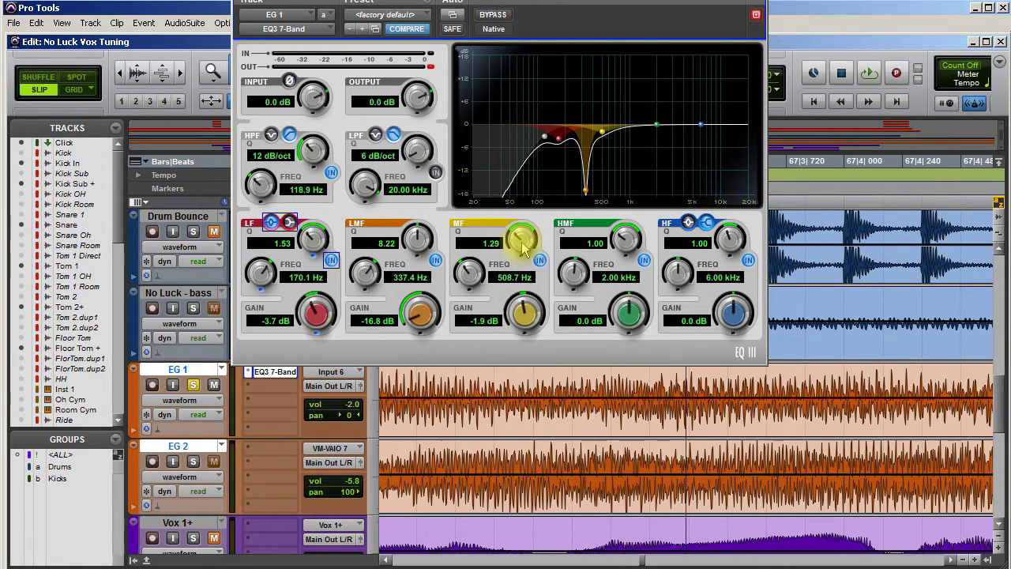
left_click_drag(524, 317, 521, 280)
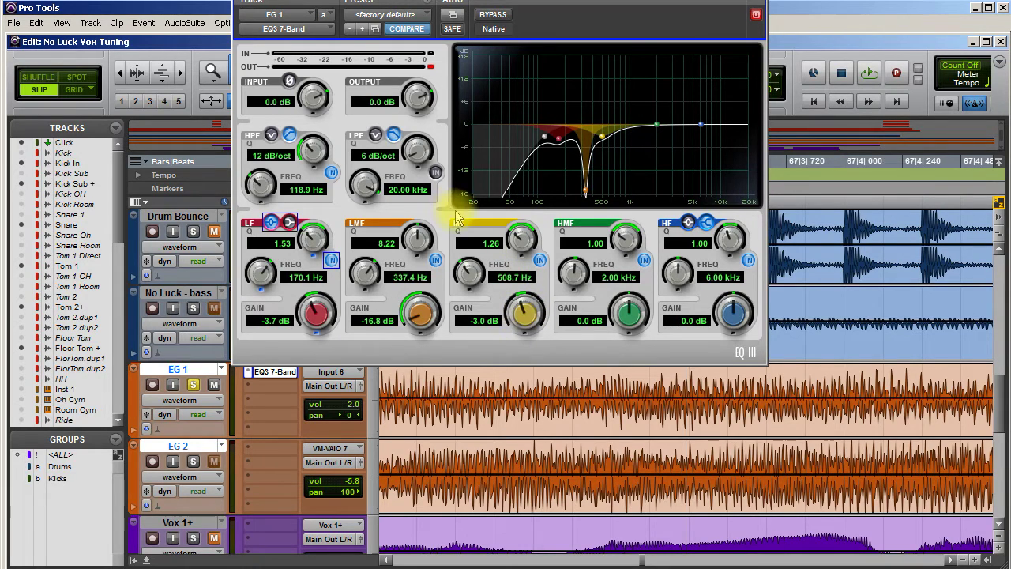
key("space")
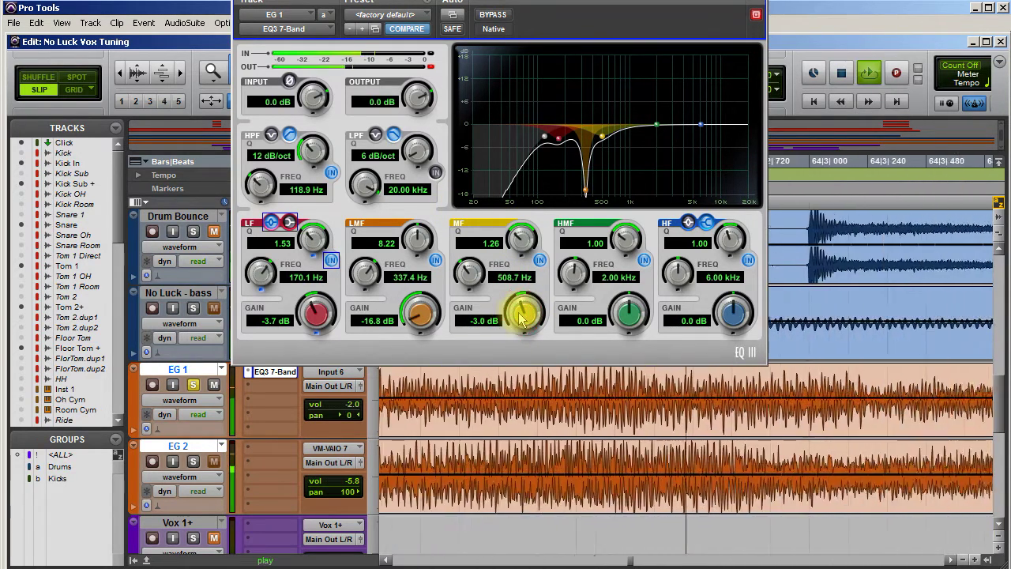
left_click(495, 16)
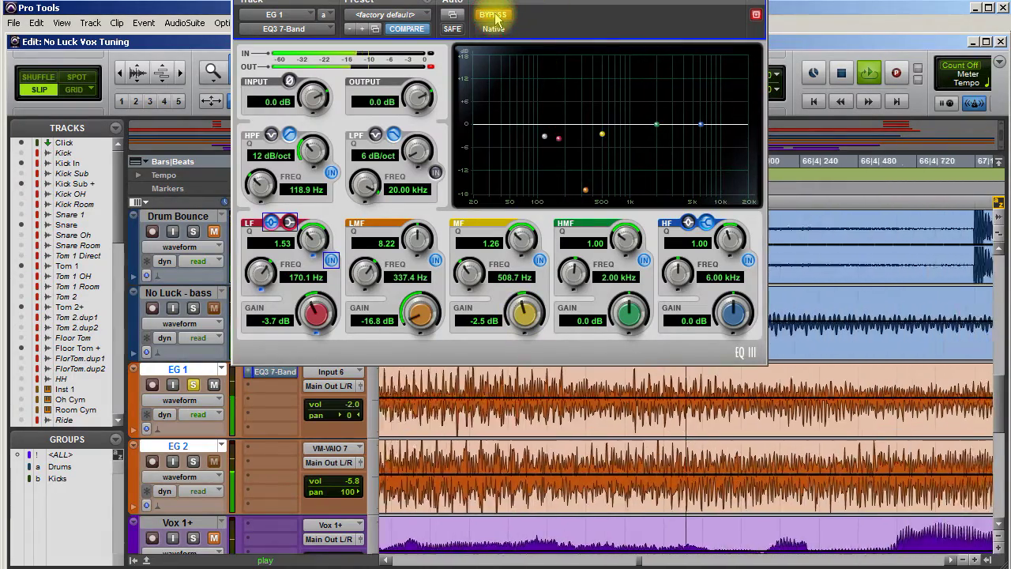
left_click(495, 16)
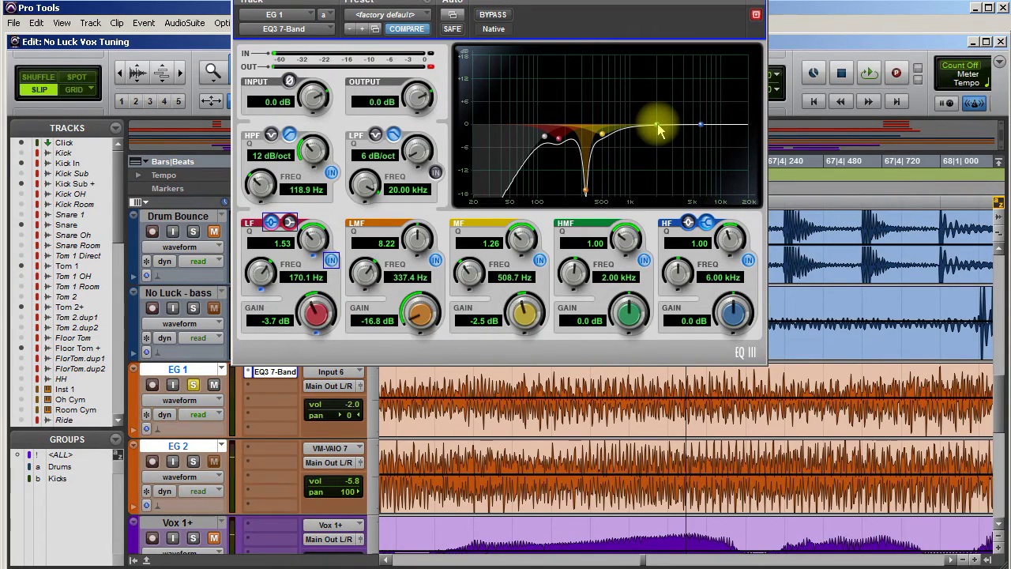
- Boost the HMF band 6.0 dB at 1.32 kHz and enable the low-pass filter with an 18 dB/oct slope at 5.02 kHz
left_click_drag(660, 131, 640, 101)
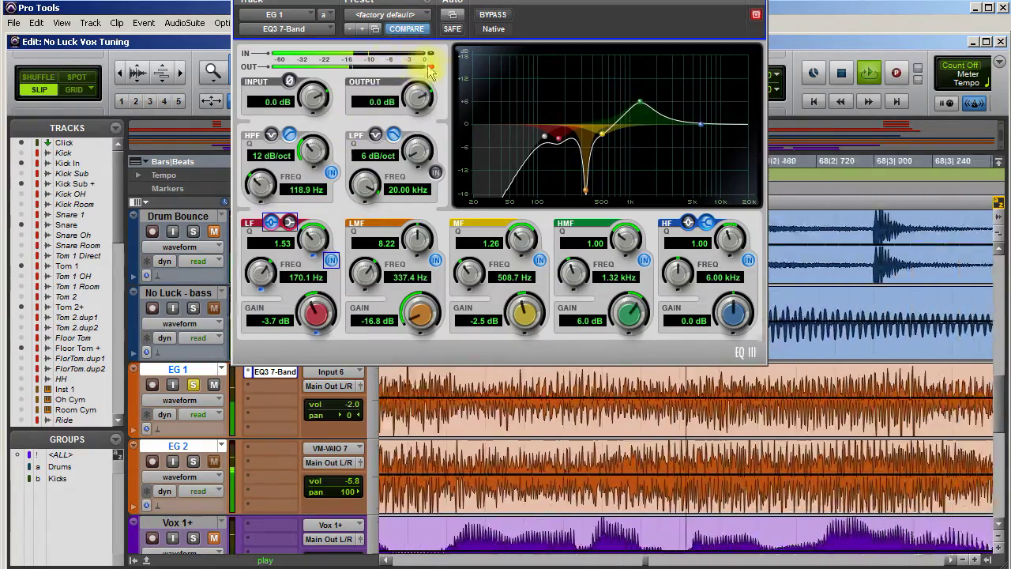
left_click(436, 171)
left_click_drag(417, 149, 415, 36)
left_click_drag(363, 162, 353, 252)
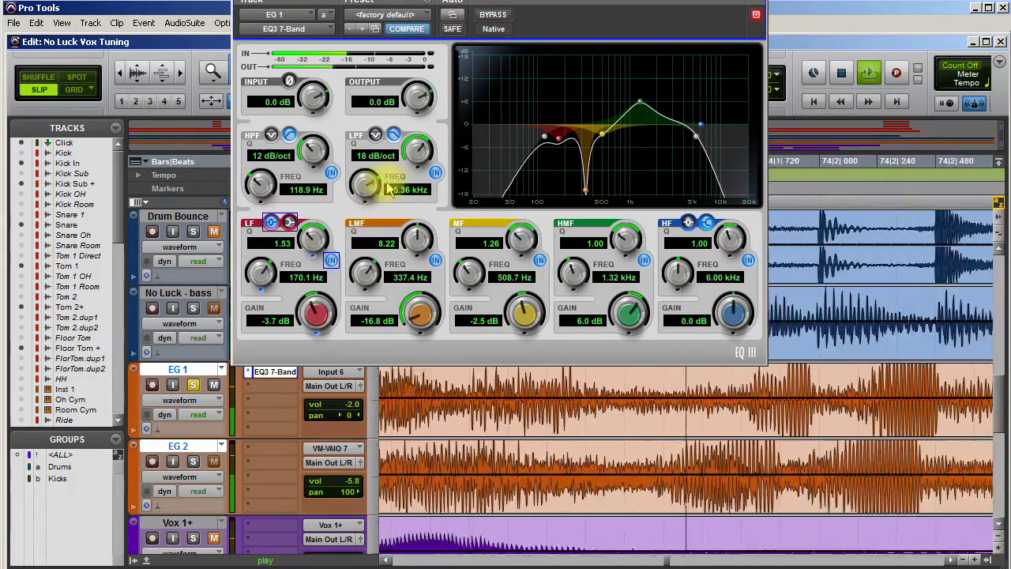
- Compare the EQ against bypass and trim the gains to -1.9 dB for LF, -17.7 dB for LMF and -3.5 dB for MF
left_click(498, 18)
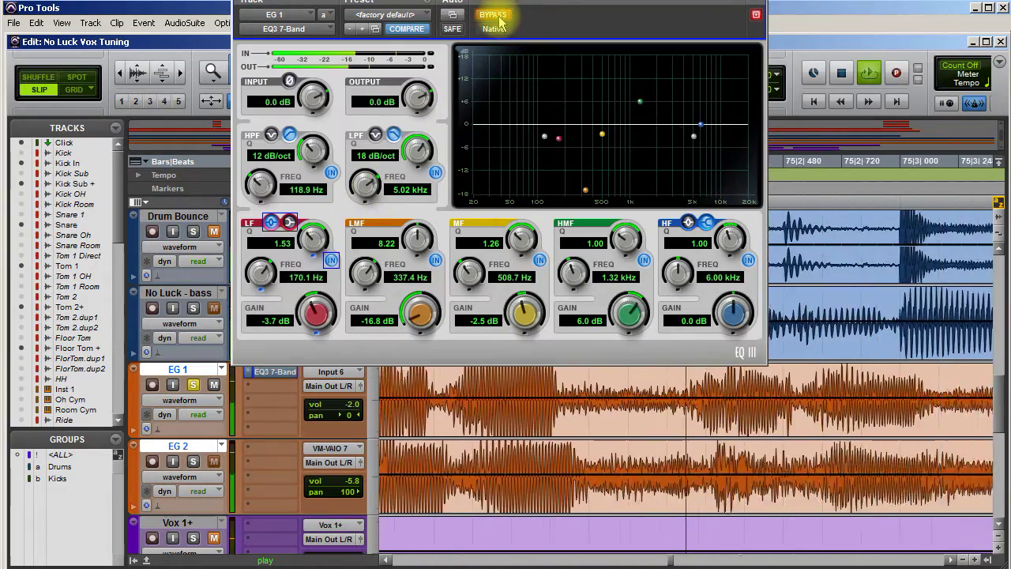
left_click(496, 16)
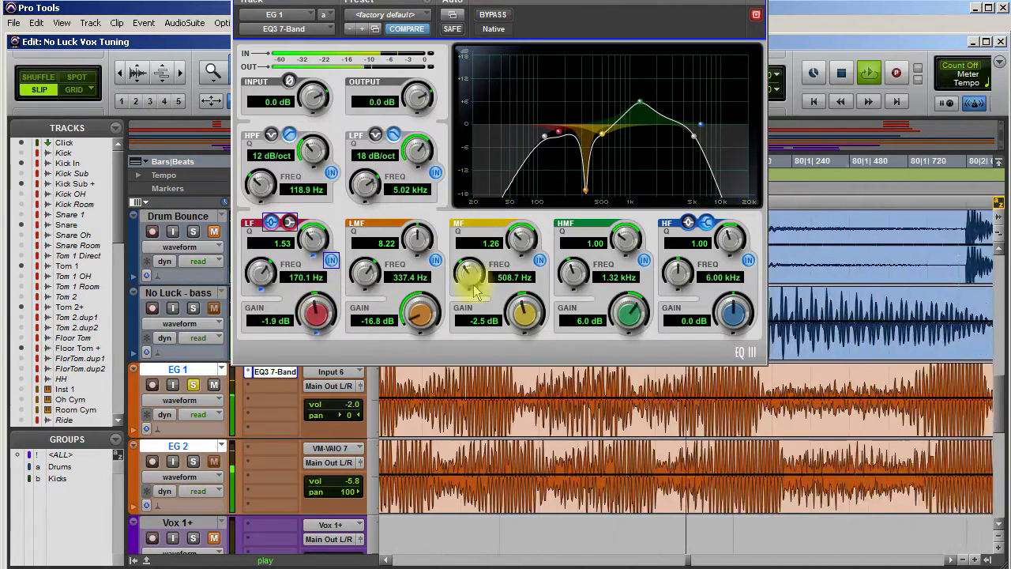
left_click_drag(425, 320, 428, 293)
left_click_drag(424, 311, 420, 357)
left_click_drag(525, 313, 521, 345)
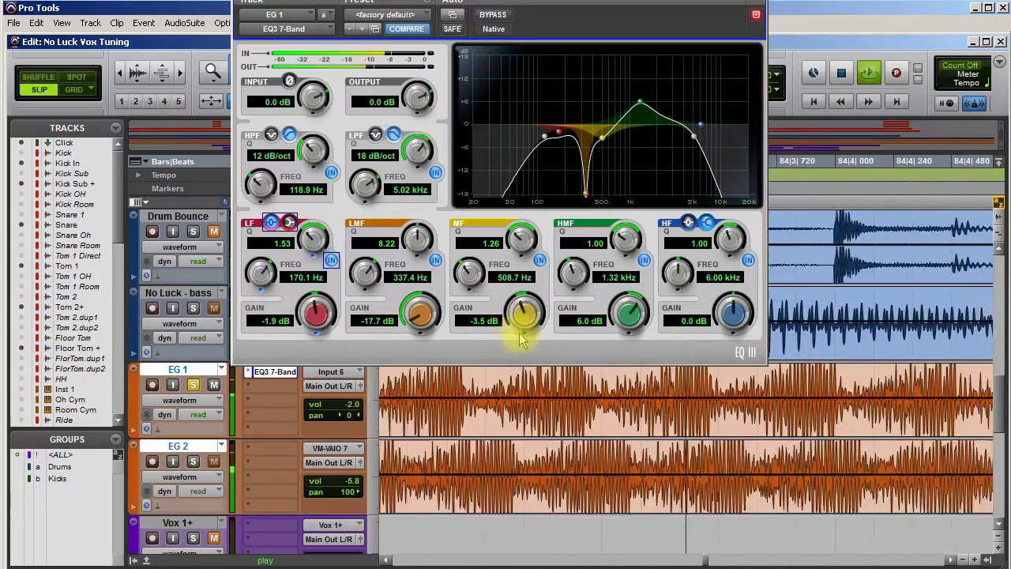
- Compare the EQ against bypass again, reduce the HMF gain to 4.1 dB, and lower the high-pass filter frequency to 92.2 Hz
left_click(494, 15)
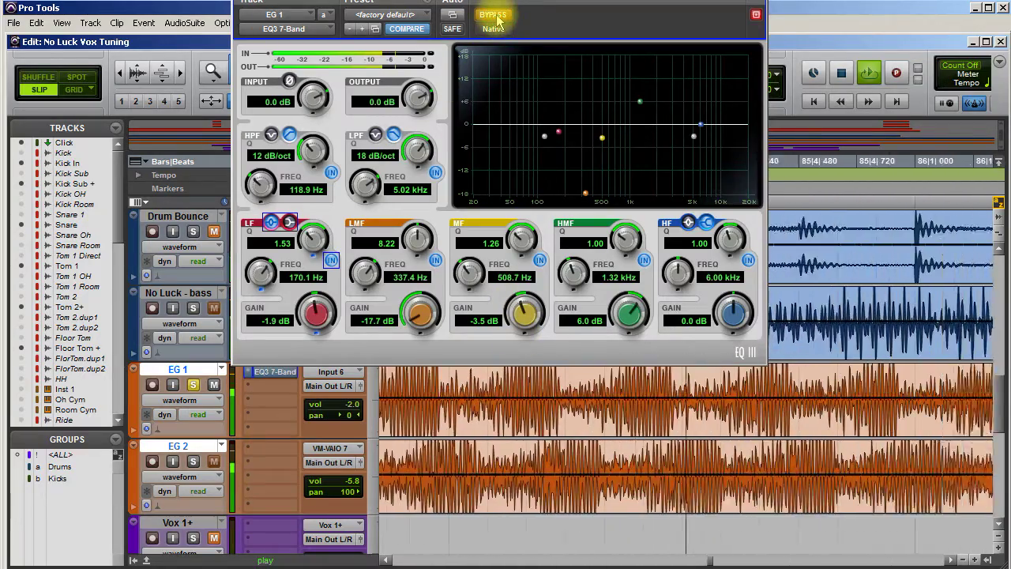
left_click(495, 15)
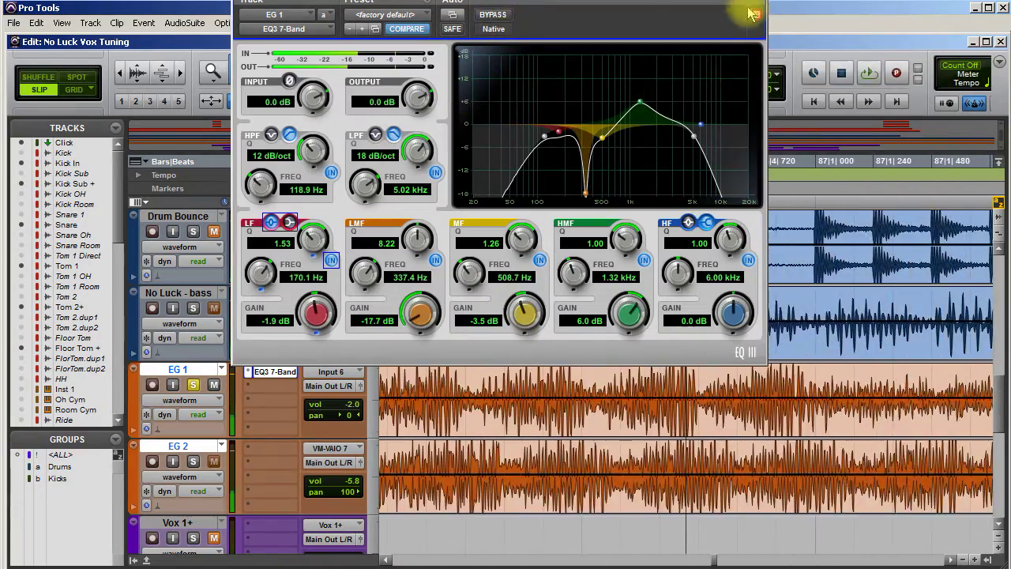
left_click_drag(630, 314, 630, 335)
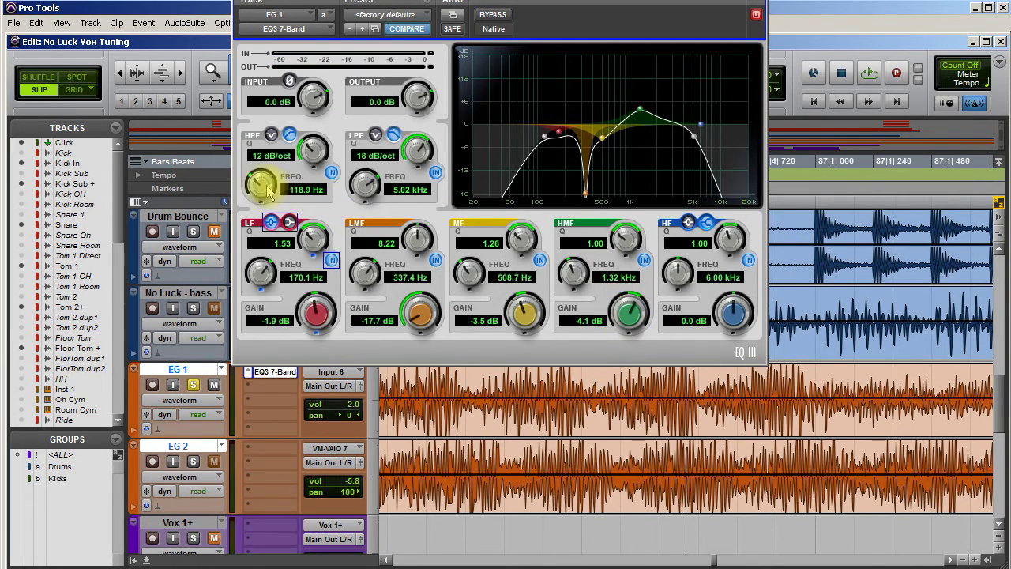
left_click_drag(259, 183, 265, 210)
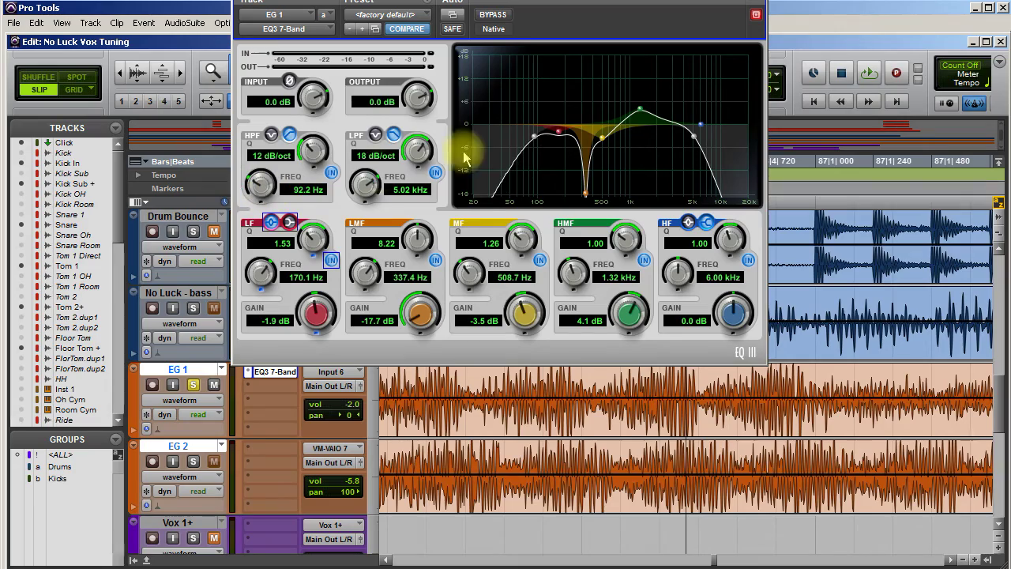
- Audition the guitar briefly, copy EG 1's EQ3 7-Band insert to EG 2, and pan EG 1 fully left (<100)
key("space")
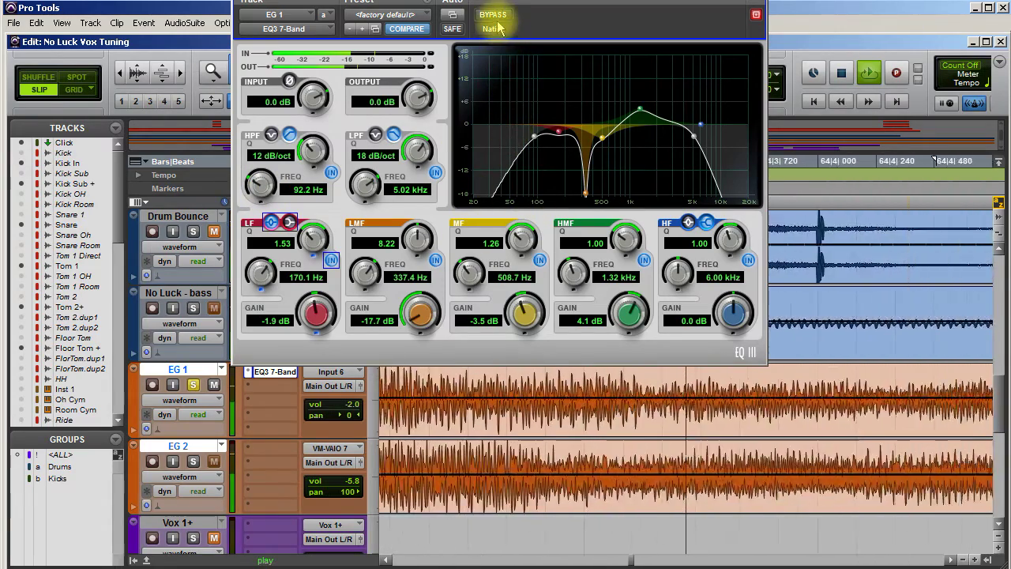
key("space")
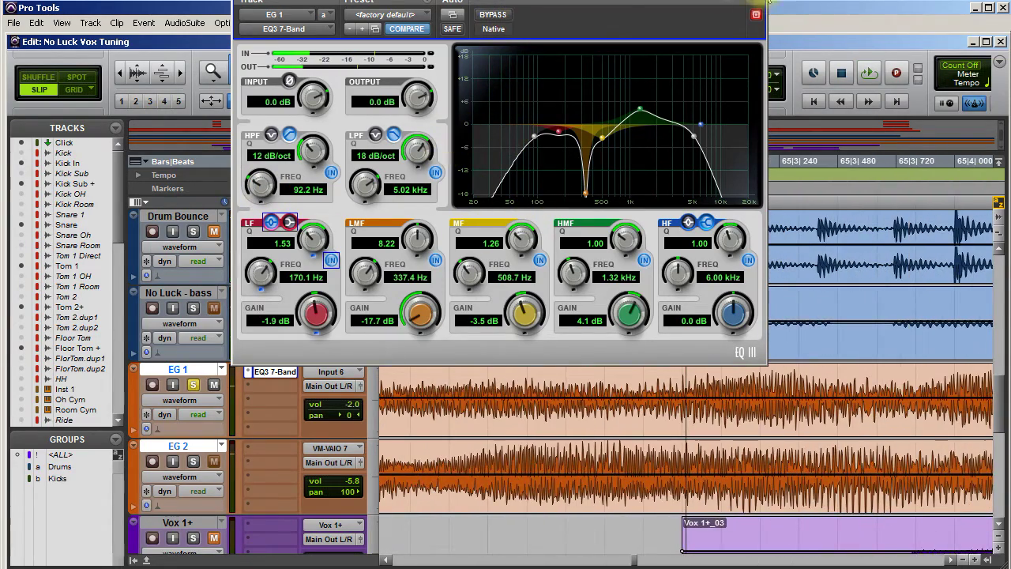
left_click(756, 15)
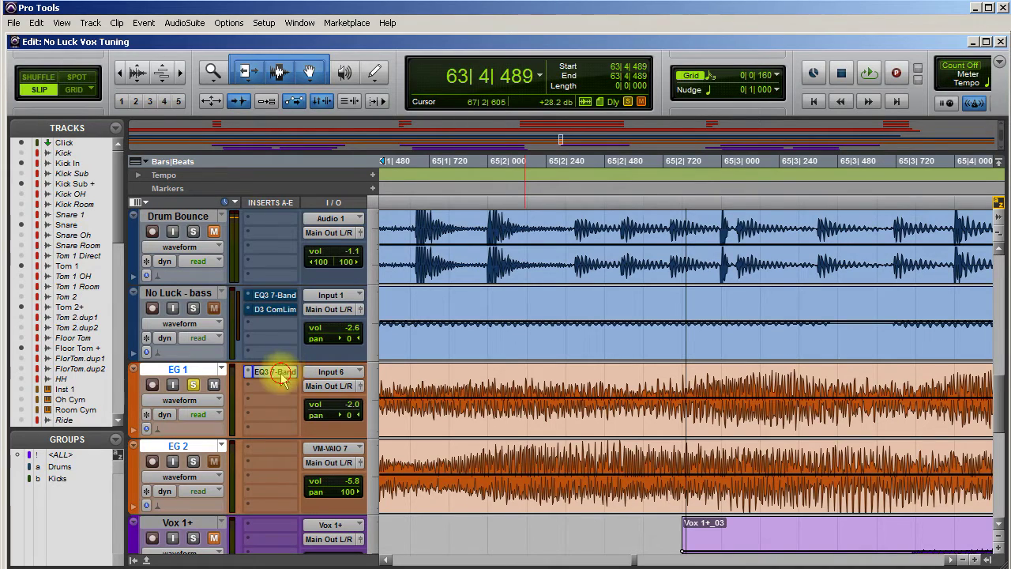
left_click_drag(276, 452, 277, 451)
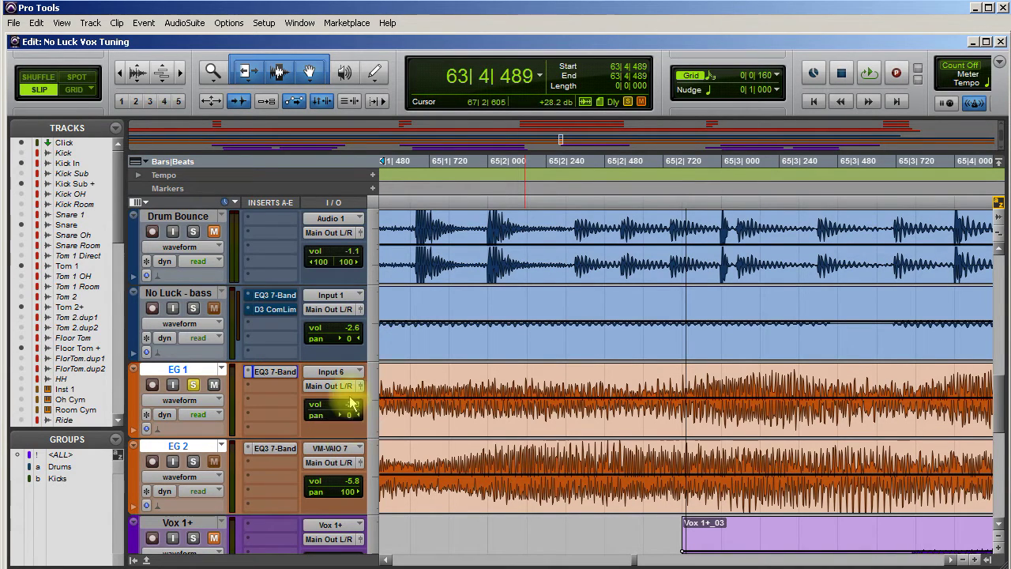
left_click_drag(348, 418, 289, 411)
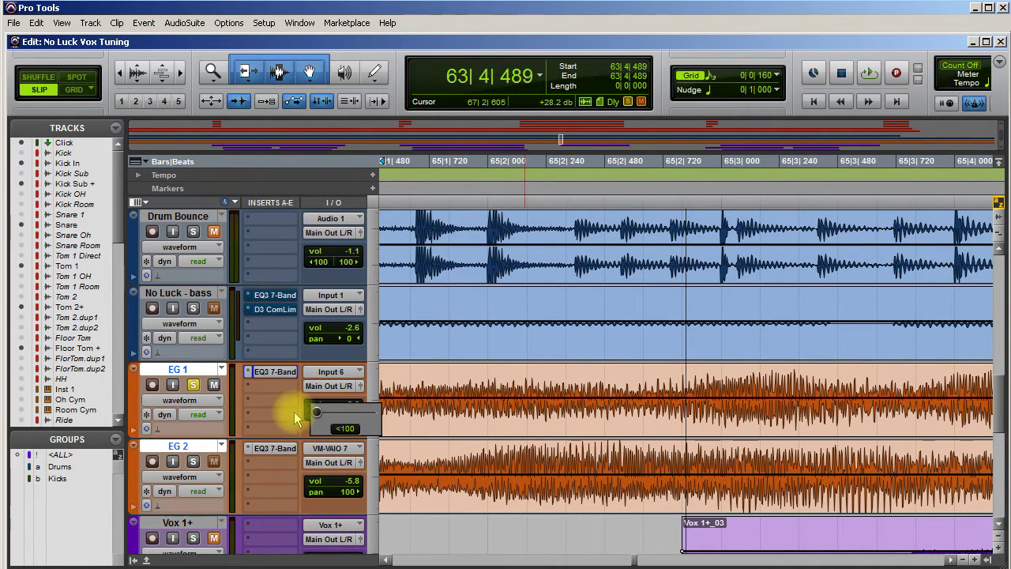
- During playback, raise the track volumes to 0.0 dB for EG 1 and -2.6 dB for EG 2
key("space")
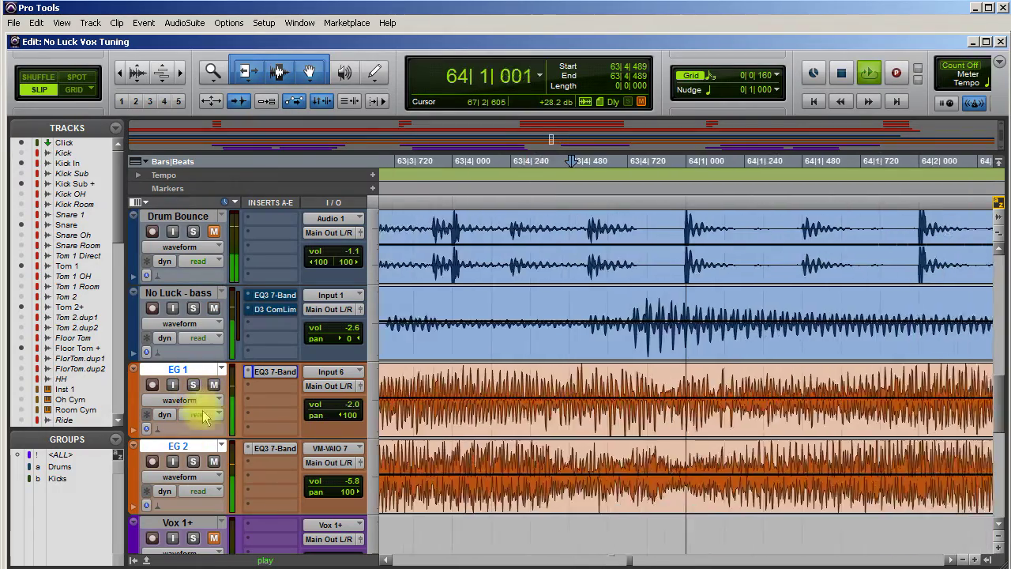
left_click_drag(332, 405, 332, 399)
left_click_drag(332, 480, 342, 482)
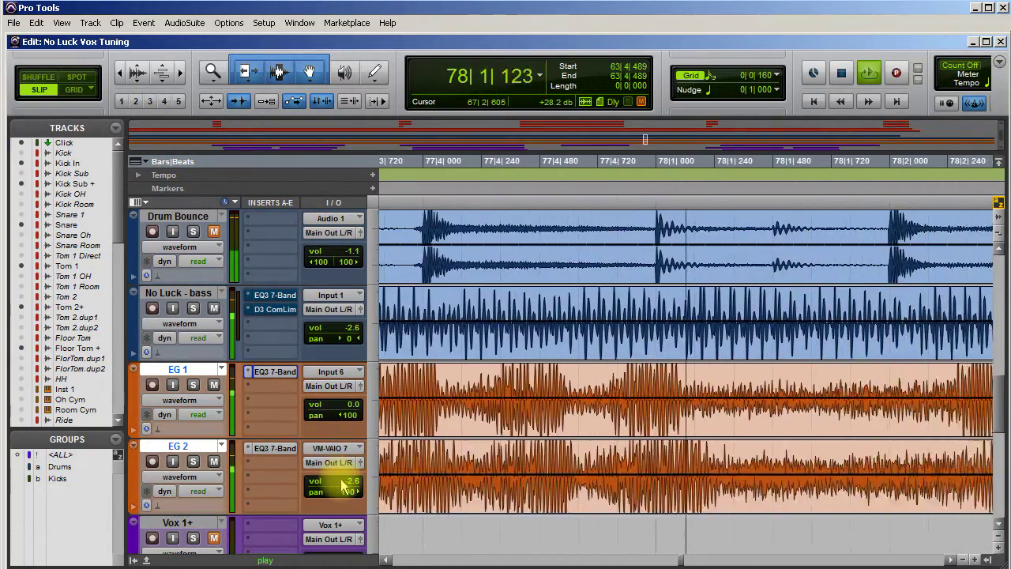
left_click_drag(345, 488, 344, 486)
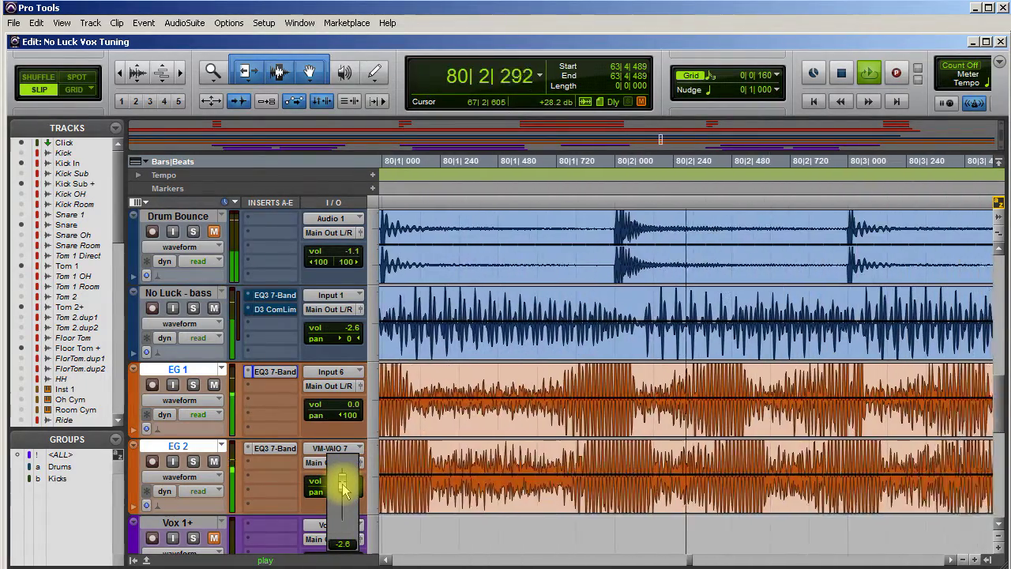
left_click_drag(342, 488, 341, 482)
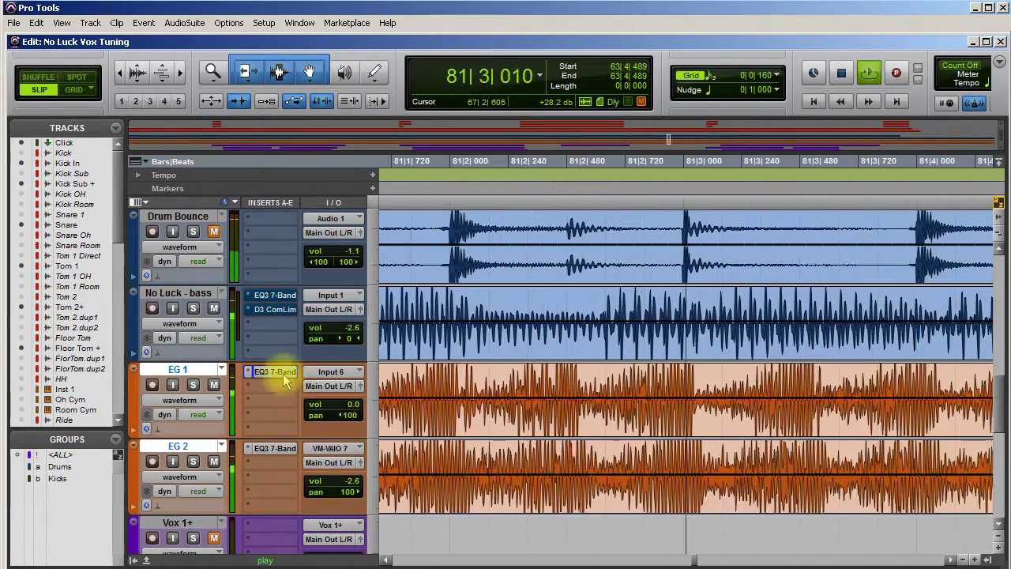
- Compare both guitars with and without their EQ3 7-Band inserts by toggling bypass during playback
left_click(275, 372, "ctrl")
left_click(272, 448, "ctrl")
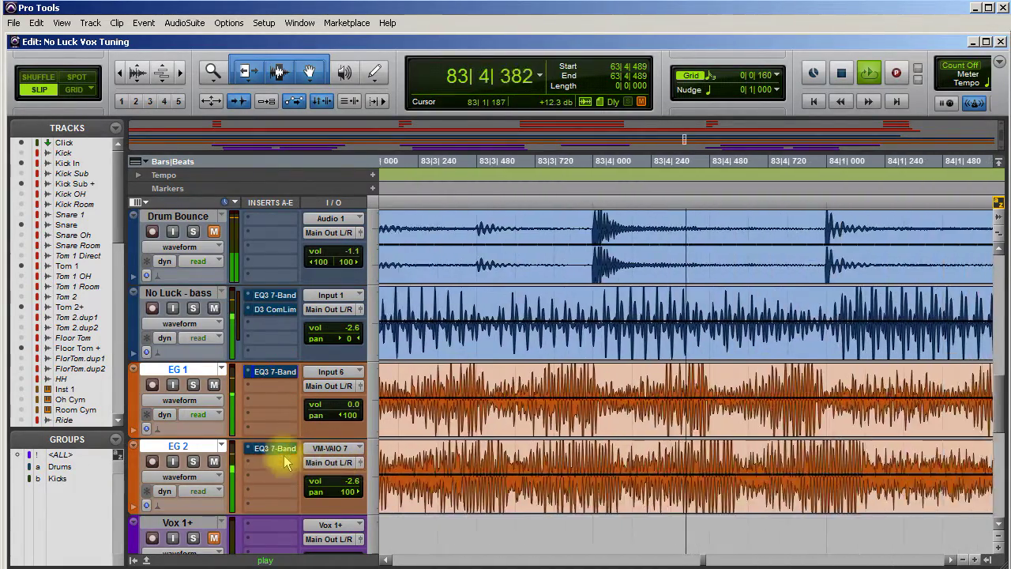
left_click(275, 451, "ctrl")
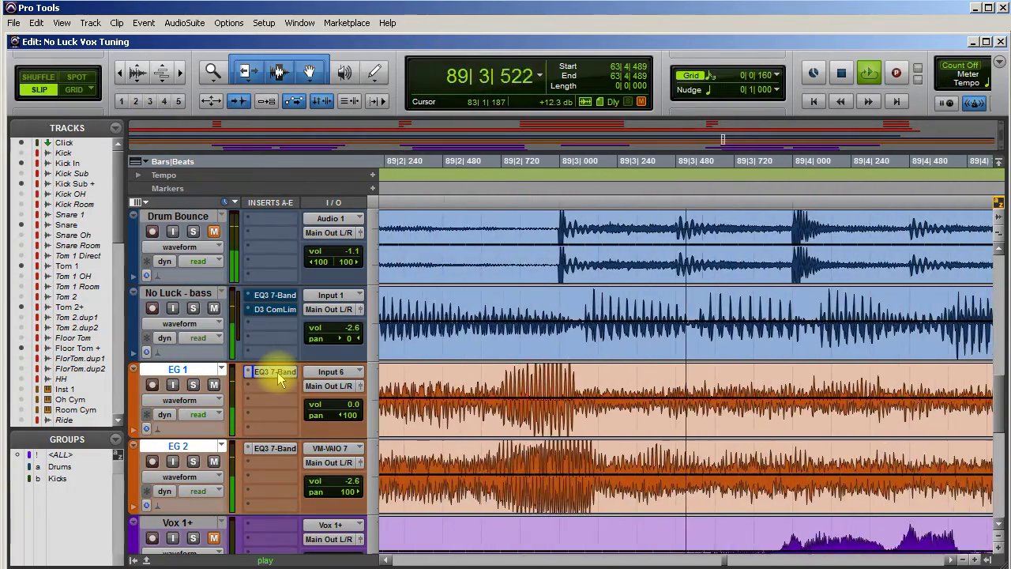
left_click(273, 448)
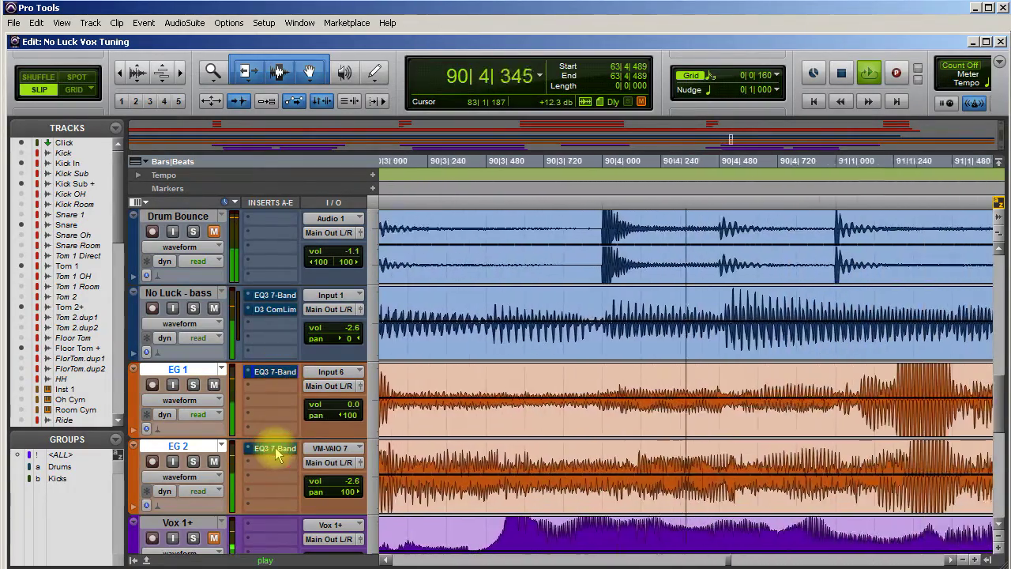
left_click(271, 372)
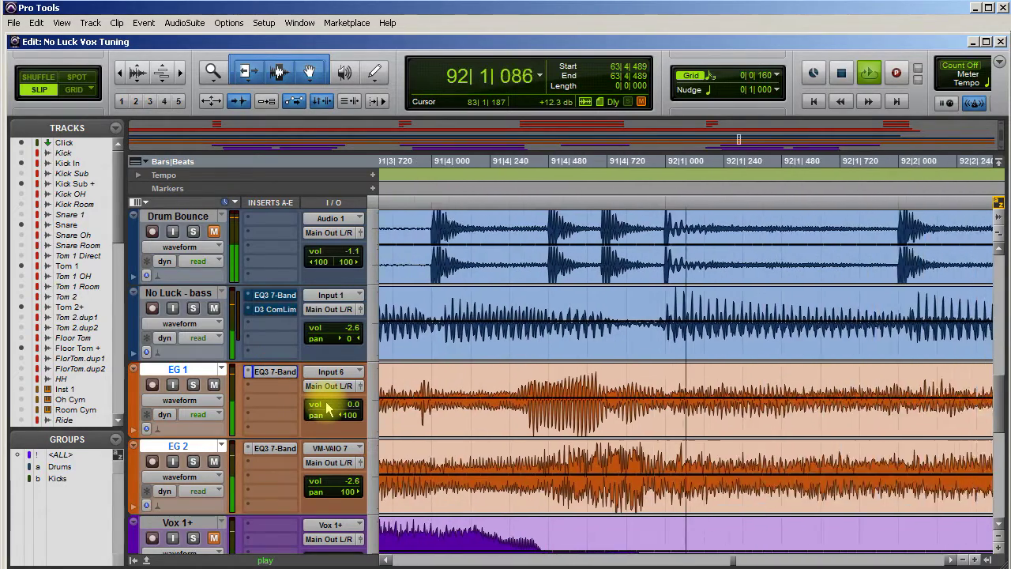
key("space")
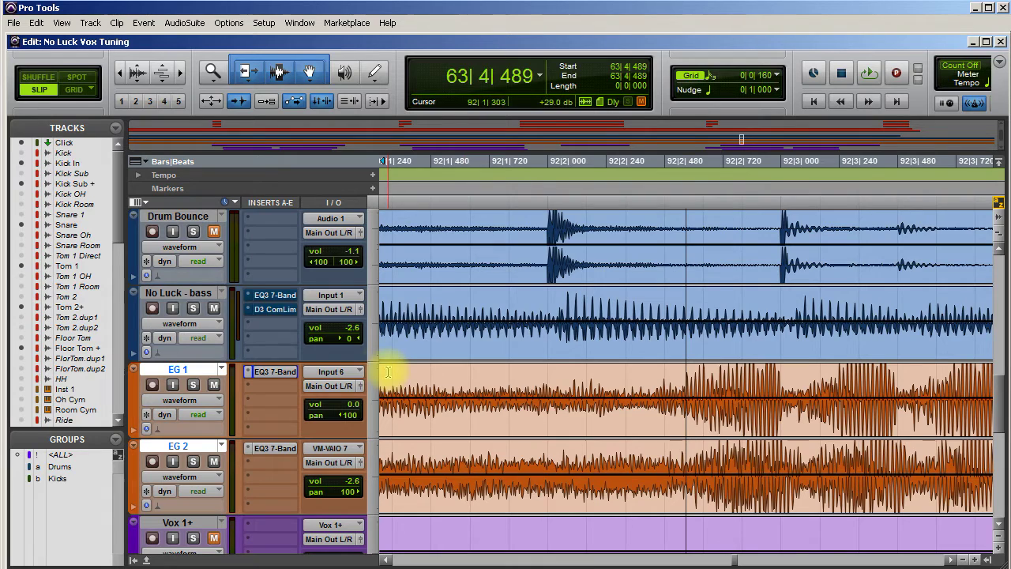
- Insert Virtual Mix Rack in EG 1's second insert slot and load the AirEQ Air module into its first slot
left_click(263, 386)
mouse_move(300, 408)
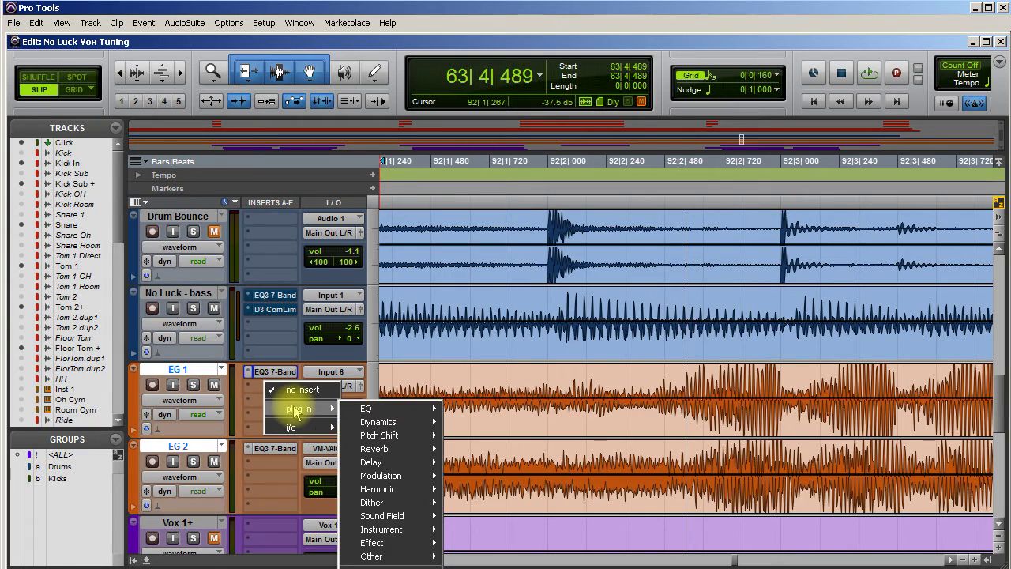
mouse_move(379, 415)
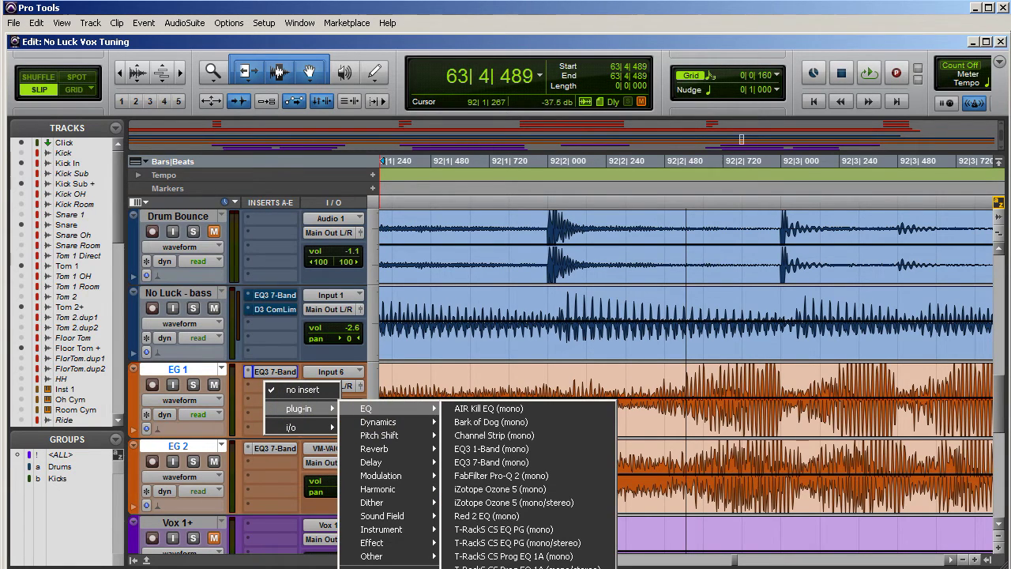
left_click(514, 563)
left_click_drag(293, 153, 512, 204)
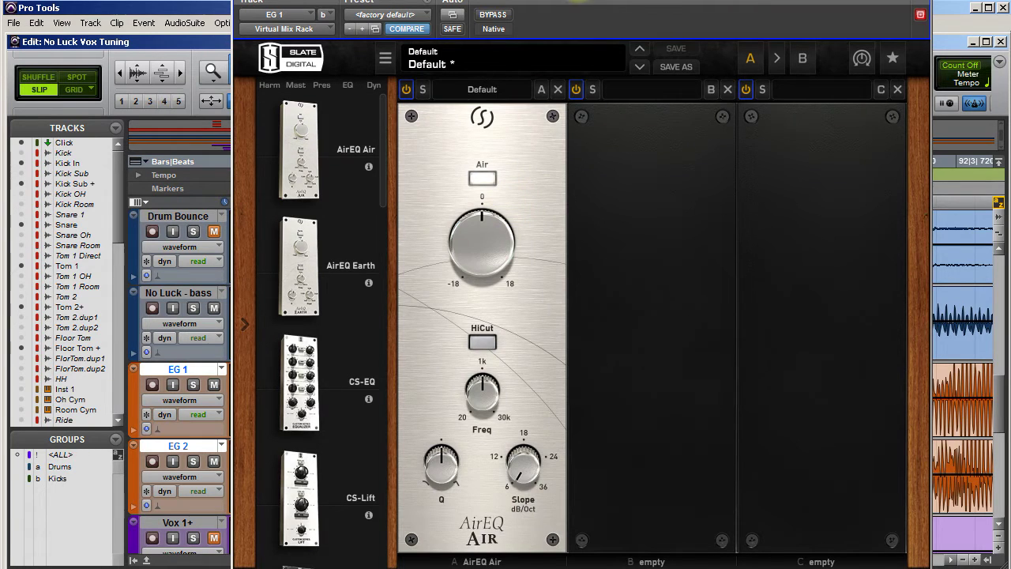
left_click_drag(553, 10, 779, 0)
- With EG 1 soloed and panned to centre, boost AirEQ's Air to 14.8 dB and enable HiCut at 4.63 kHz
left_click(193, 385)
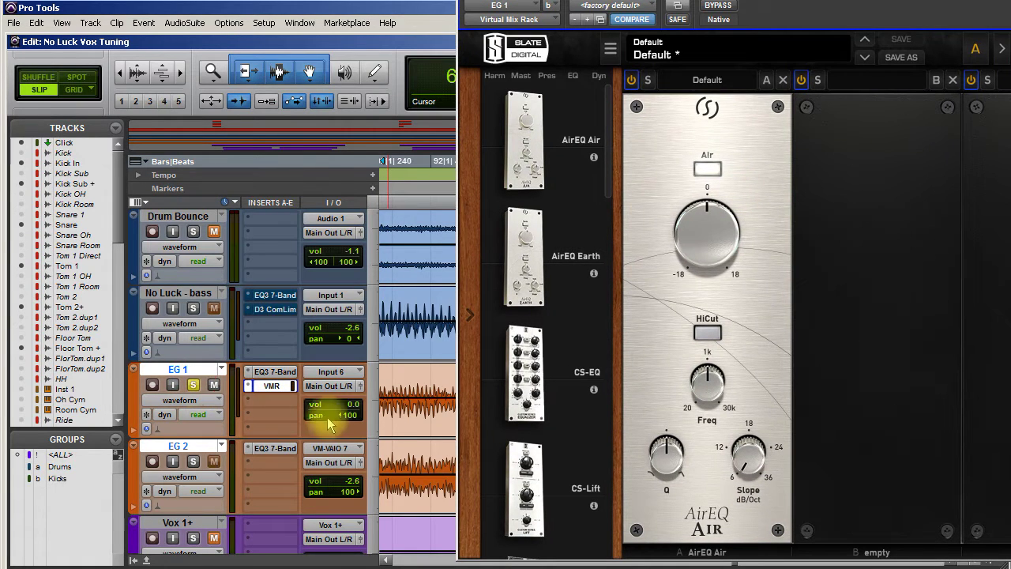
left_click(360, 415, "alt")
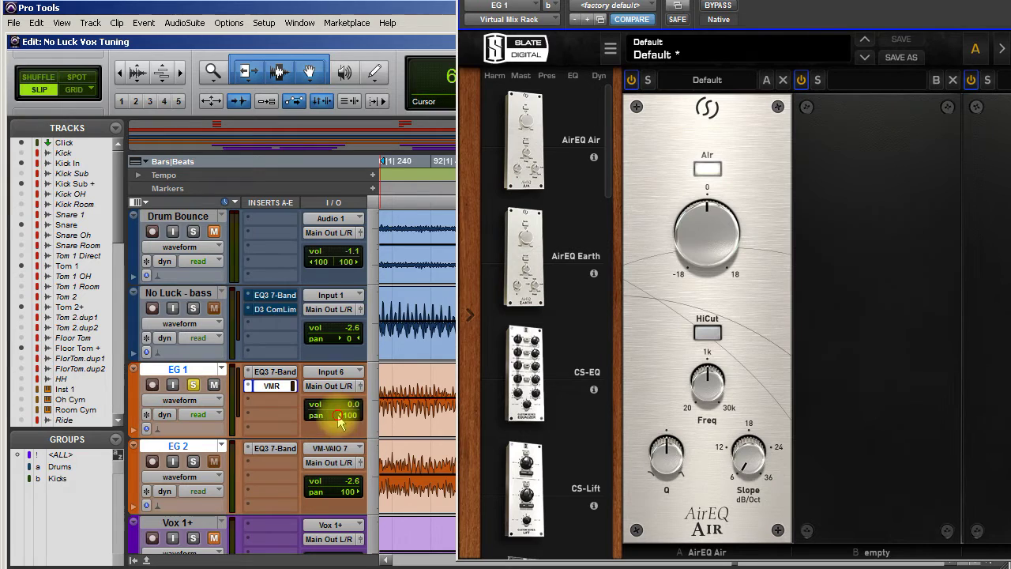
left_click_drag(701, 213, 701, 184)
left_click_drag(707, 380, 699, 362)
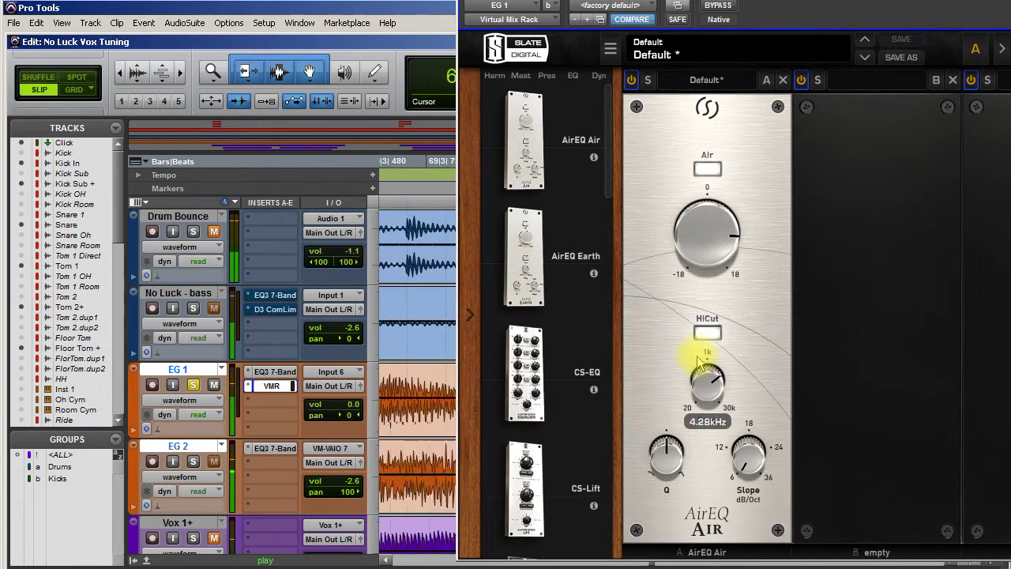
left_click(709, 399)
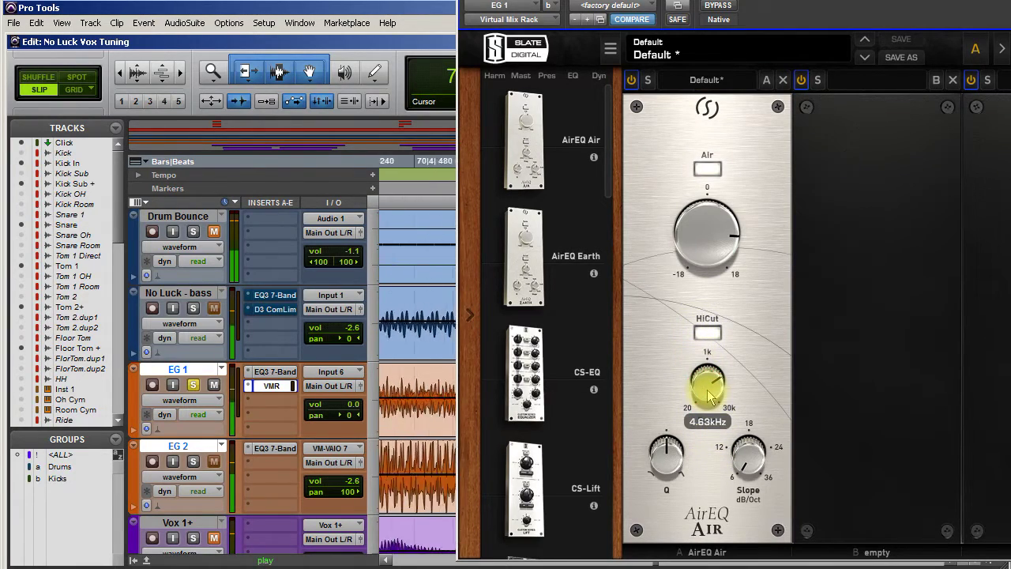
left_click_drag(706, 267, 705, 228)
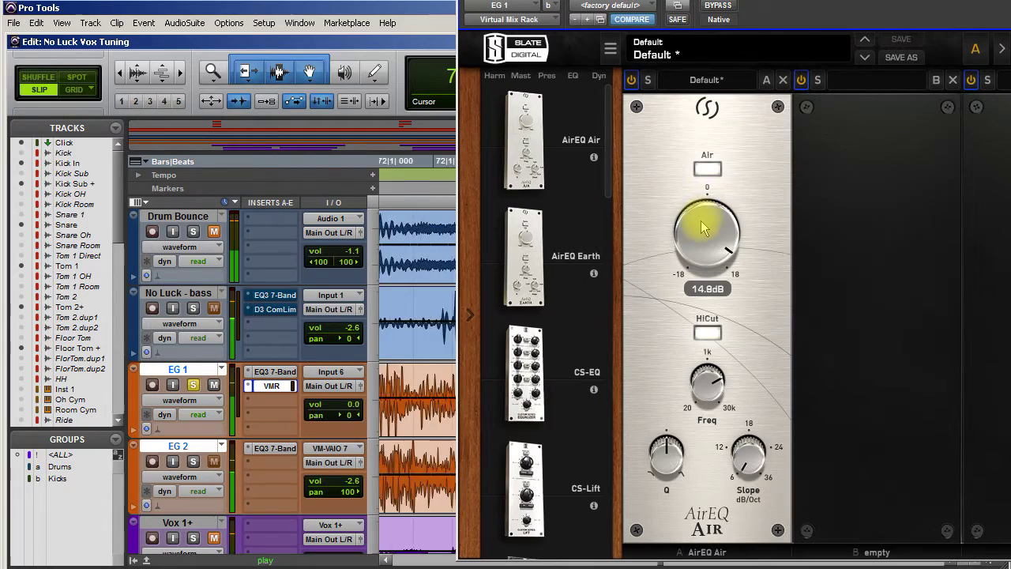
- Compare Virtual Mix Rack repeatedly against bypass and reduce the AirEQ Air boost to 9.59 dB
left_click(719, 7)
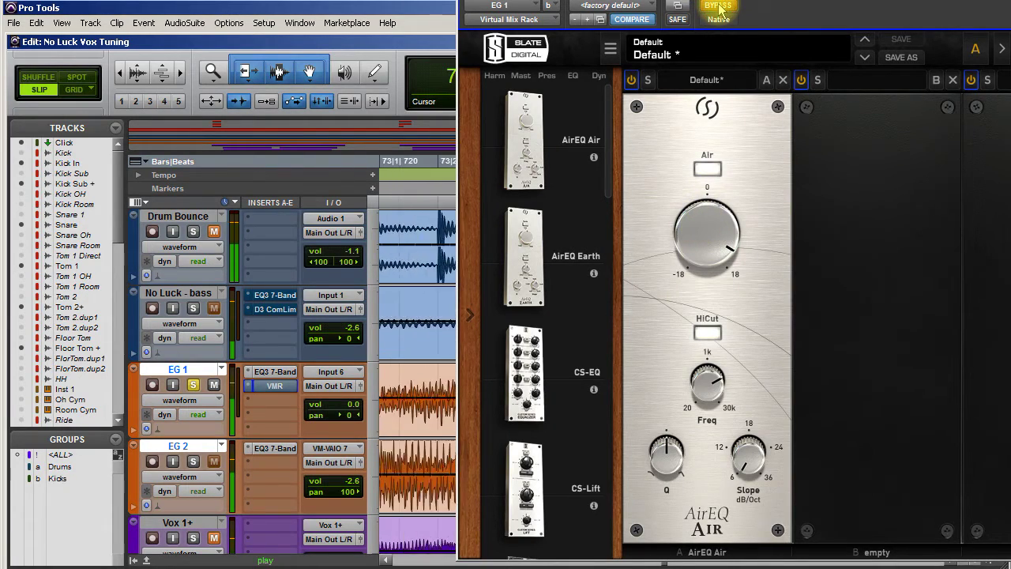
left_click(720, 7)
left_click(720, 7)
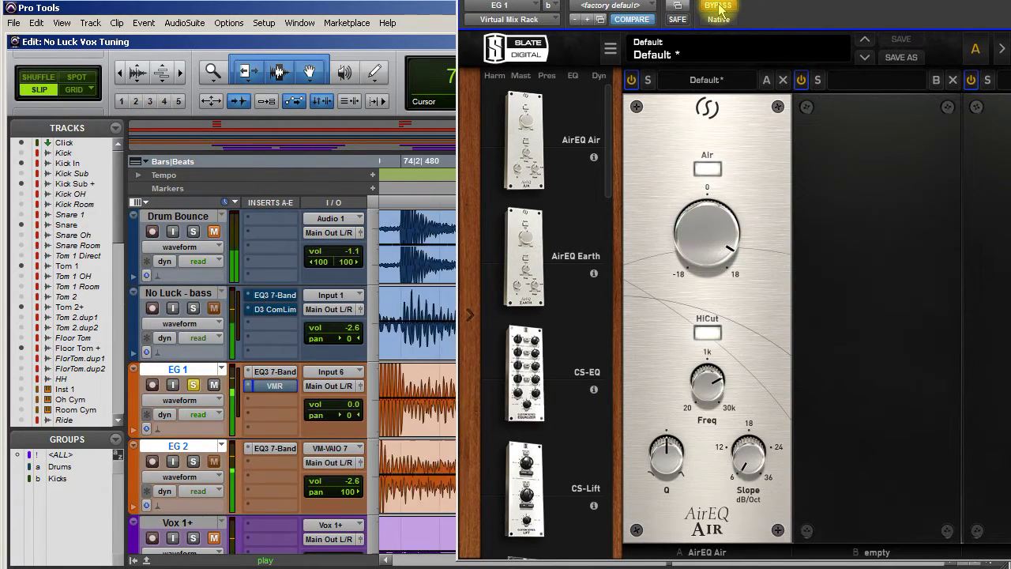
left_click(720, 7)
left_click(720, 7)
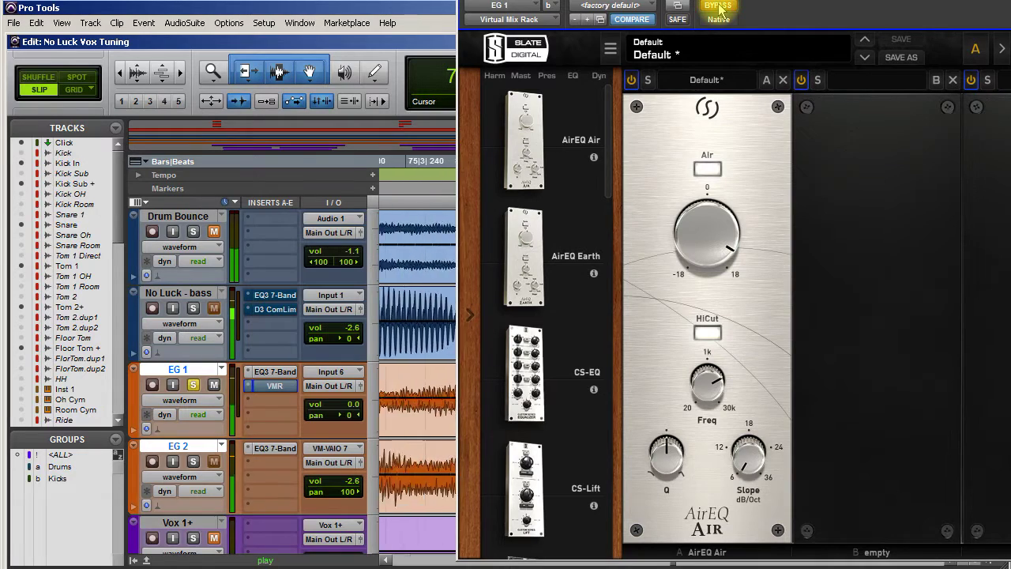
left_click(720, 7)
left_click_drag(695, 219, 700, 238)
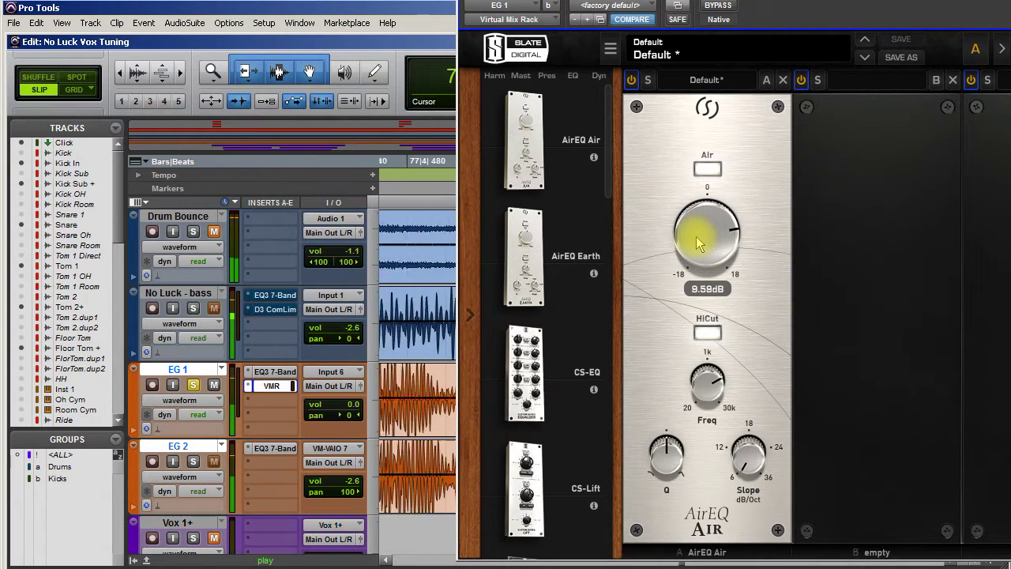
- Close Virtual Mix Rack, copy its insert from EG 1 to EG 2, and pan EG 1 fully left (<100)
left_click_drag(798, 18, 607, 3)
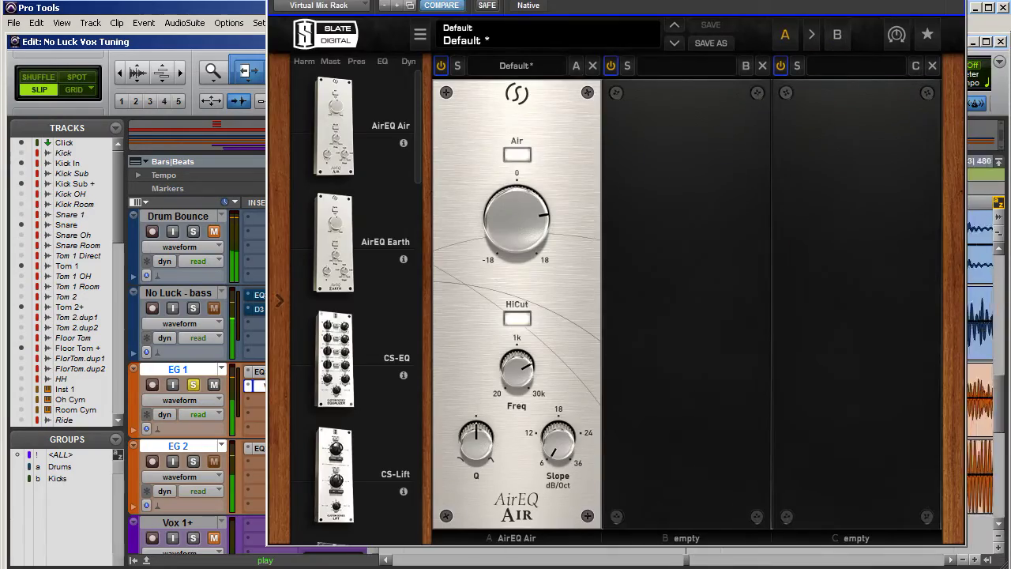
key("ctrl+w")
left_click_drag(271, 387, 266, 451)
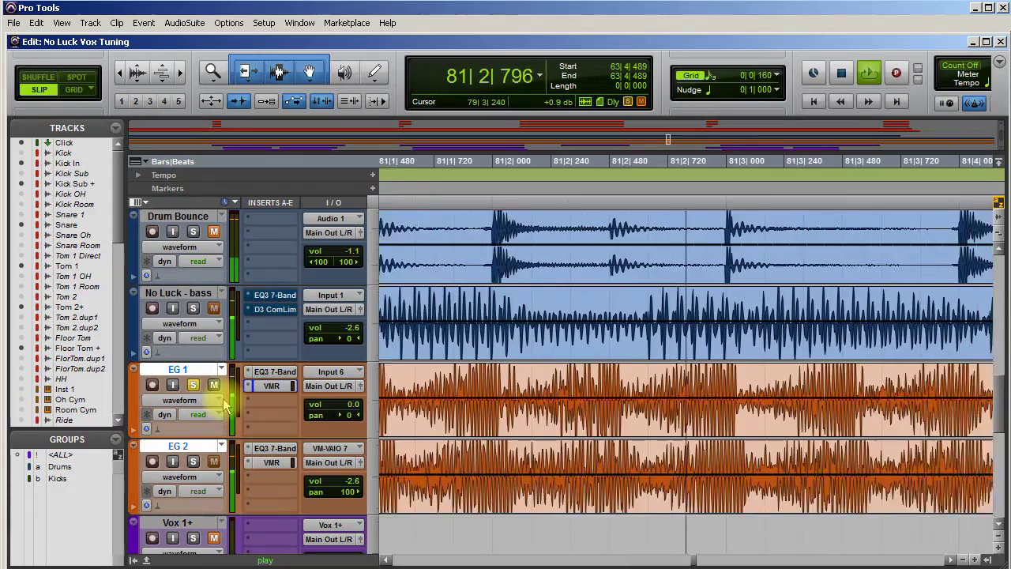
left_click_drag(335, 414, 276, 433)
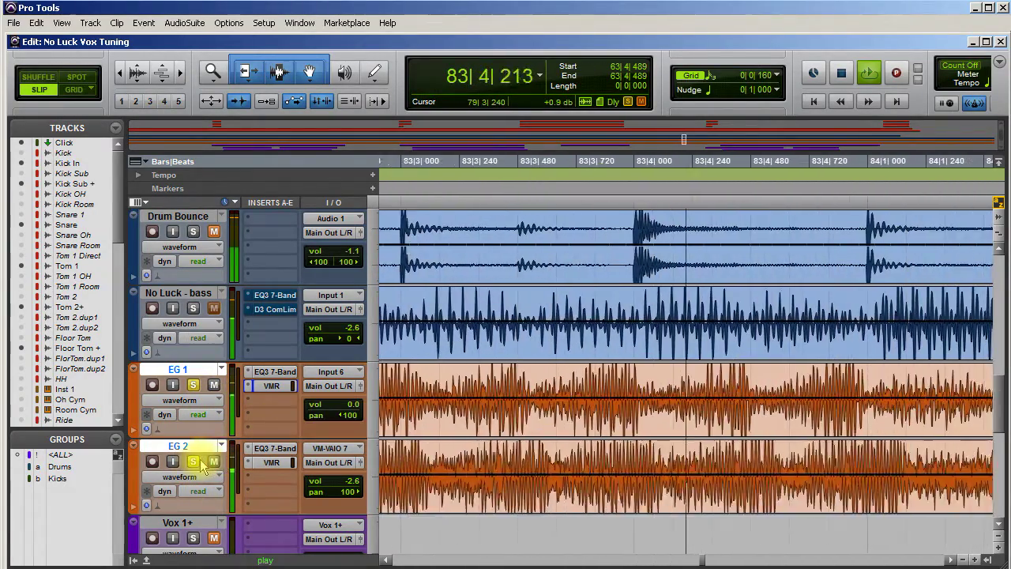
- Take EG 1 and EG 2 out of solo and compare EG 1's Virtual Mix Rack against bypass in the full mix
left_click(193, 385)
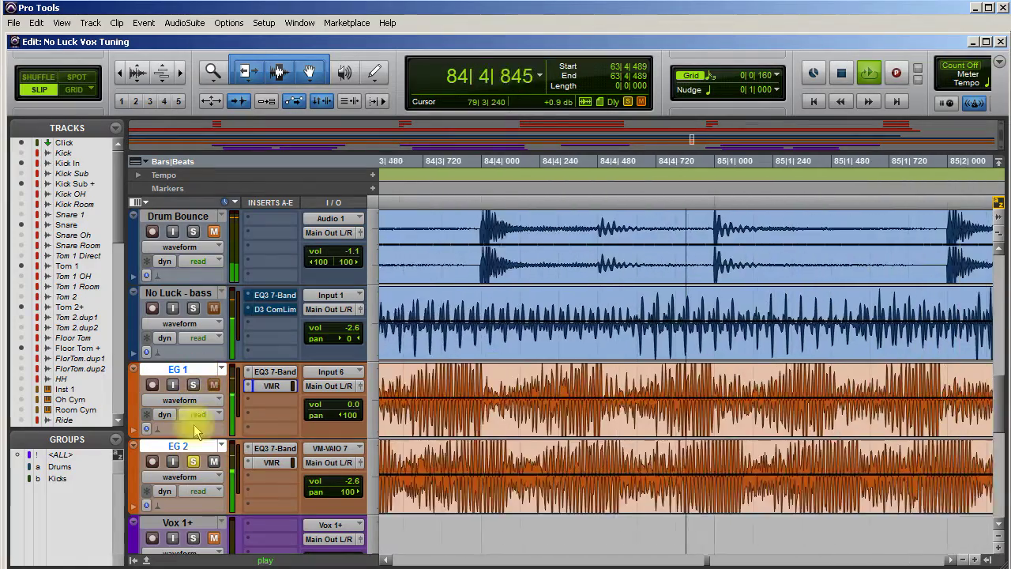
left_click(197, 466)
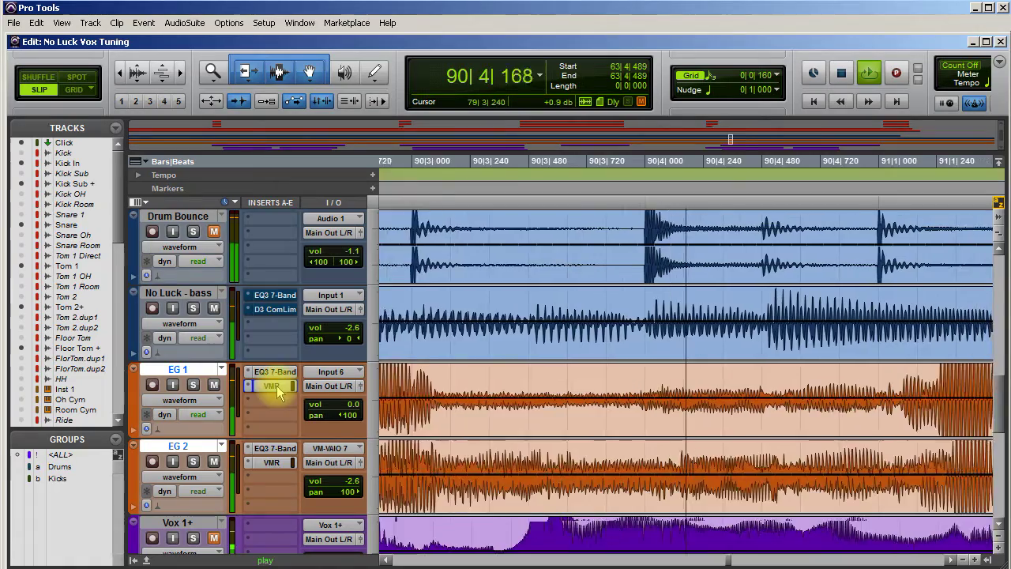
left_click(276, 386, "ctrl")
left_click(270, 387, "ctrl")
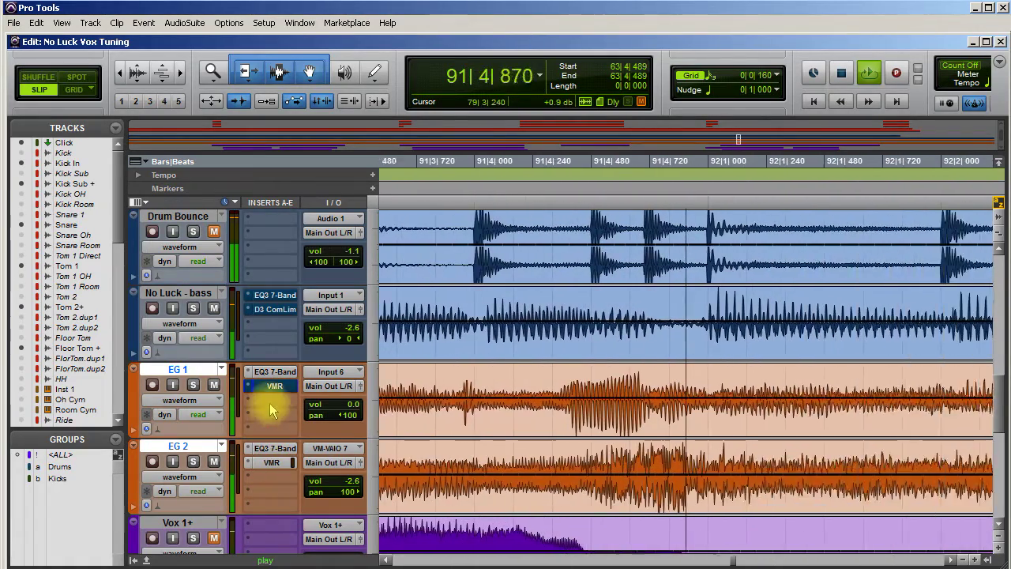
key("space")
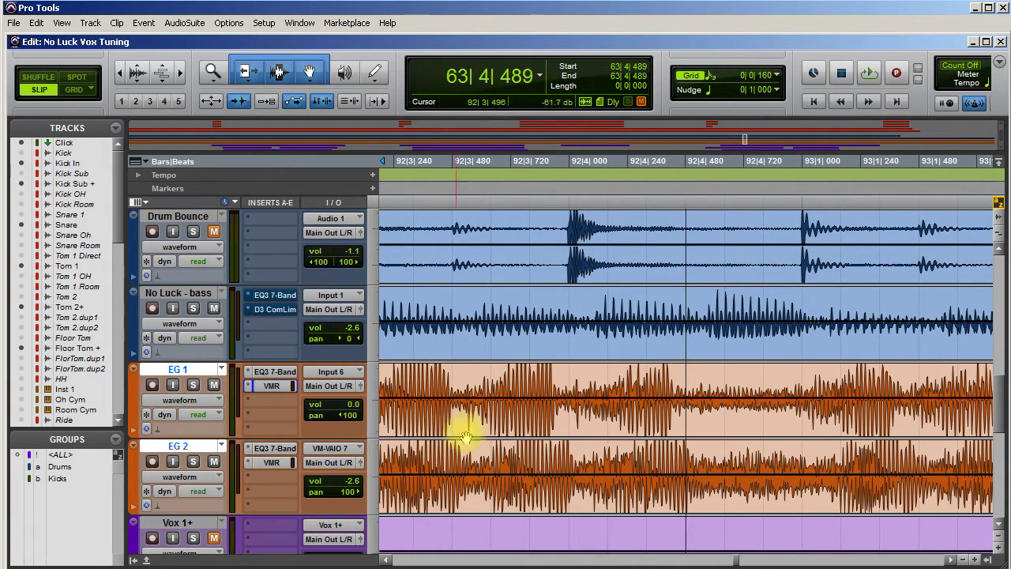
- Play the full mix with both processed guitars from 80|2|786
scroll(648, 431, "down", 6)
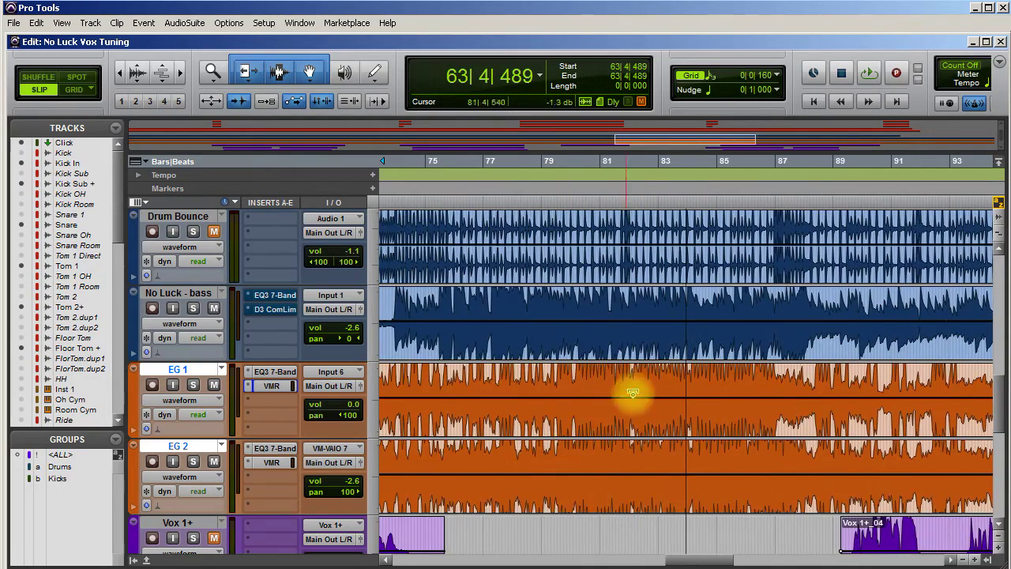
left_click(583, 386)
key("space")
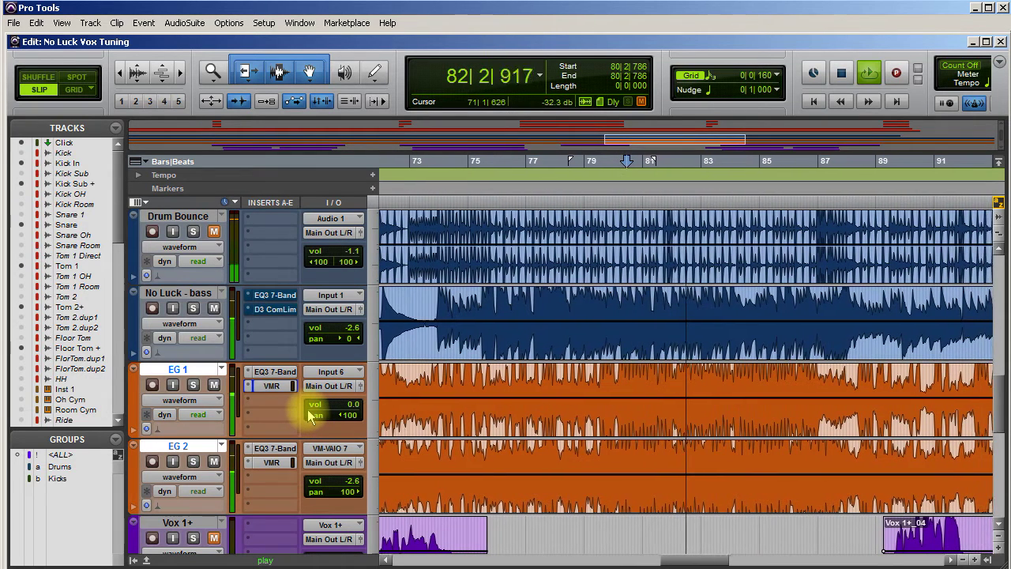
- Replay the full mix from 80|2|786, raise the No Luck - bass track volume to -0.6 dB during playback, and stop
key("space")
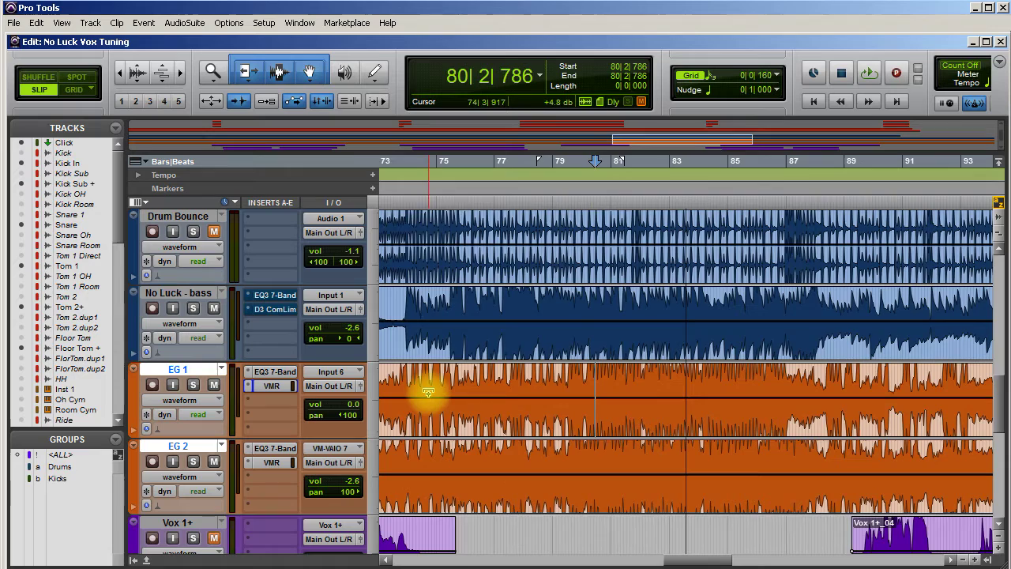
key("space")
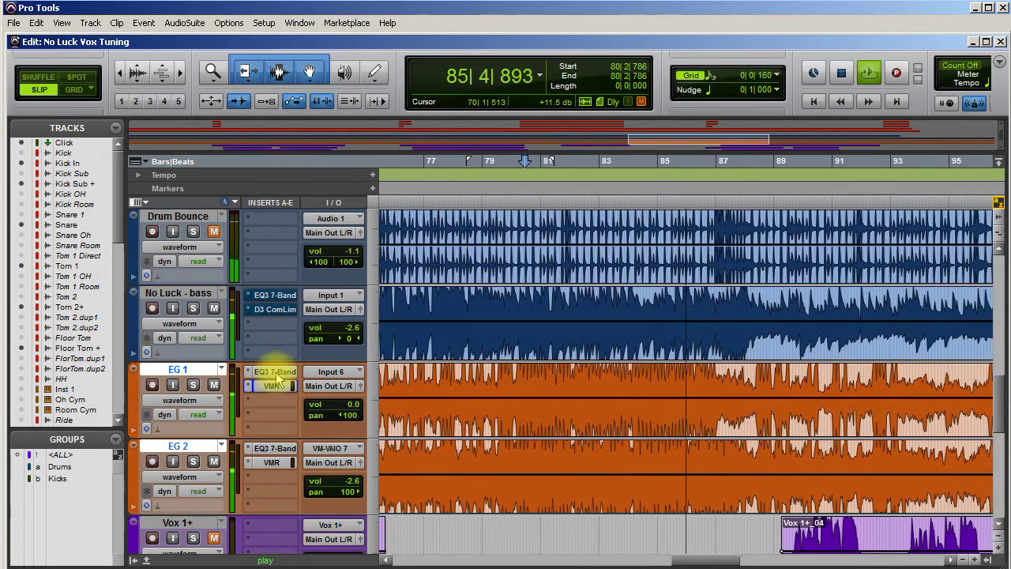
left_click_drag(335, 327, 339, 328)
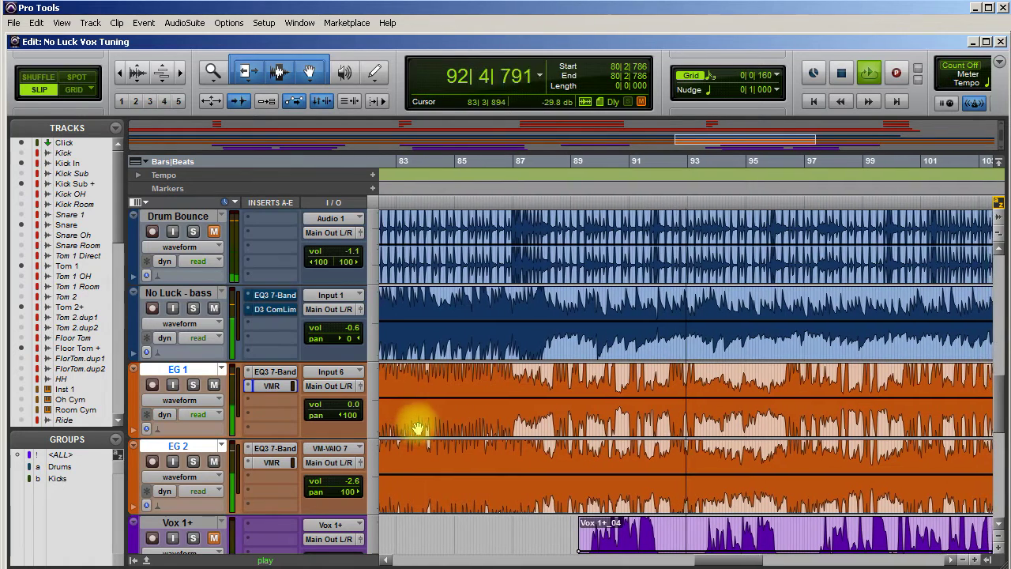
key("space")
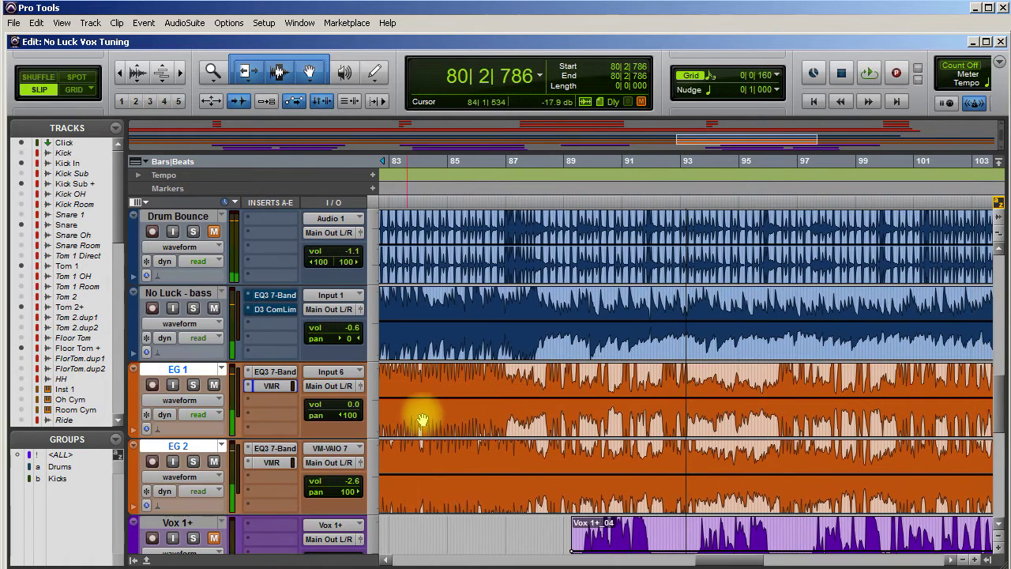
- Review the EQ3 7-Band settings on EG 1 and close the plug-in window
left_click(273, 373)
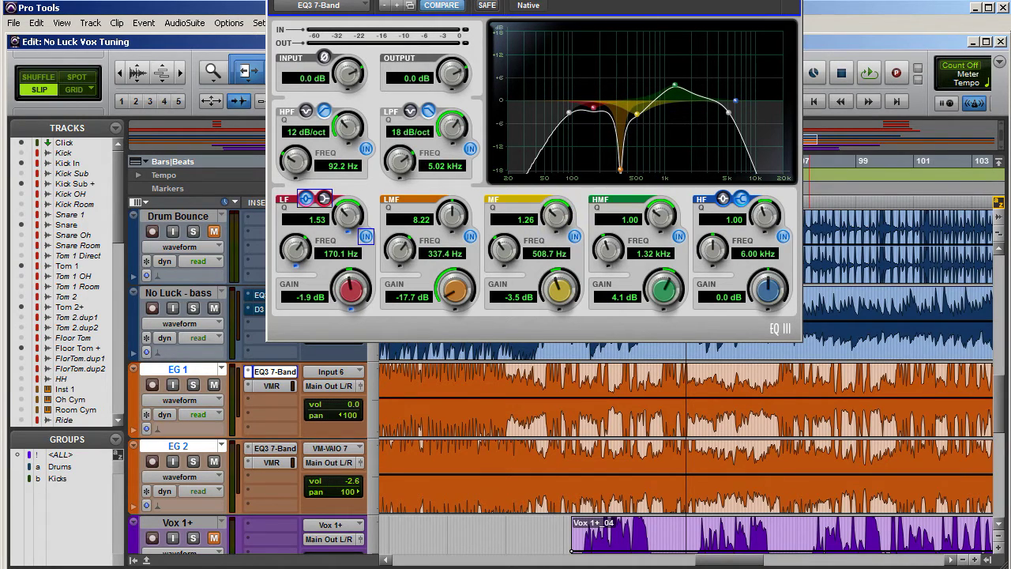
left_click(274, 371)
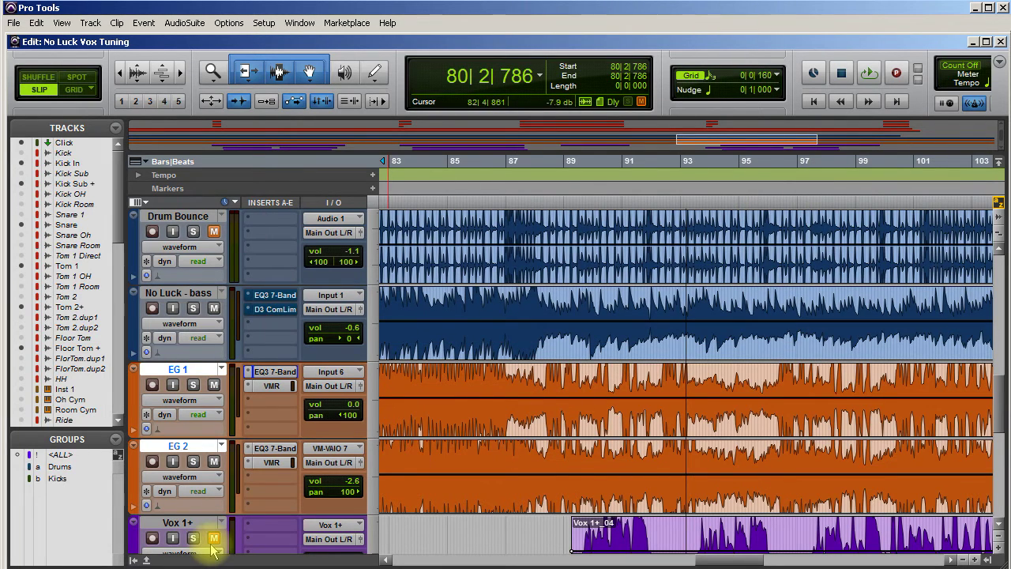